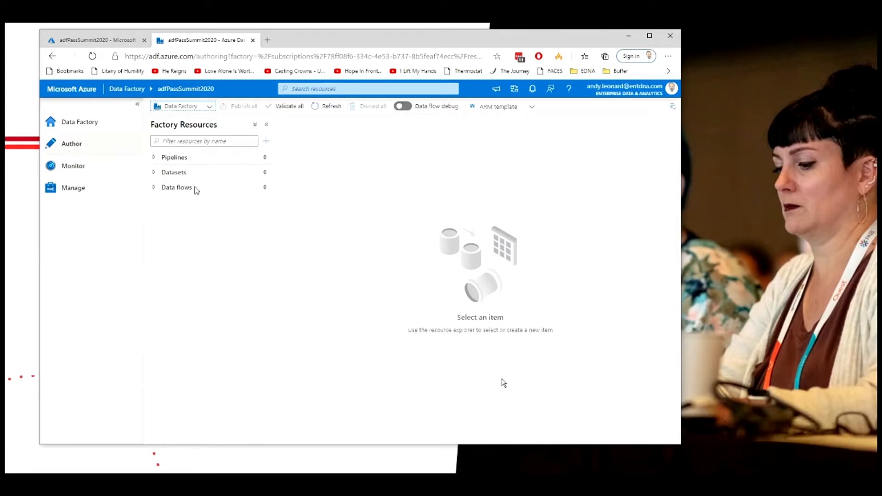
Step: Create a new pipeline from the factory resources
{"action": "left_click", "coordinate": [265, 158]}
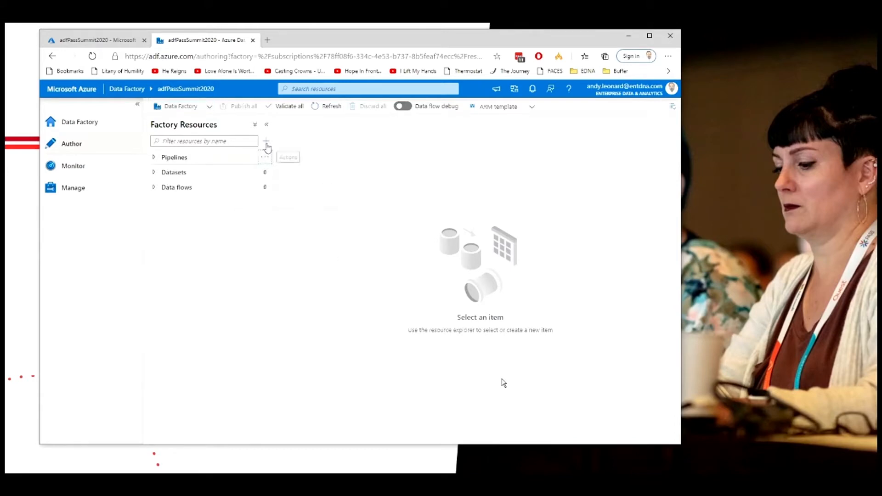
{"action": "left_click", "coordinate": [266, 141]}
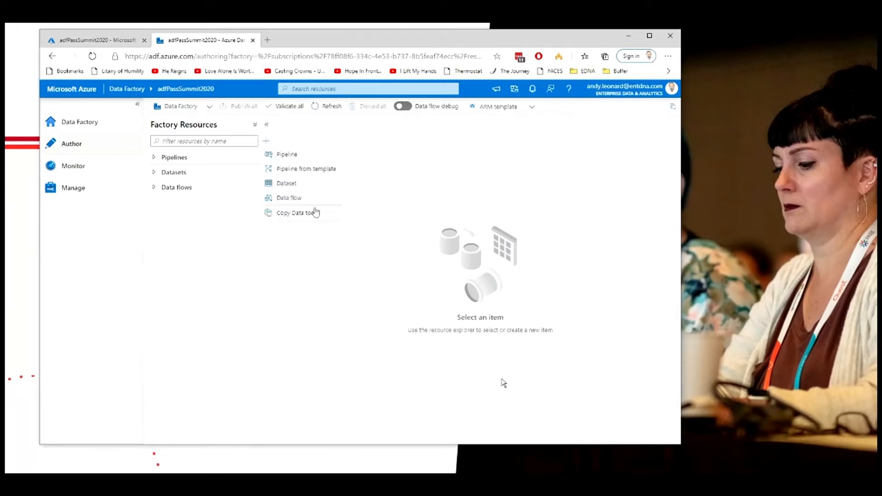
{"action": "left_click", "coordinate": [294, 156]}
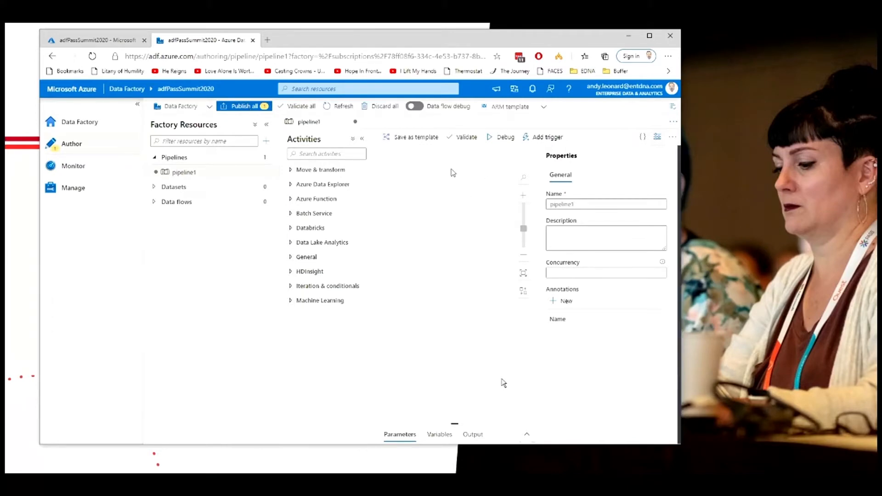
Step: Rename the pipeline to Copy Aw Data
{"action": "double_click", "coordinate": [582, 203]}
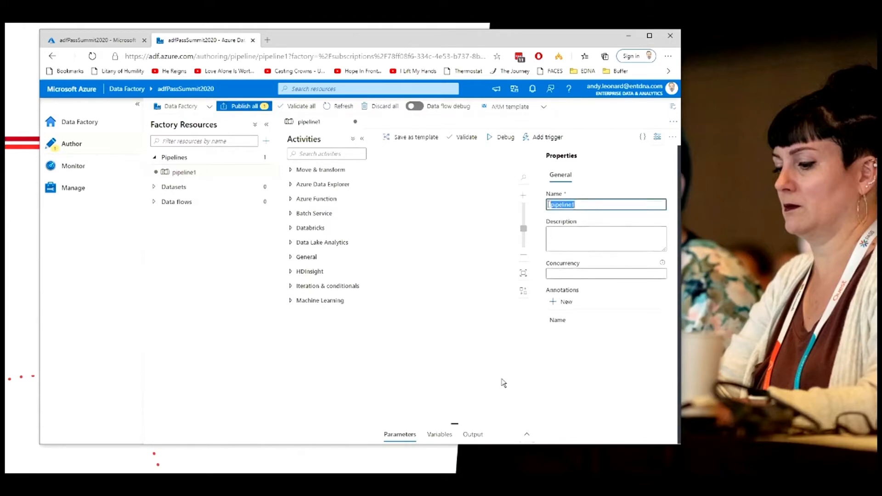
{"action": "type", "text": "Co"}
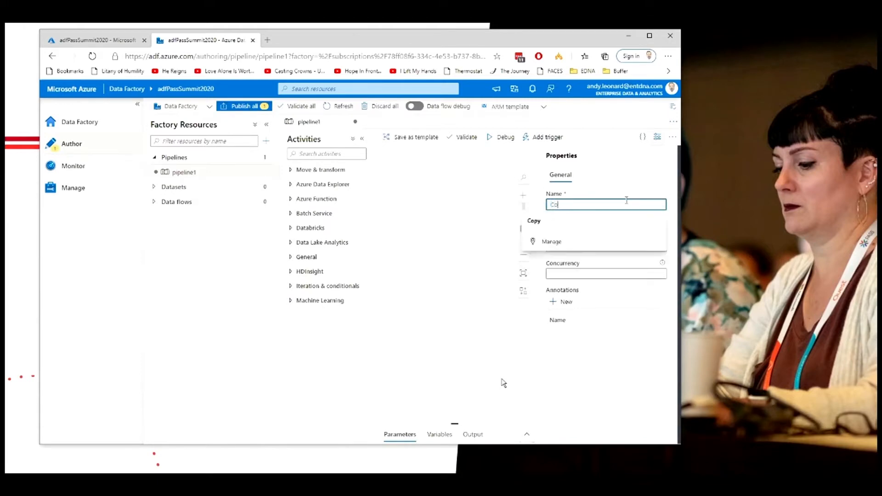
{"action": "type", "text": "py Aw"}
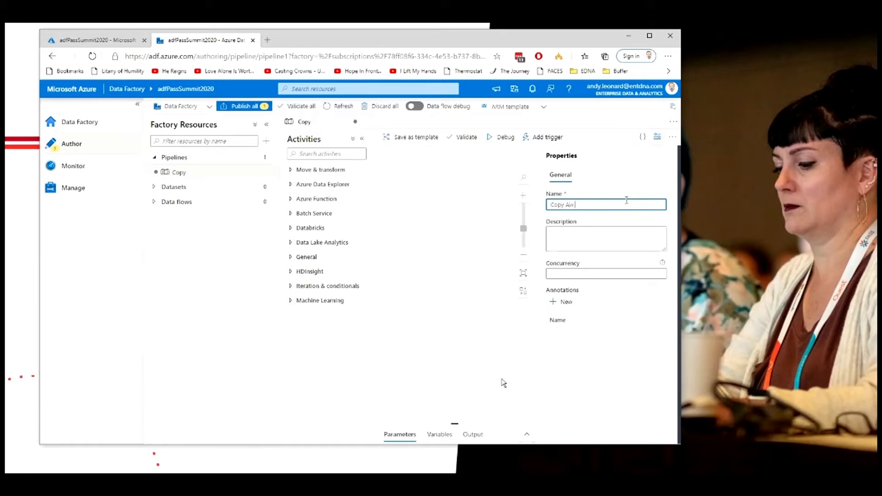
{"action": "type", "text": " Data"}
Step: Add a Stored procedure activity from the General category onto the pipeline canvas
{"action": "left_click", "coordinate": [657, 137]}
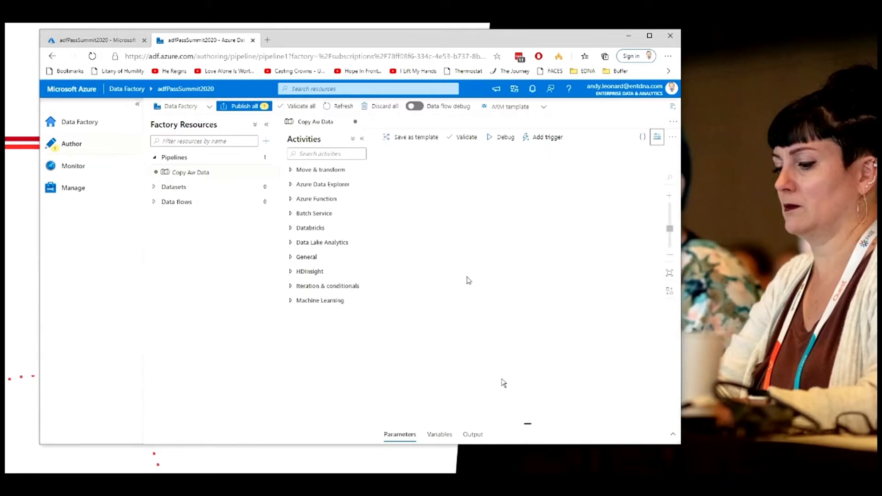
{"action": "left_click", "coordinate": [406, 435]}
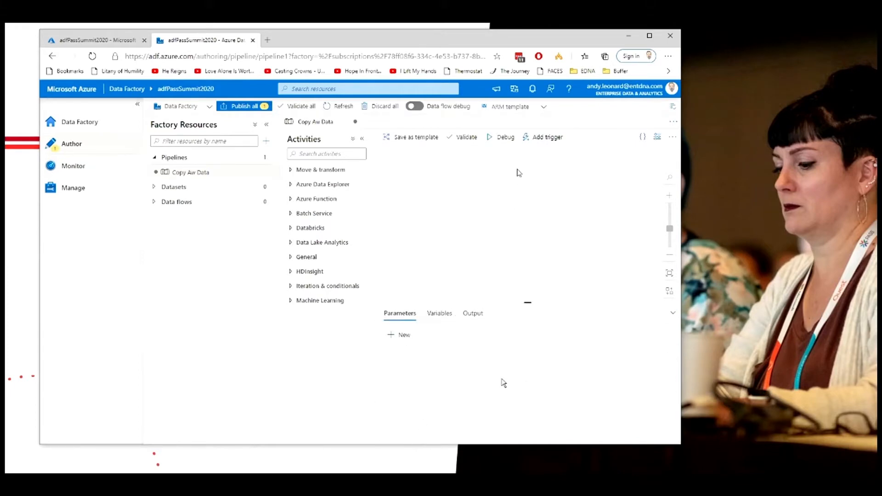
{"action": "left_click", "coordinate": [478, 192]}
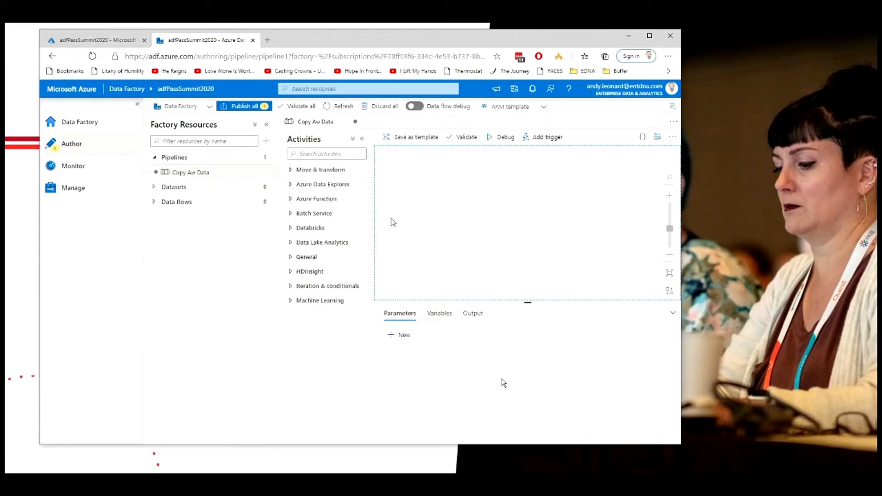
{"action": "left_click", "coordinate": [296, 260]}
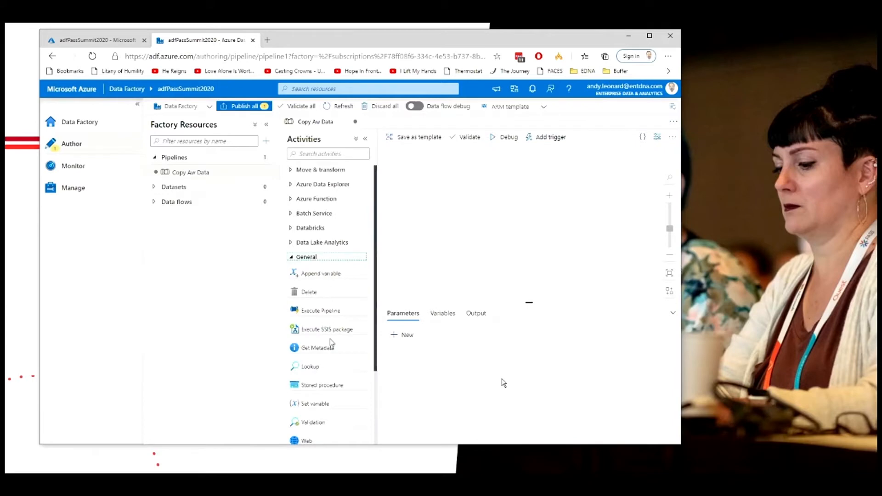
{"action": "scroll", "coordinate": [338, 332], "scroll_direction": "down", "scroll_amount": 1}
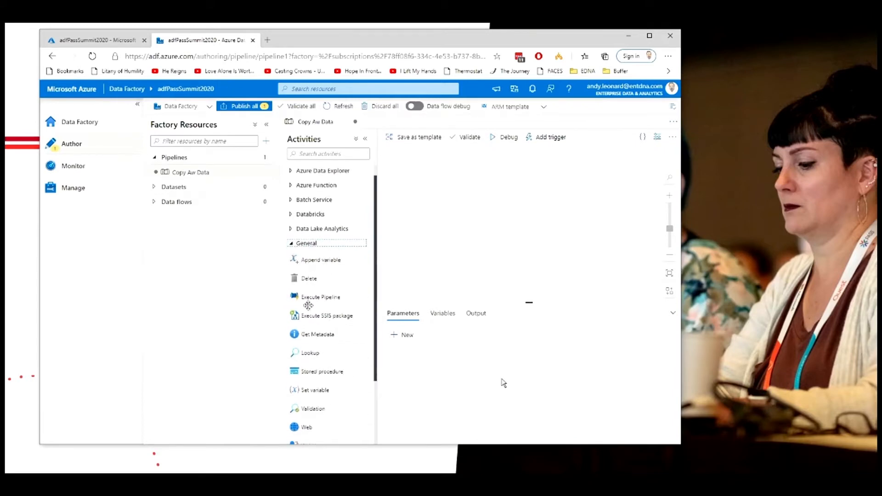
{"action": "scroll", "coordinate": [322, 338], "scroll_direction": "down", "scroll_amount": 3}
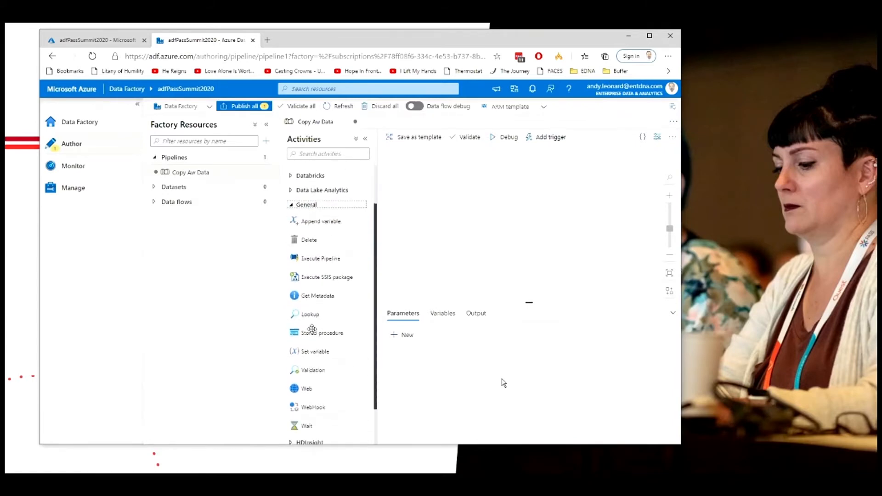
{"action": "scroll", "coordinate": [317, 327], "scroll_direction": "down", "scroll_amount": 2}
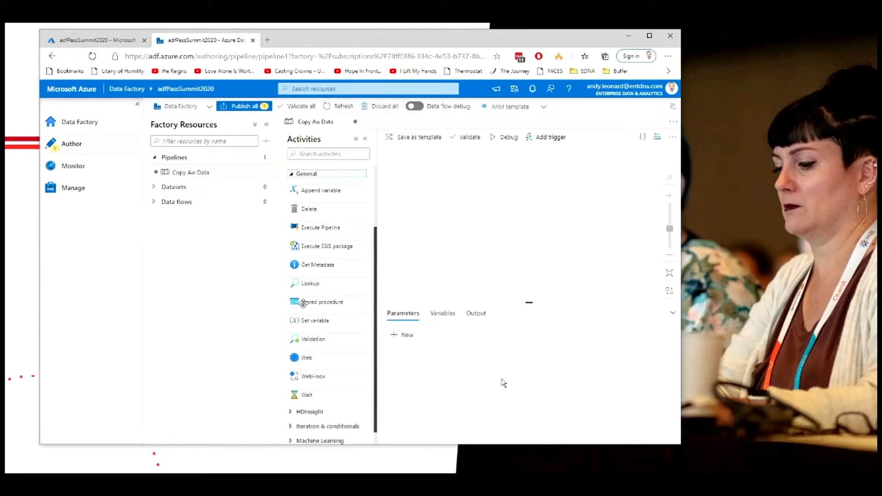
{"action": "left_click_drag", "start_coordinate": [302, 303], "coordinate": [415, 177]}
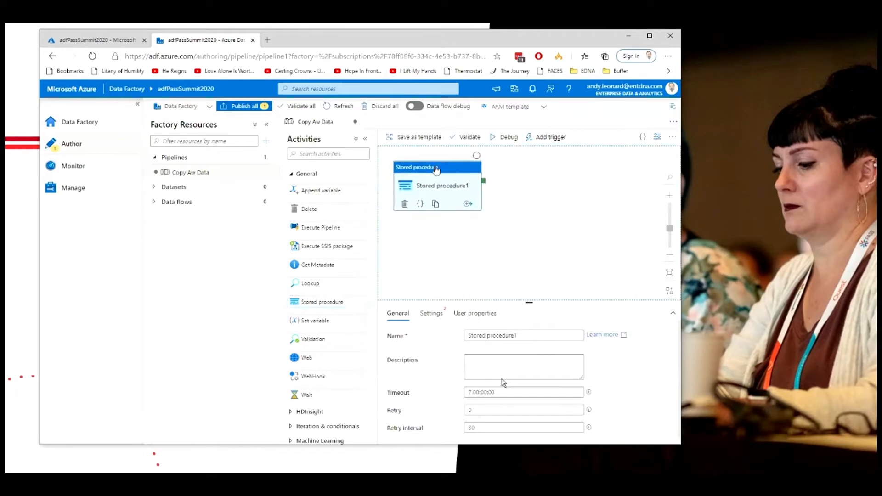
Step: Inspect the Stored procedure activity's JSON source code
{"action": "left_click", "coordinate": [517, 206]}
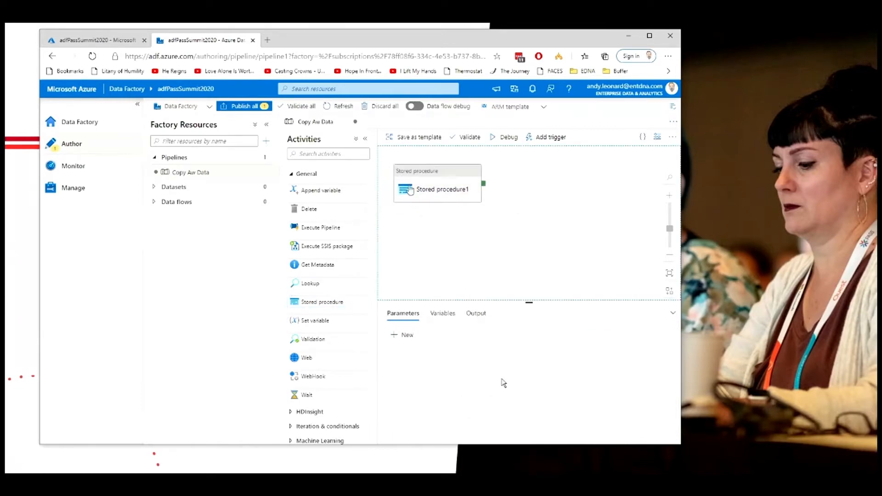
{"action": "left_click", "coordinate": [426, 174]}
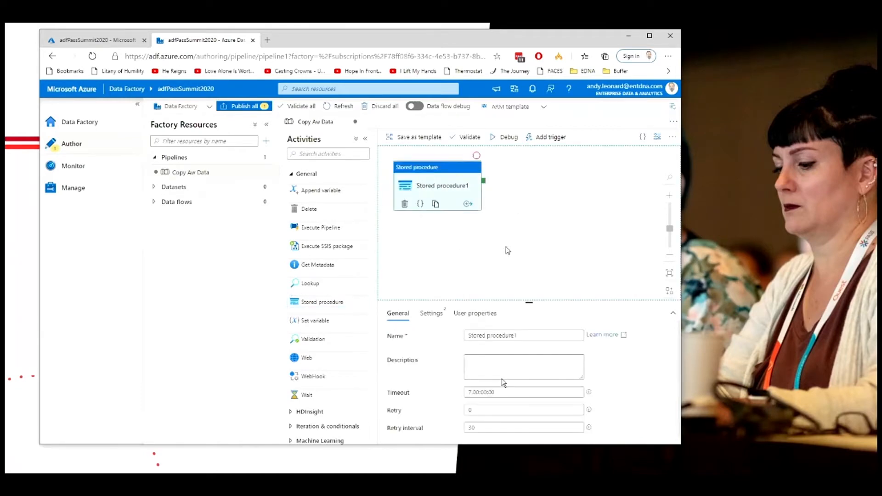
{"action": "left_click_drag", "start_coordinate": [518, 301], "coordinate": [521, 262]}
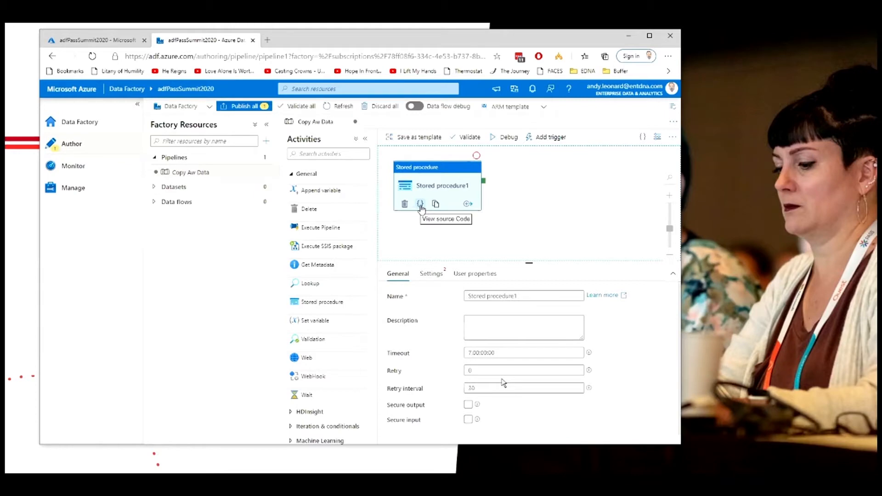
{"action": "left_click", "coordinate": [420, 204]}
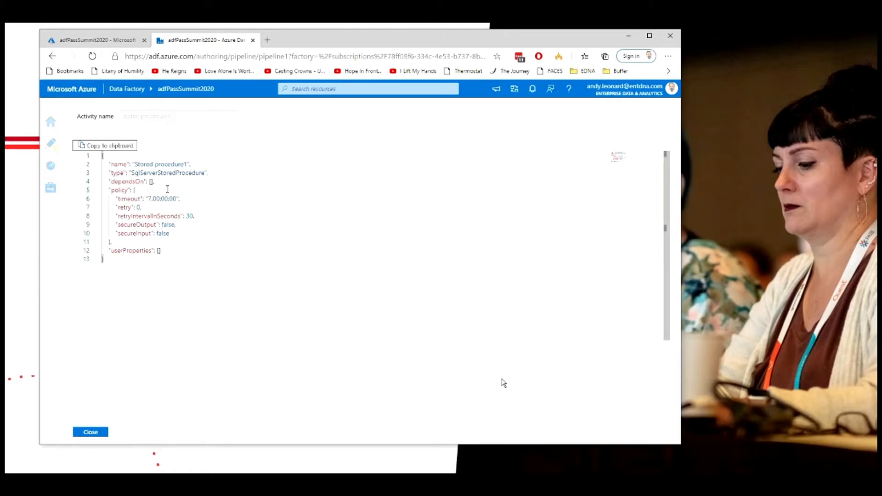
{"action": "left_click", "coordinate": [90, 432]}
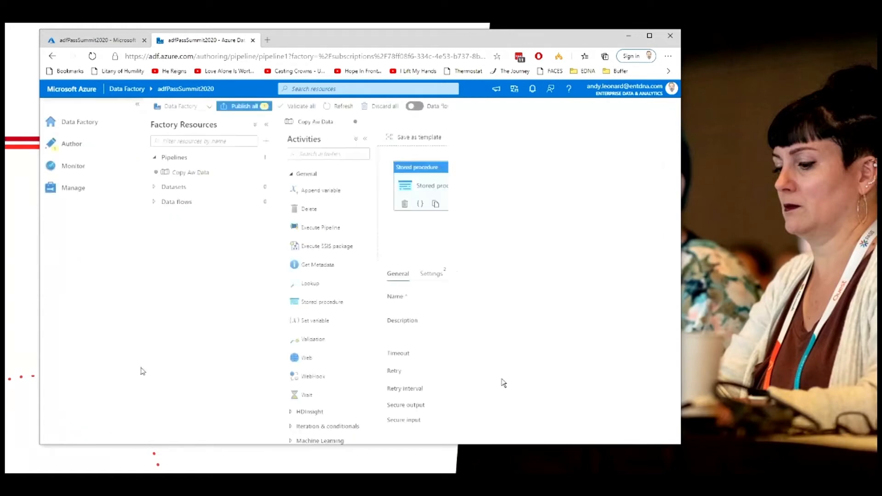
Step: Clone the Stored procedure activity and delete the clone
{"action": "left_click", "coordinate": [498, 215]}
{"action": "left_click", "coordinate": [446, 175]}
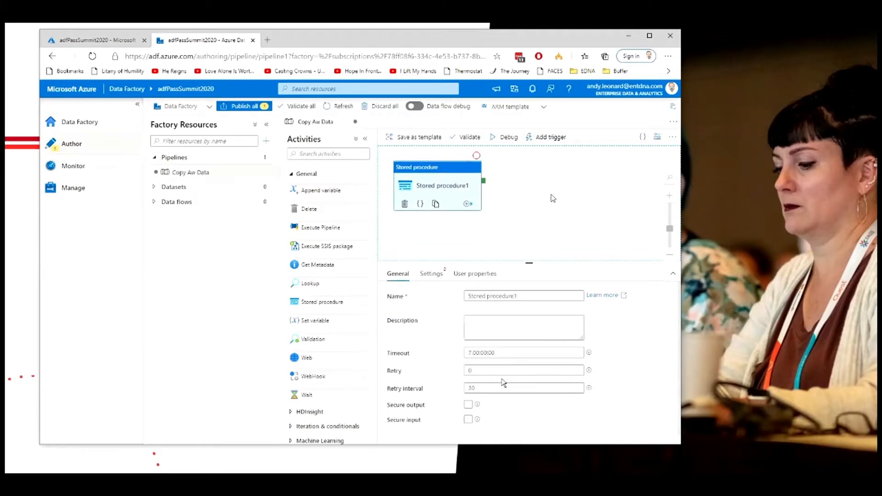
{"action": "left_click", "coordinate": [435, 205]}
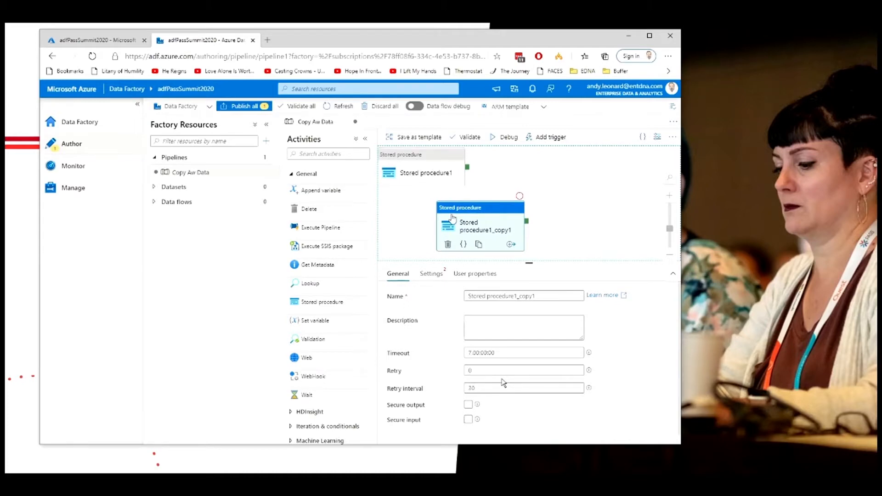
{"action": "left_click", "coordinate": [448, 244]}
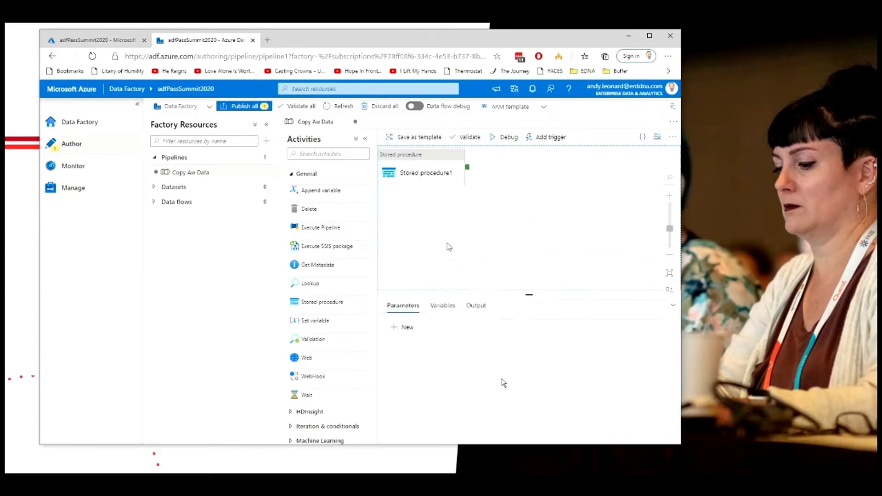
Step: Move the Stored procedure activity slightly down and right on the canvas
{"action": "left_click", "coordinate": [467, 171]}
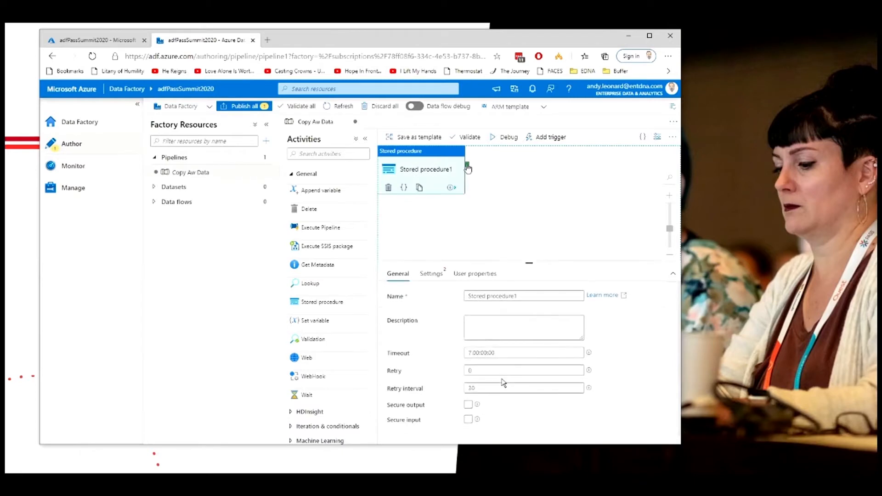
{"action": "right_click", "coordinate": [467, 165]}
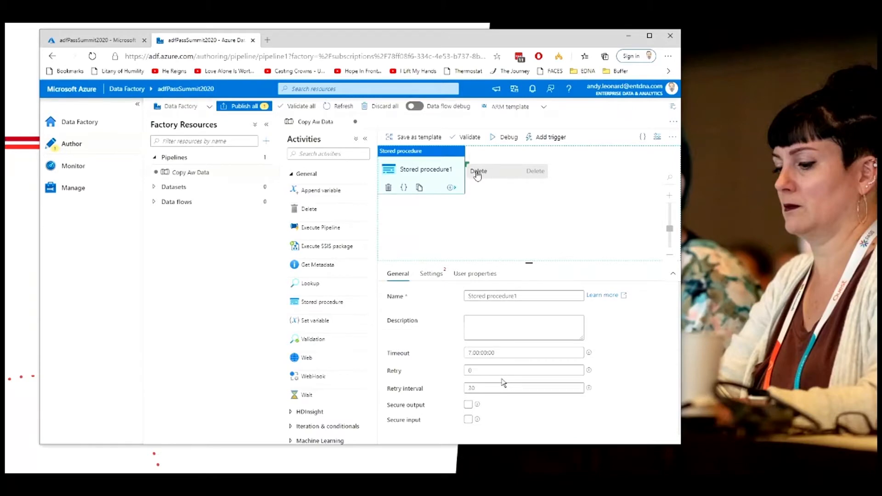
{"action": "left_click", "coordinate": [477, 173]}
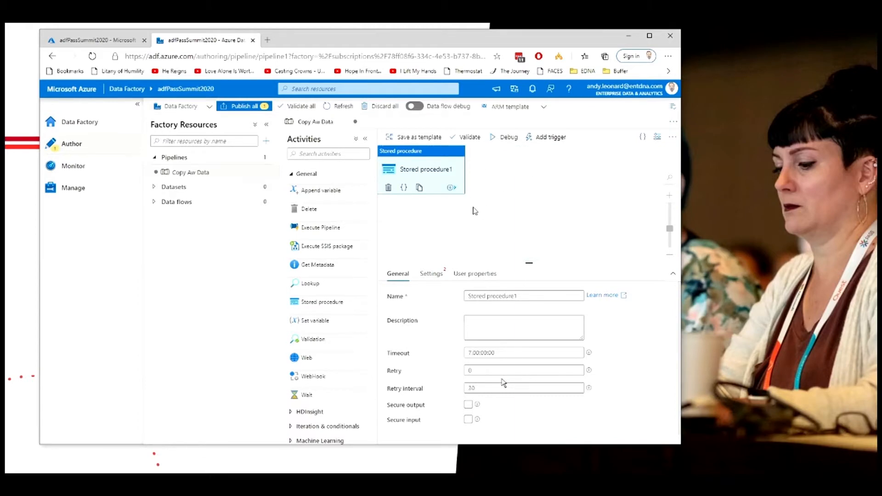
{"action": "left_click_drag", "start_coordinate": [474, 209], "coordinate": [486, 224]}
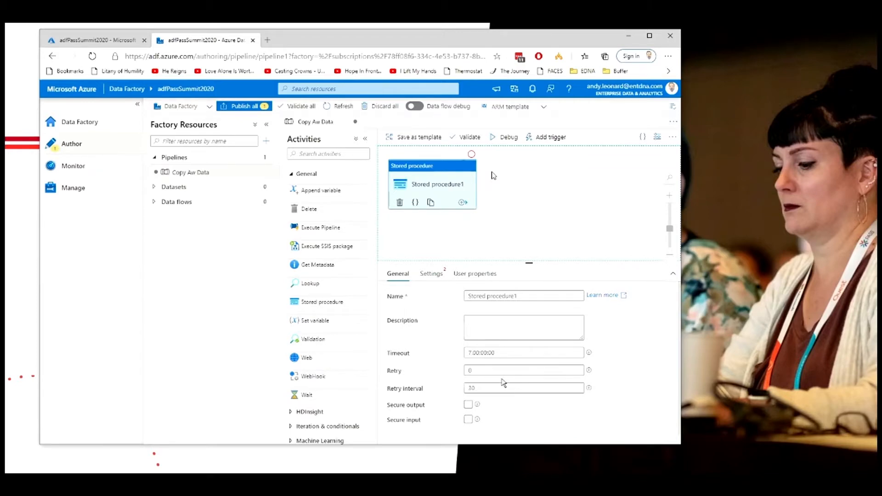
Step: Rename the Stored procedure activity to Whack
{"action": "left_click", "coordinate": [509, 182]}
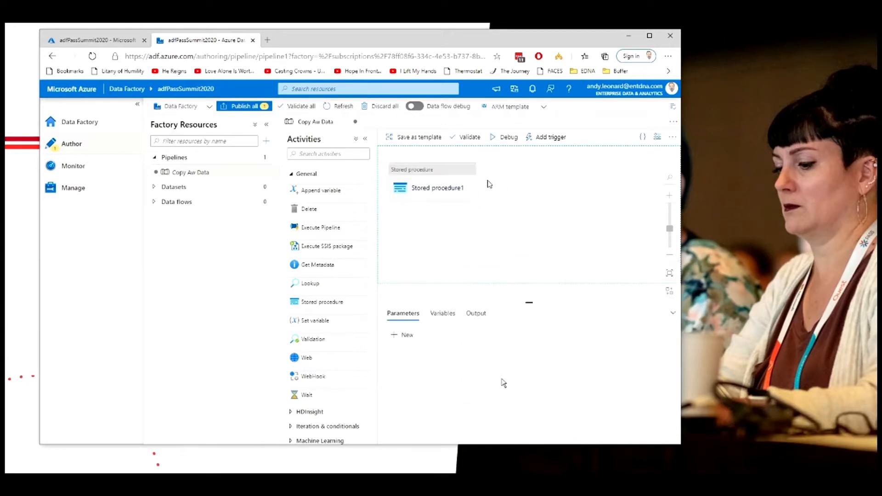
{"action": "left_click", "coordinate": [442, 175]}
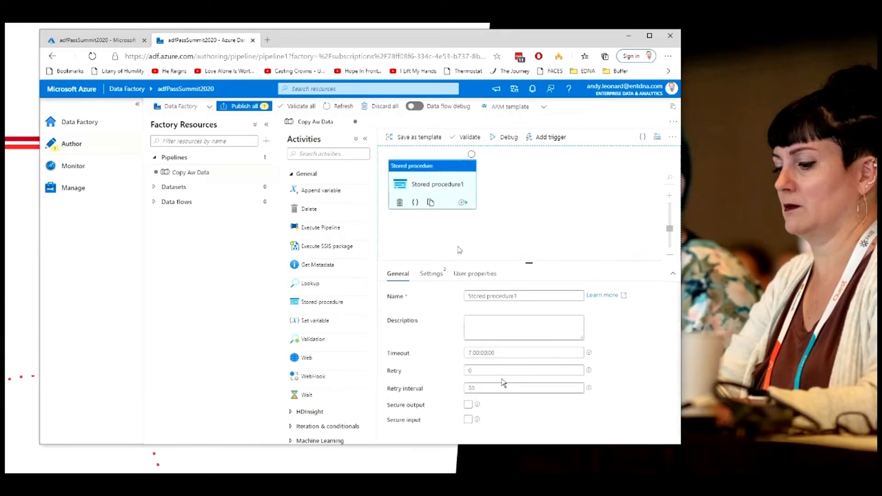
{"action": "left_click_drag", "start_coordinate": [528, 263], "coordinate": [528, 240]}
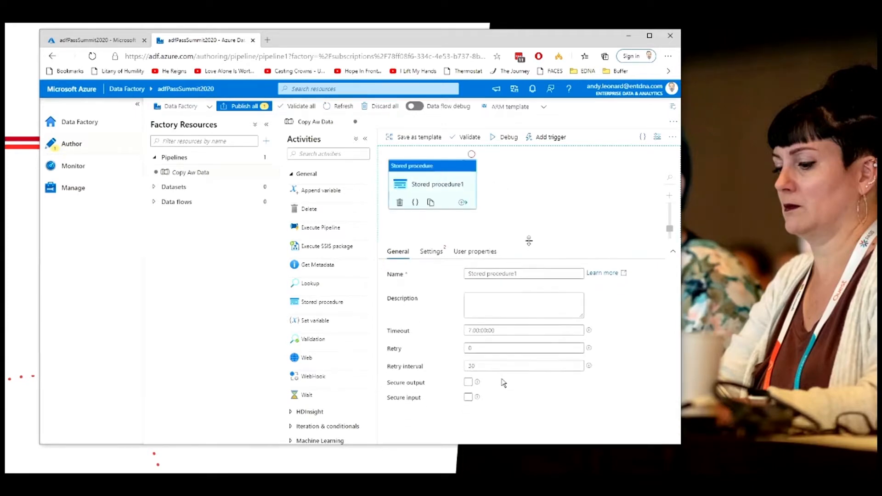
{"action": "left_click_drag", "start_coordinate": [523, 271], "coordinate": [461, 291]}
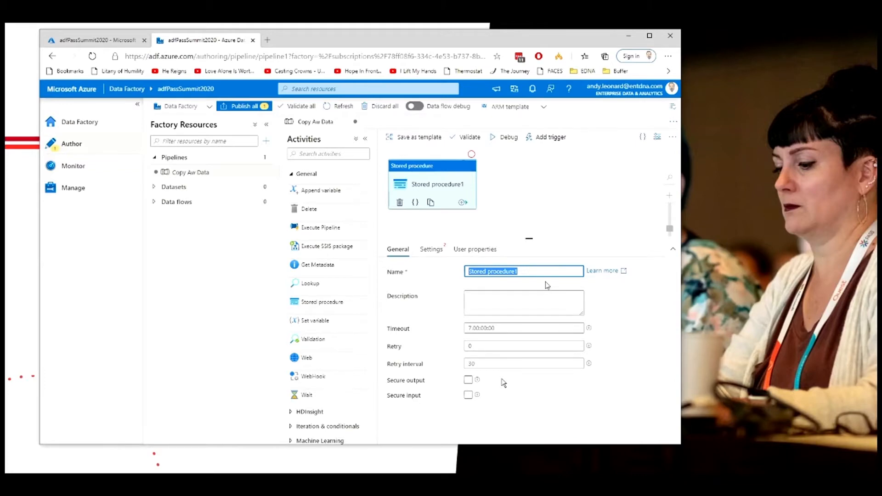
{"action": "type", "text": "Whack"}
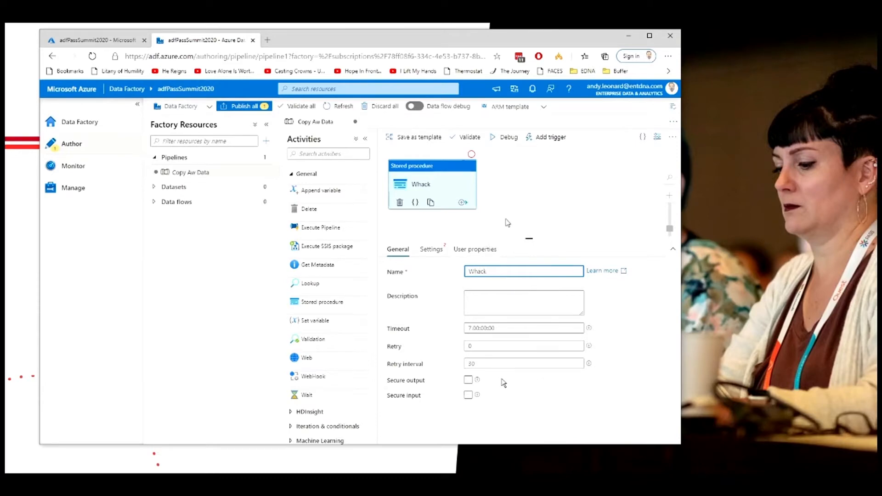
Step: Open the Whack activity's settings and switch to Azure Data Studio
{"action": "left_click", "coordinate": [510, 223]}
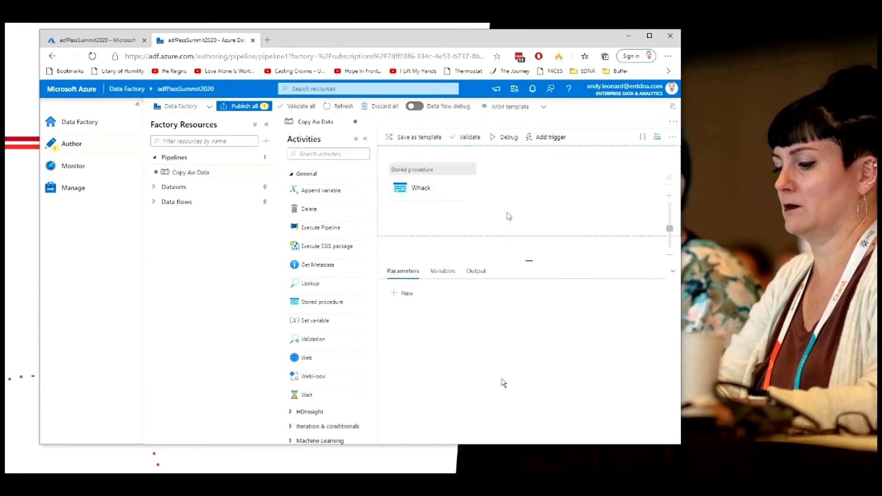
{"action": "left_click", "coordinate": [454, 206]}
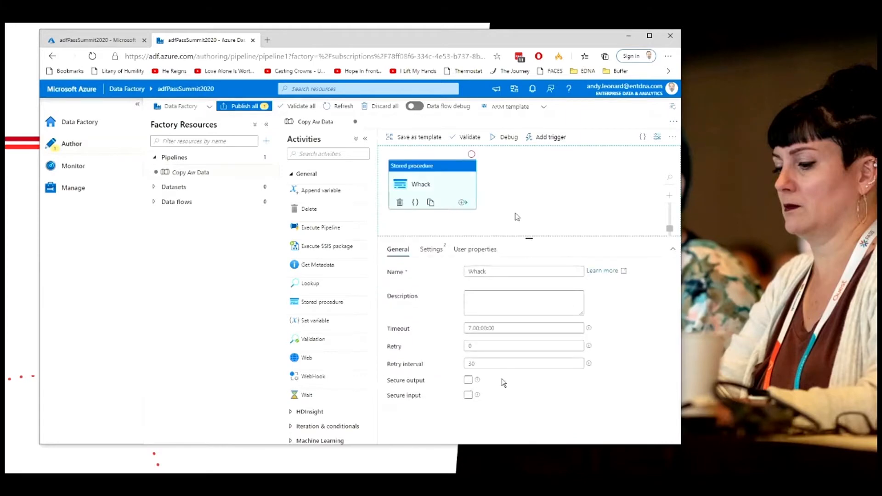
{"action": "left_click", "coordinate": [432, 251]}
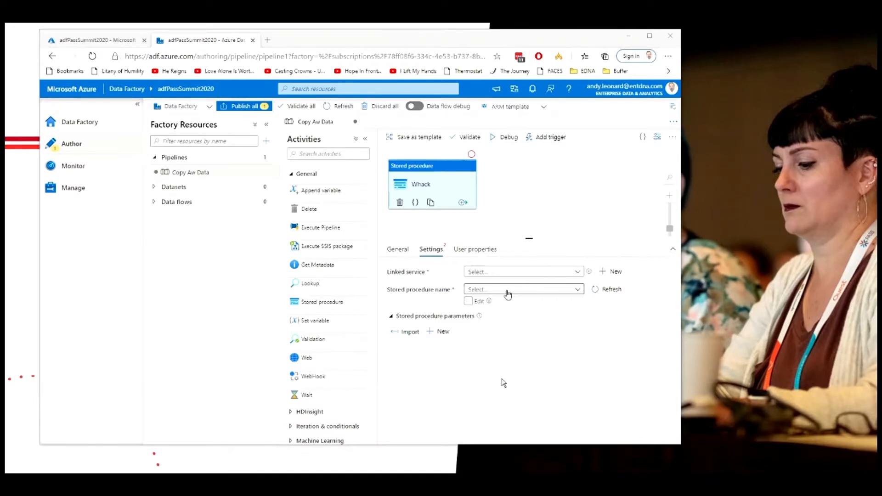
{"action": "key", "text": "alt+Tab"}
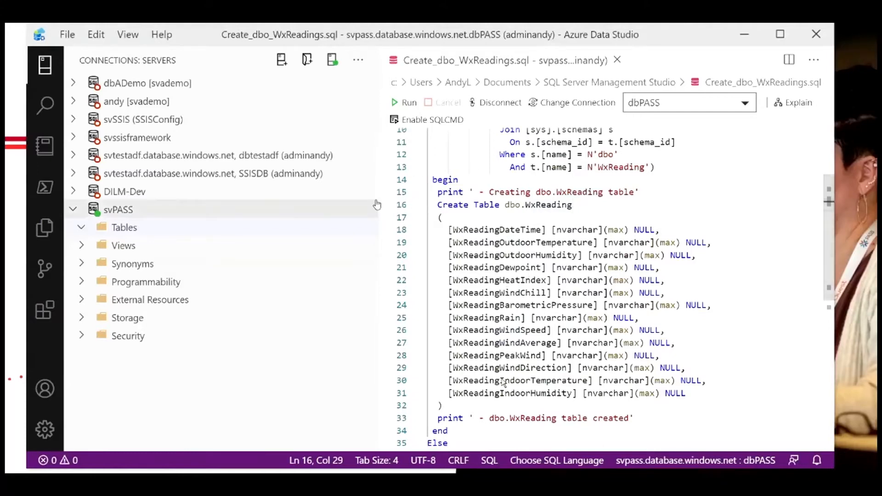
Step: Widen the editor and review the Create_dbo_WxReadings table creation script
{"action": "left_click_drag", "start_coordinate": [374, 203], "coordinate": [73, 199]}
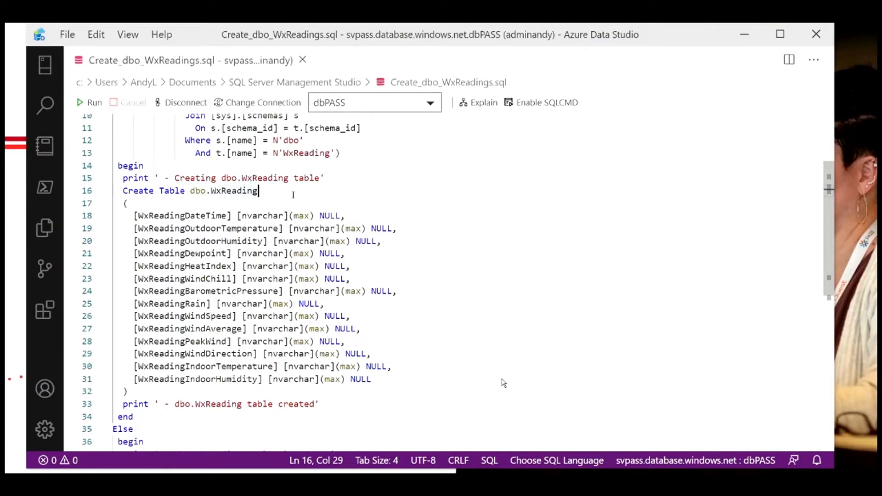
{"action": "scroll", "coordinate": [279, 190], "scroll_direction": "up", "scroll_amount": 1}
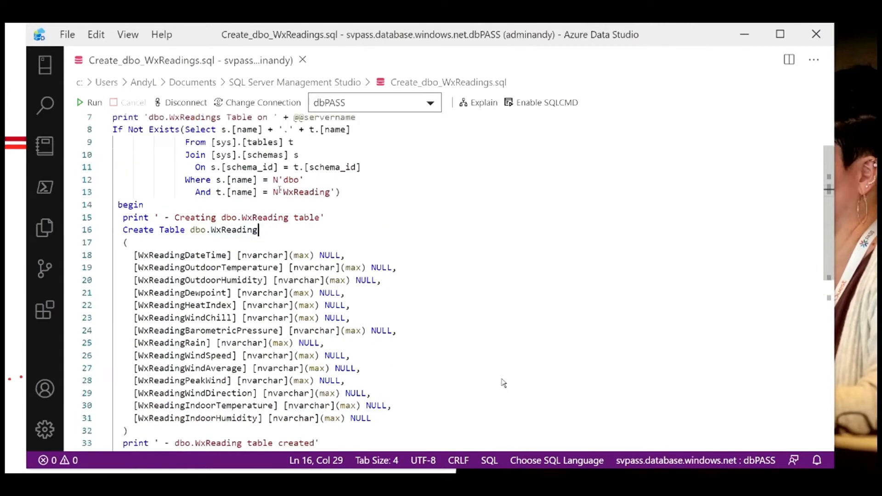
{"action": "scroll", "coordinate": [280, 189], "scroll_direction": "down", "scroll_amount": 1}
{"action": "scroll", "coordinate": [276, 193], "scroll_direction": "up", "scroll_amount": 1}
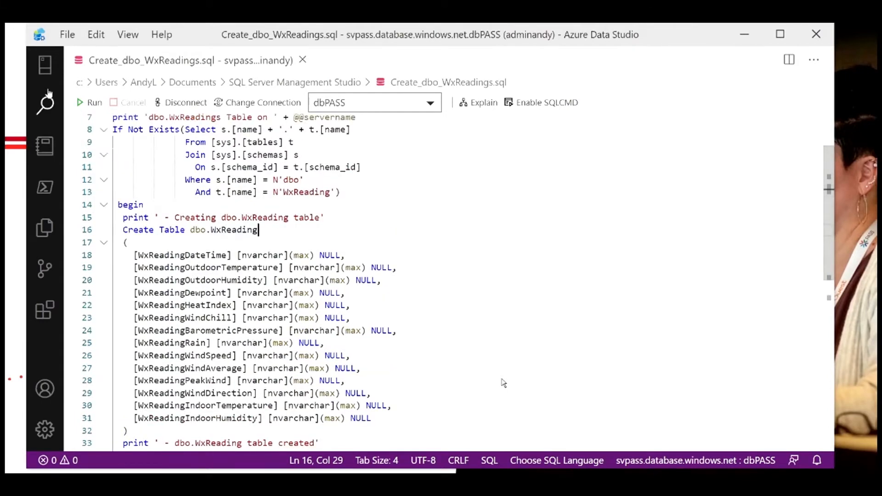
Step: Reopen the server explorer, then refresh and expand the Tables folder of the svPASS database
{"action": "left_click", "coordinate": [45, 65]}
{"action": "left_click", "coordinate": [131, 228]}
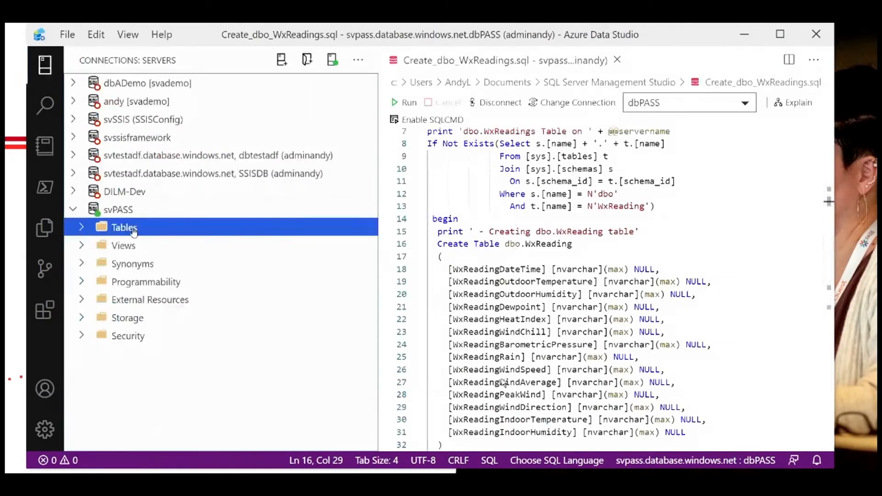
{"action": "right_click", "coordinate": [134, 232]}
{"action": "left_click", "coordinate": [158, 242]}
{"action": "left_click", "coordinate": [81, 229]}
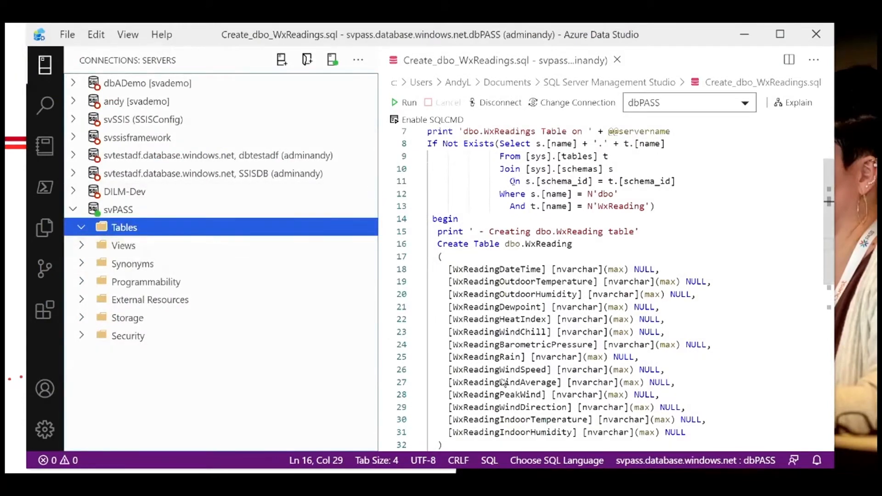
Step: Run the Create_dbo_WxReadings script against the dbPASS database
{"action": "left_click", "coordinate": [731, 184]}
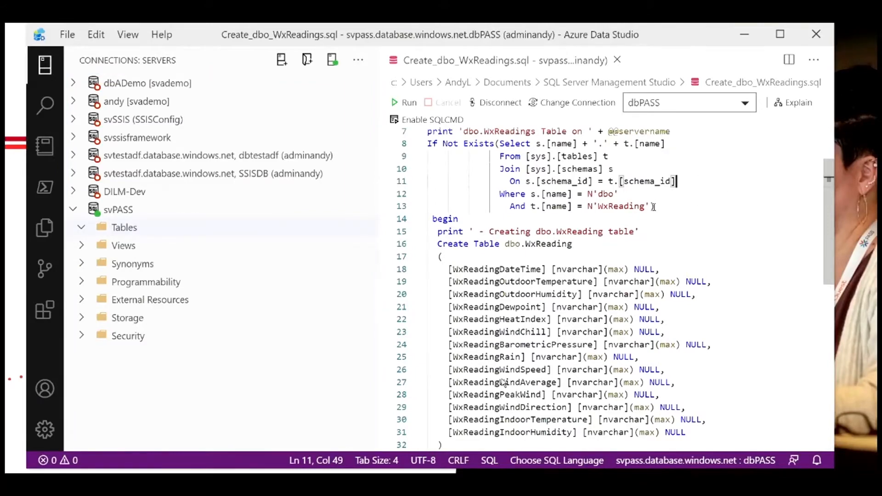
{"action": "left_click", "coordinate": [654, 207]}
{"action": "scroll", "coordinate": [670, 208], "scroll_direction": "up", "scroll_amount": 2}
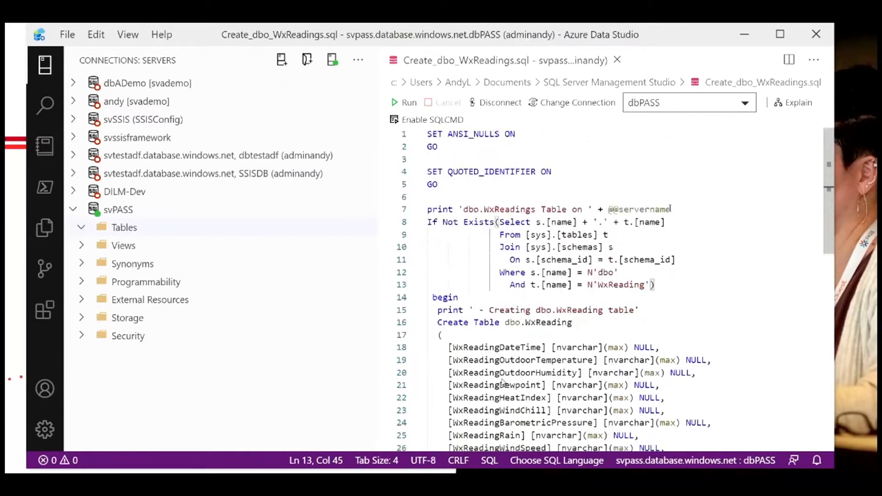
{"action": "left_click", "coordinate": [647, 200]}
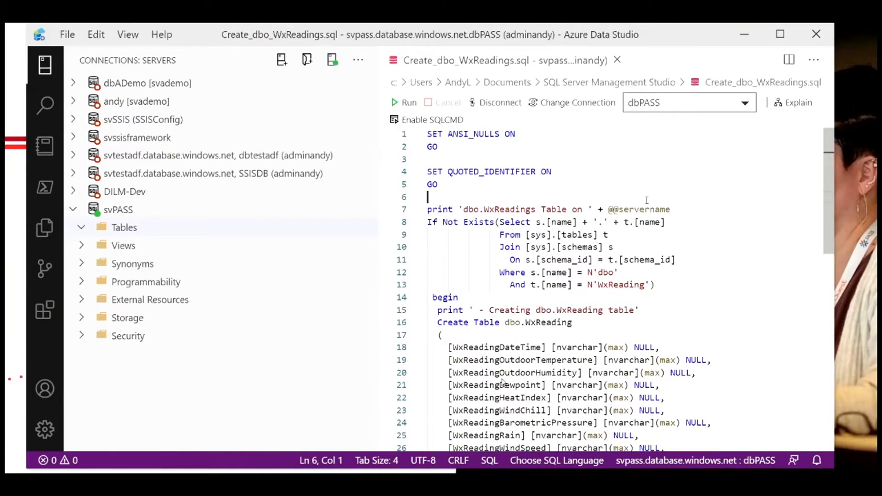
{"action": "scroll", "coordinate": [704, 221], "scroll_direction": "down", "scroll_amount": 1}
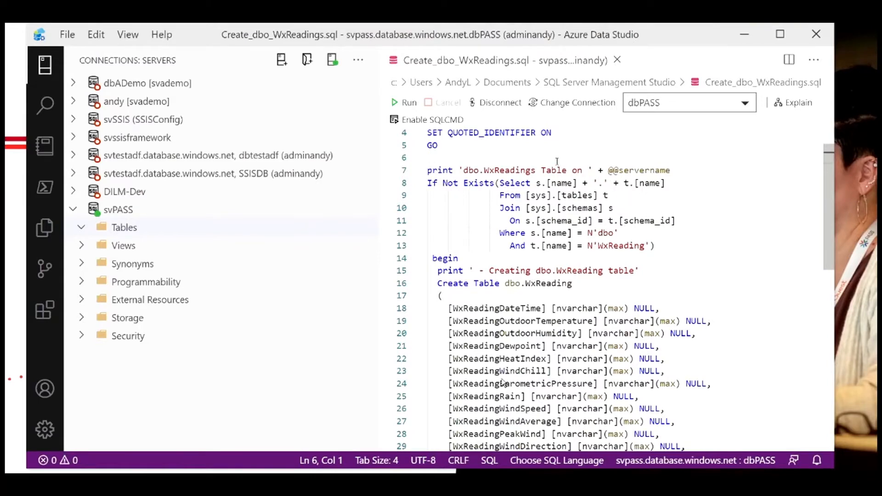
{"action": "key", "text": "F5"}
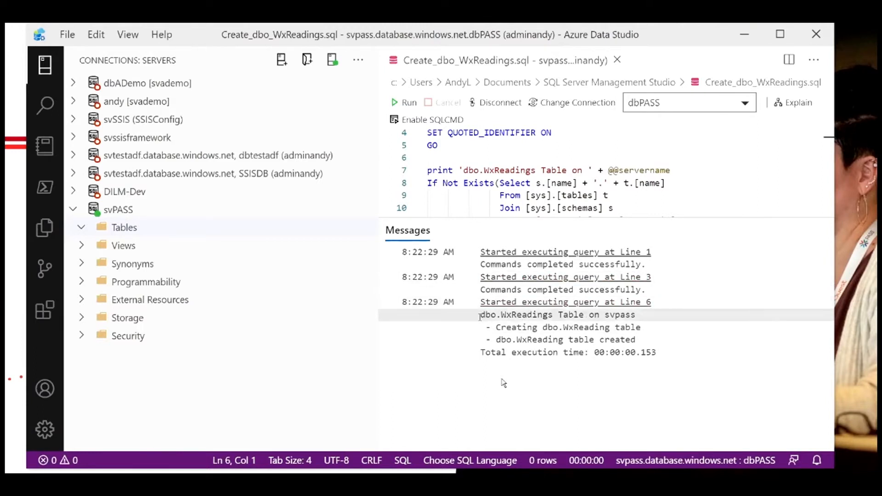
Step: Highlight the output messages and execute the script a second time
{"action": "left_click_drag", "start_coordinate": [480, 315], "coordinate": [637, 314]}
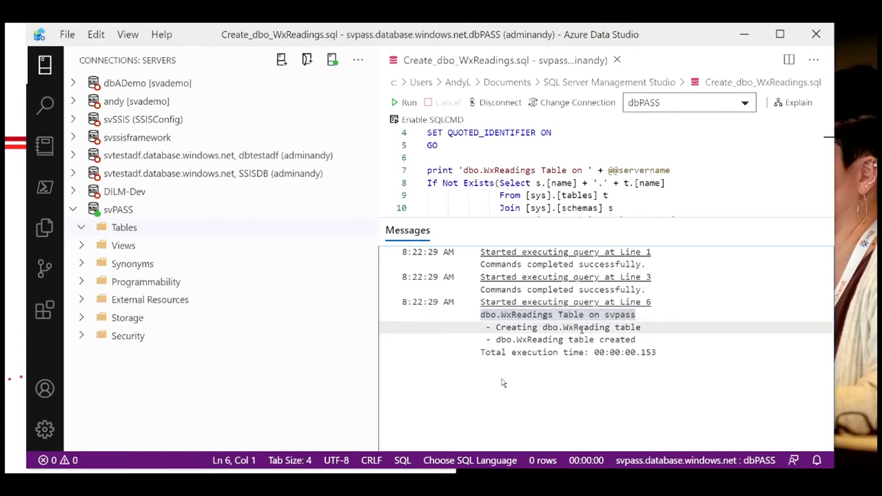
{"action": "left_click", "coordinate": [639, 339]}
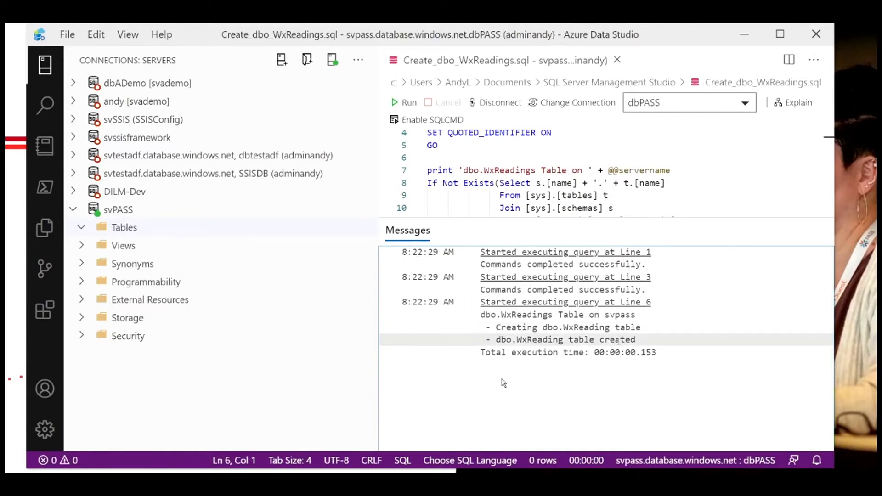
{"action": "left_click_drag", "start_coordinate": [647, 330], "coordinate": [496, 327]}
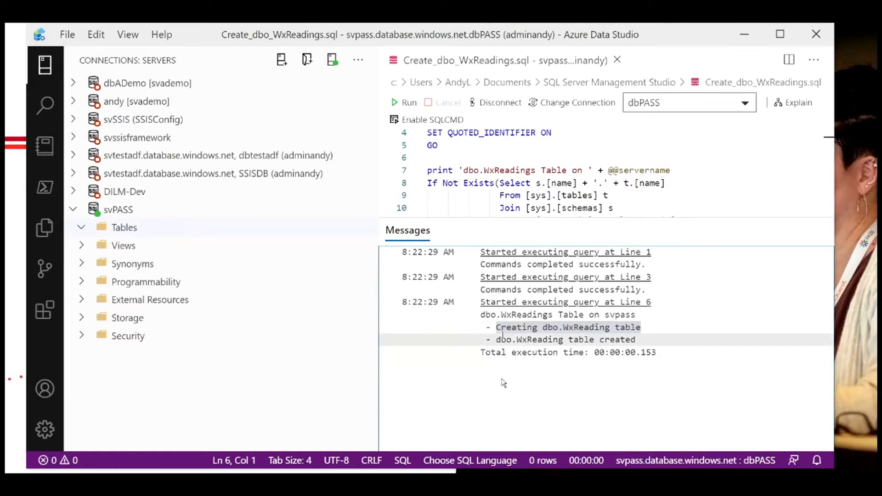
{"action": "left_click", "coordinate": [623, 200]}
{"action": "key", "text": "F5"}
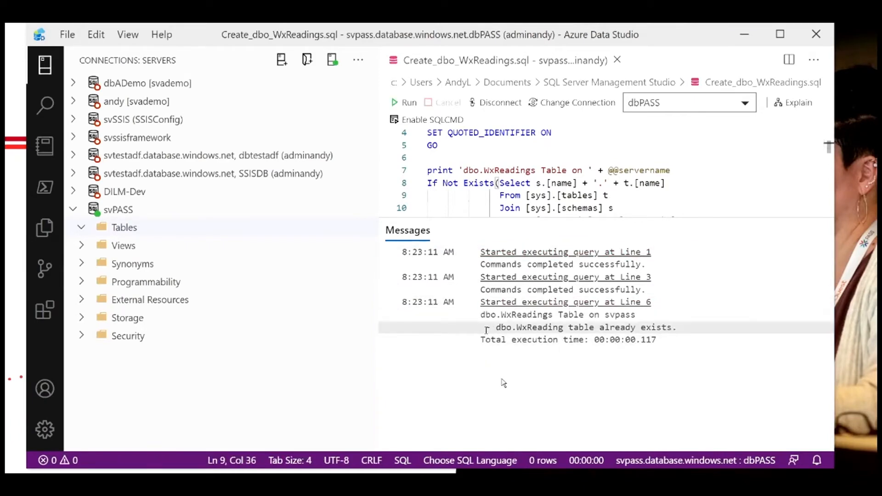
Step: Review the execution messages and the Create Table statement for dbo.WxReading in the script
{"action": "left_click_drag", "start_coordinate": [486, 329], "coordinate": [679, 328]}
{"action": "left_click", "coordinate": [681, 330]}
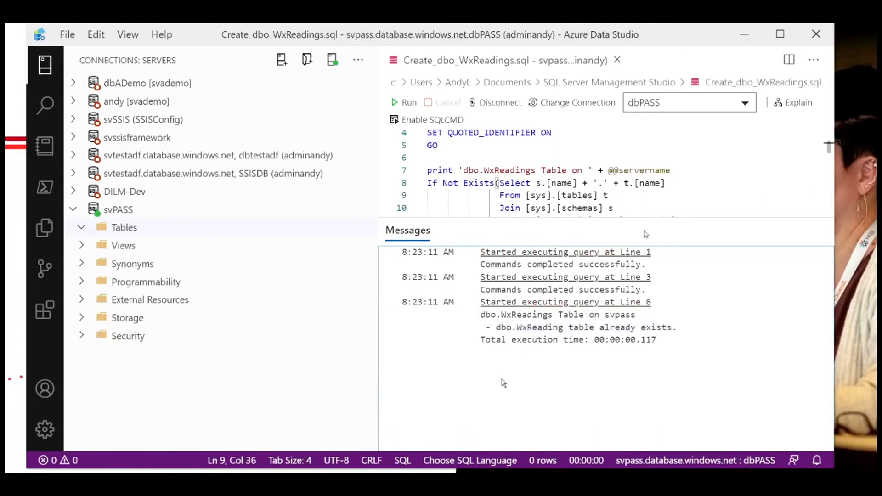
{"action": "scroll", "coordinate": [658, 208], "scroll_direction": "up", "scroll_amount": 1}
{"action": "scroll", "coordinate": [662, 208], "scroll_direction": "down", "scroll_amount": 1}
{"action": "scroll", "coordinate": [662, 208], "scroll_direction": "down", "scroll_amount": 4}
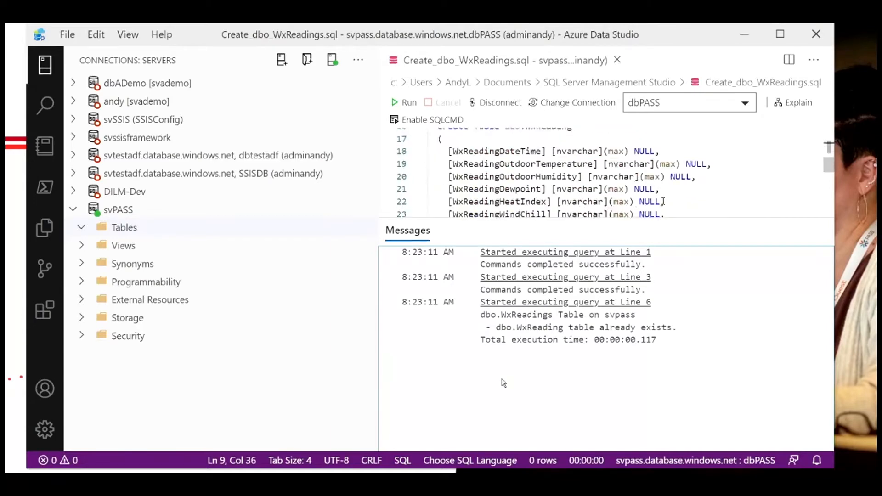
{"action": "scroll", "coordinate": [663, 201], "scroll_direction": "down", "scroll_amount": 4}
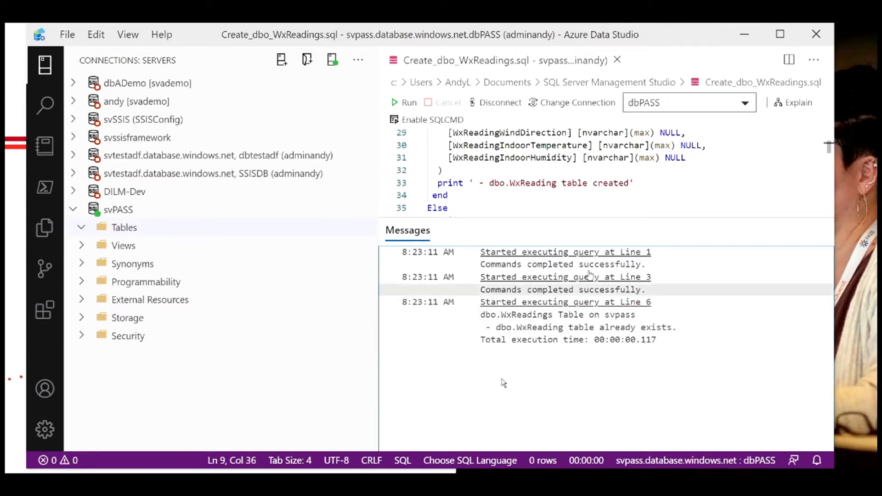
{"action": "left_click", "coordinate": [588, 173]}
{"action": "scroll", "coordinate": [586, 177], "scroll_direction": "up", "scroll_amount": 3}
{"action": "scroll", "coordinate": [587, 177], "scroll_direction": "up", "scroll_amount": 3}
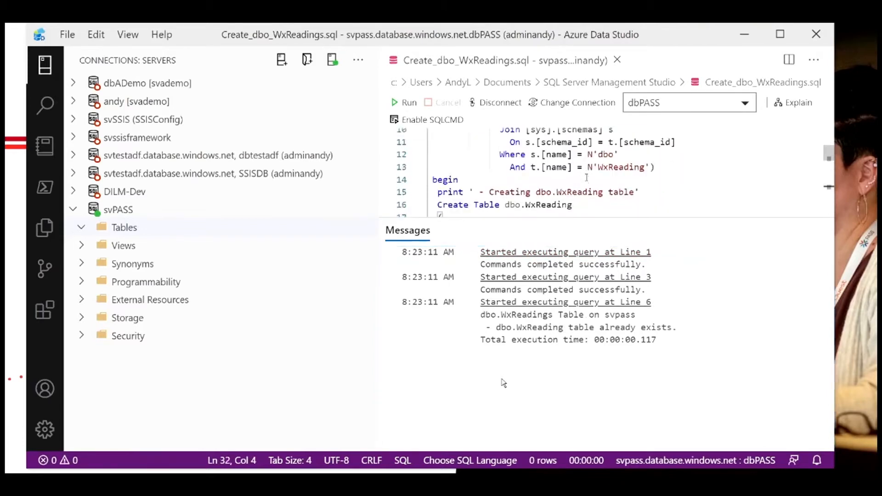
{"action": "left_click_drag", "start_coordinate": [506, 207], "coordinate": [538, 204]}
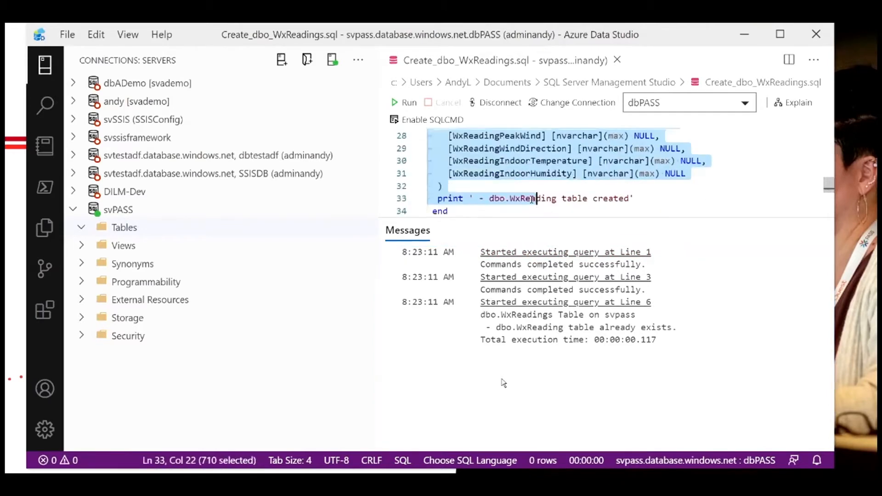
{"action": "scroll", "coordinate": [538, 187], "scroll_direction": "up", "scroll_amount": 3}
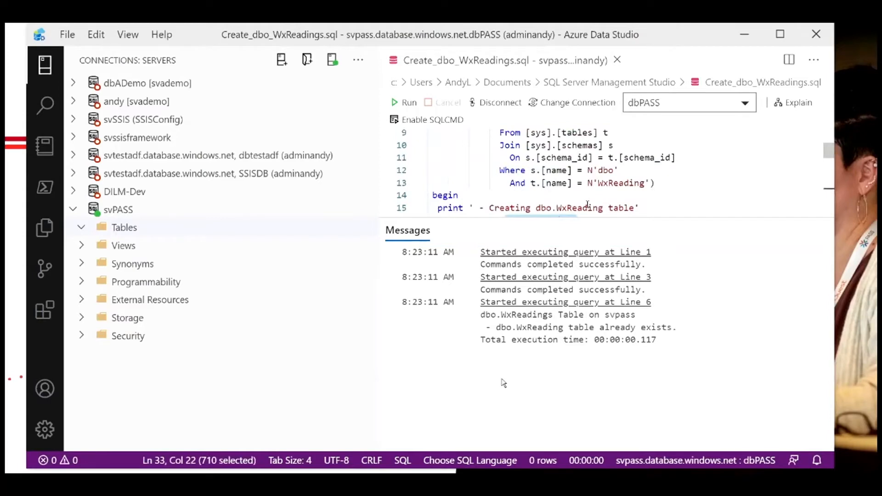
{"action": "scroll", "coordinate": [588, 204], "scroll_direction": "down", "scroll_amount": 1}
{"action": "left_click", "coordinate": [579, 183], "text": "shift"}
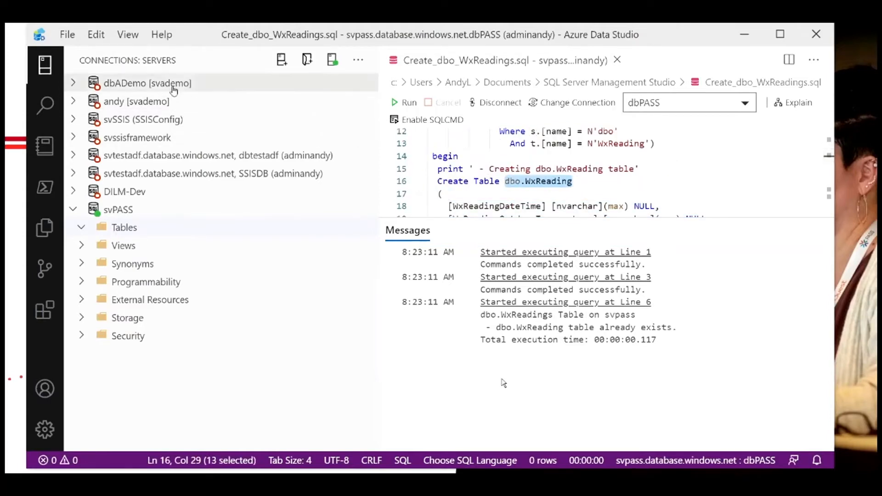
Step: Open a new query and write the statement Create or Alter dbo.TruncateWxReading
{"action": "key", "text": "ctrl+n"}
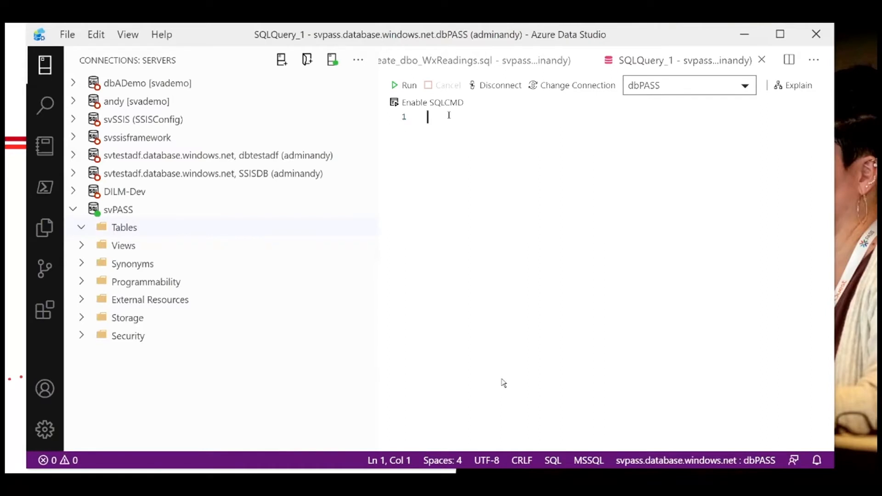
{"action": "type", "text": "Creat"}
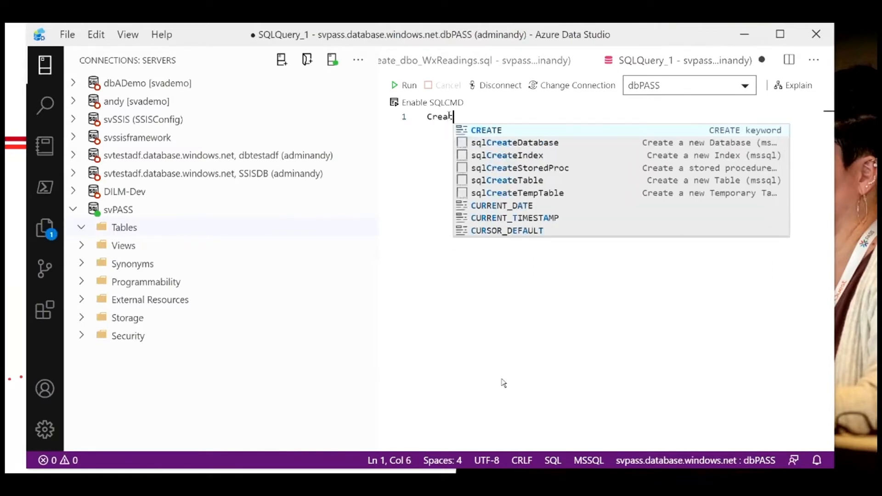
{"action": "type", "text": "e of"}
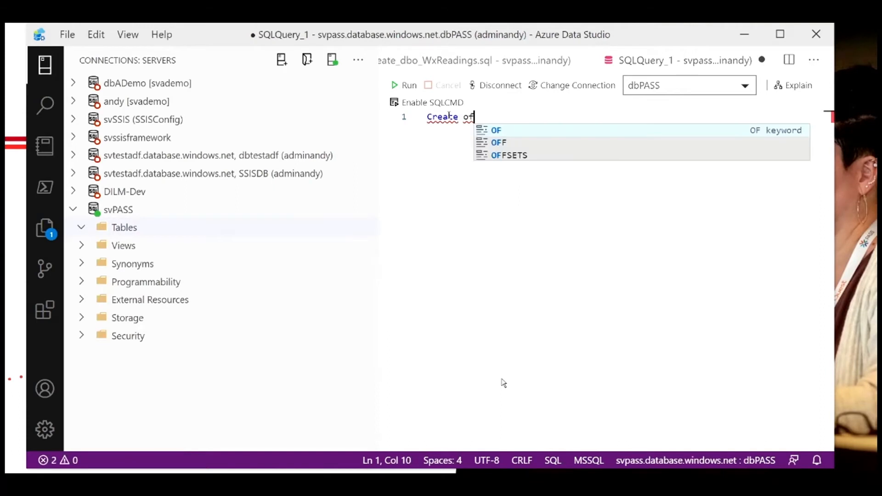
{"action": "key", "text": "BackSpace"}
{"action": "key", "text": "BackSpace"}
{"action": "type", "text": "r"}
{"action": "key", "text": "BackSpace"}
{"action": "type", "text": "or "}
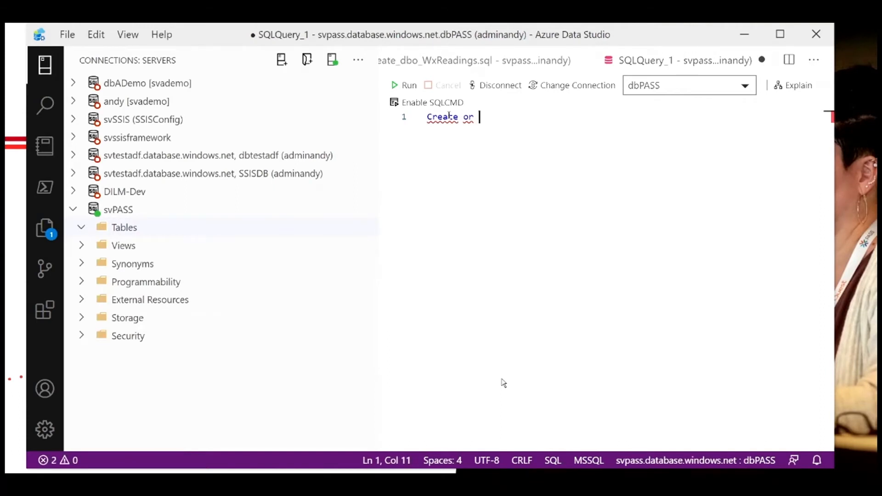
{"action": "type", "text": "Alter db"}
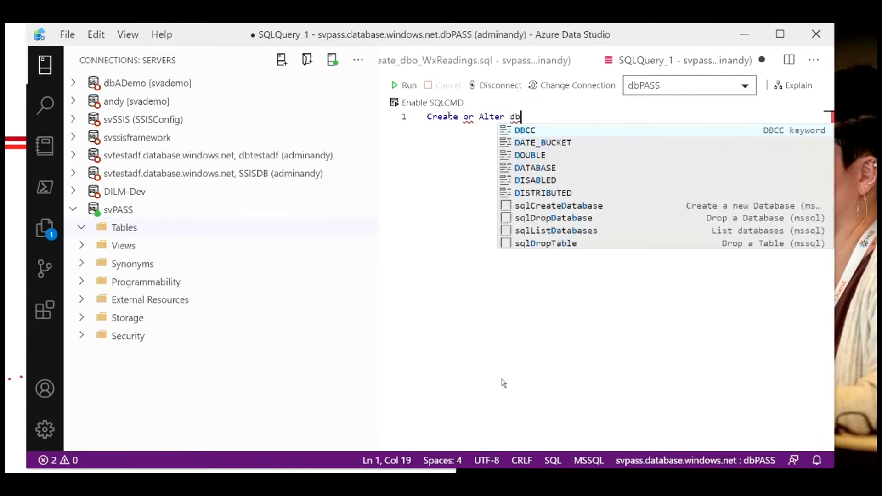
{"action": "type", "text": "o.Truncate"}
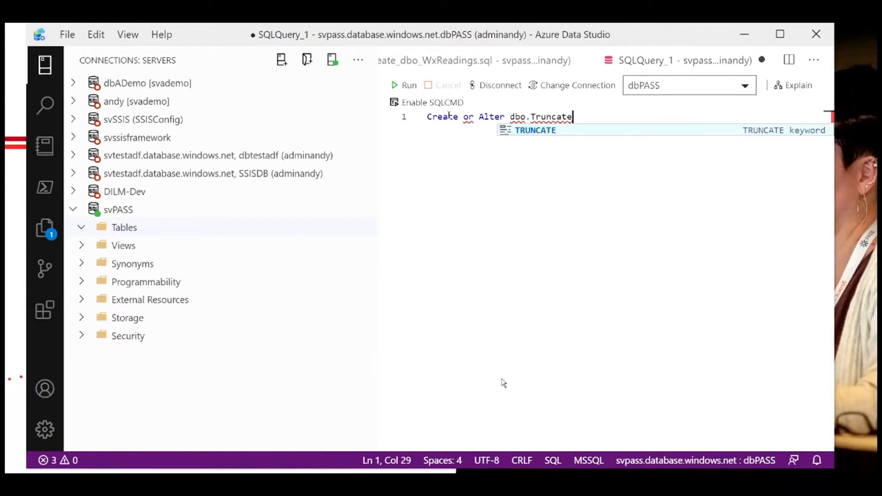
{"action": "type", "text": "WxReadi"}
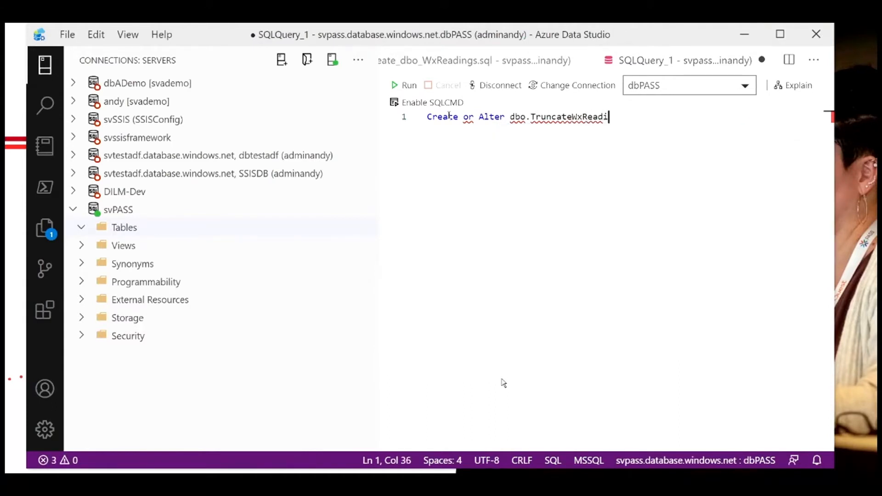
{"action": "type", "text": "ng"}
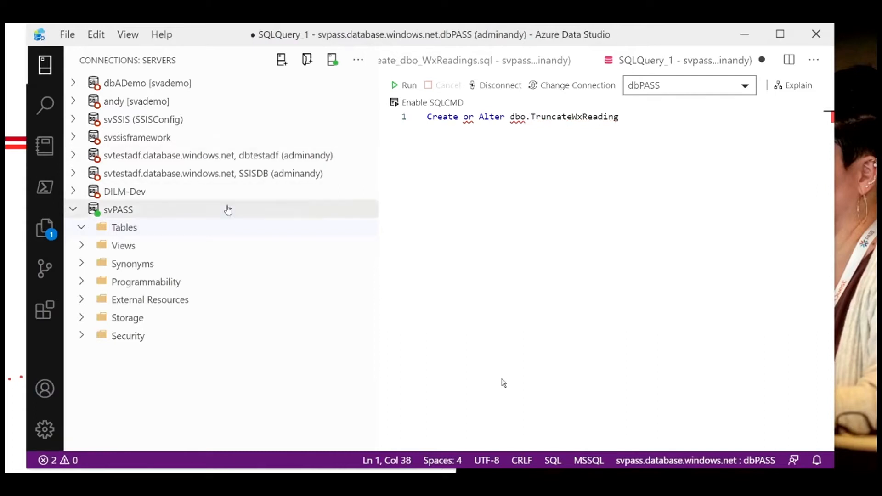
Step: Refresh the svPASS Tables folder and expand the dbo.WxReading table
{"action": "right_click", "coordinate": [161, 227]}
{"action": "left_click", "coordinate": [191, 242]}
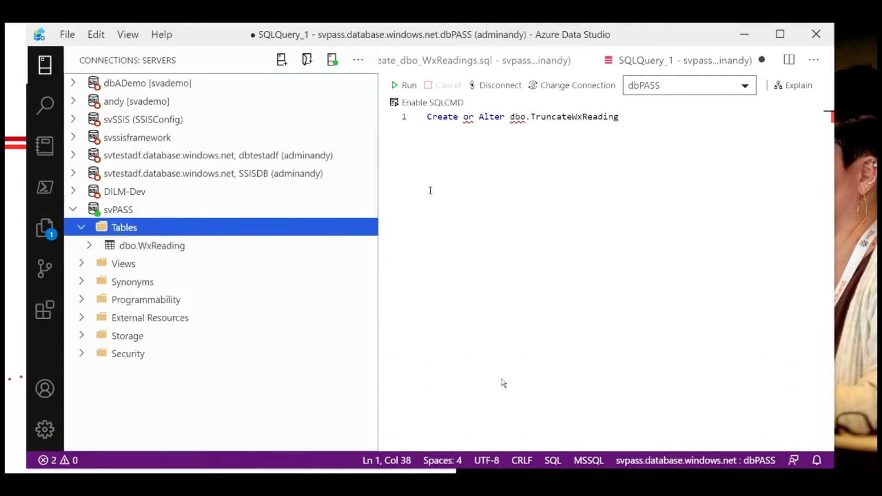
{"action": "left_click", "coordinate": [259, 245]}
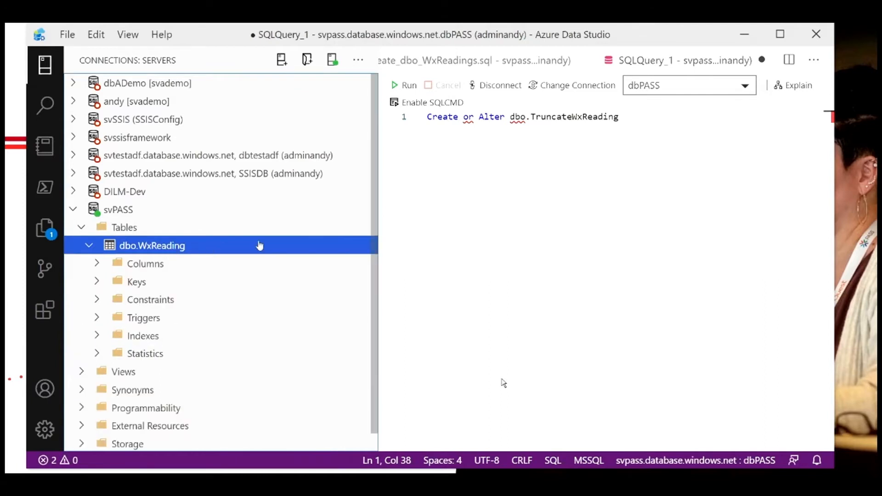
Step: Insert Procedure so the header reads Create or Alter Procedure dbo.TruncateWxReading
{"action": "left_click", "coordinate": [634, 118]}
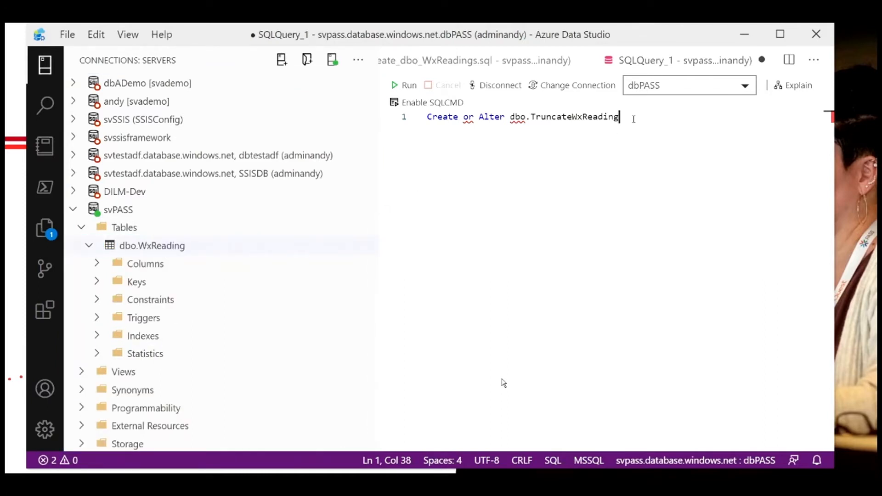
{"action": "key", "text": "Left"}
{"action": "key", "text": "Left"}
{"action": "key", "text": "Left"}
{"action": "key", "text": "Left"}
{"action": "key", "text": "Left"}
{"action": "key", "text": "Left"}
{"action": "key", "text": "Left"}
{"action": "key", "text": "Left"}
{"action": "key", "text": "Left"}
{"action": "key", "text": "Left"}
{"action": "key", "text": "Left"}
{"action": "key", "text": "Left"}
{"action": "key", "text": "Left"}
{"action": "key", "text": "Left"}
{"action": "key", "text": "Left"}
{"action": "key", "text": "Left"}
{"action": "key", "text": "Left"}
{"action": "key", "text": "Left"}
{"action": "key", "text": "Left"}
{"action": "key", "text": "Left"}
{"action": "key", "text": "Left"}
{"action": "type", "text": "Procedure"}
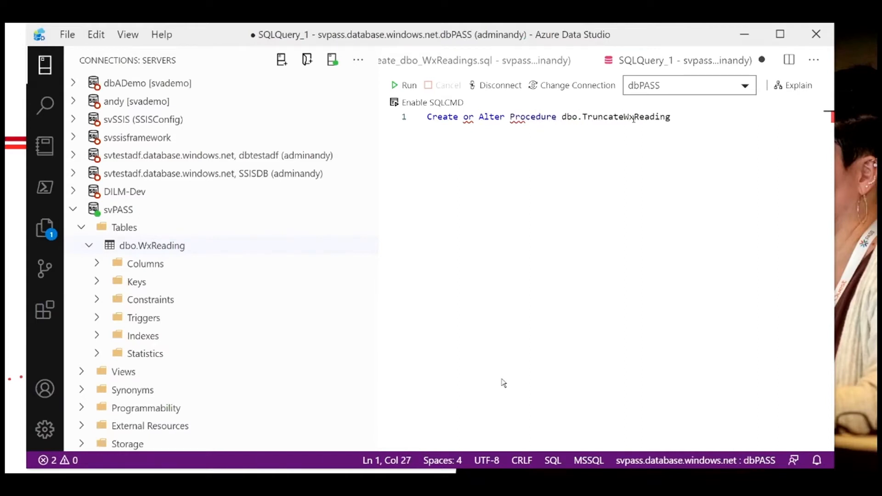
Step: Add an AS line below the procedure header followed by blank lines for the body
{"action": "key", "text": "End"}
{"action": "key", "text": "Return"}
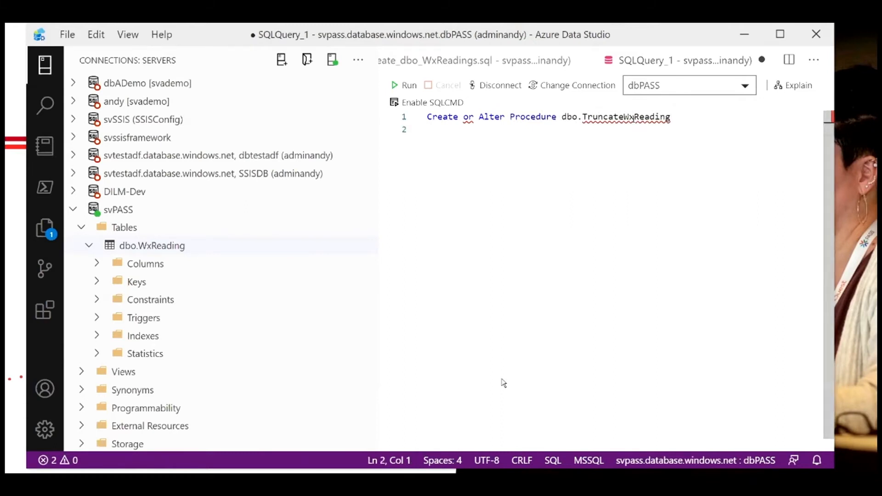
{"action": "type", "text": "As"}
{"action": "key", "text": "Return"}
{"action": "key", "text": "Return"}
{"action": "key", "text": "Return"}
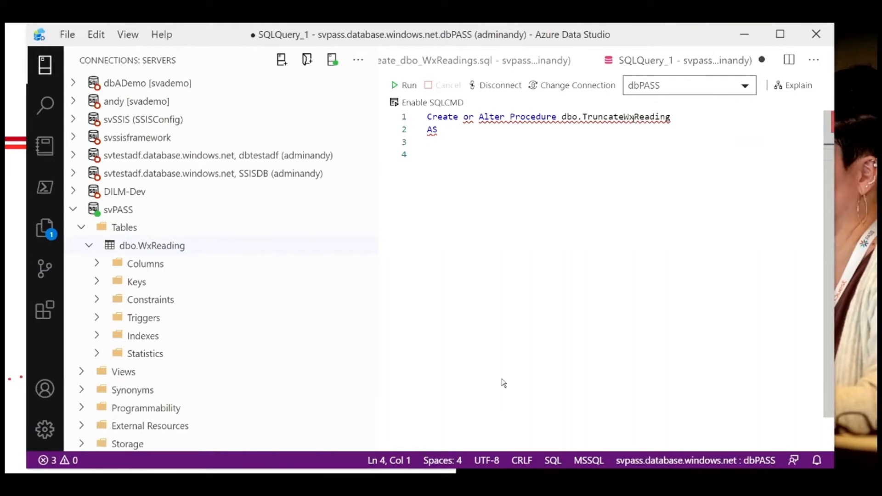
Step: Write the procedure body Truncate Table dbo.WxReading, followed by a go line
{"action": "type", "text": "Truncate Tab"}
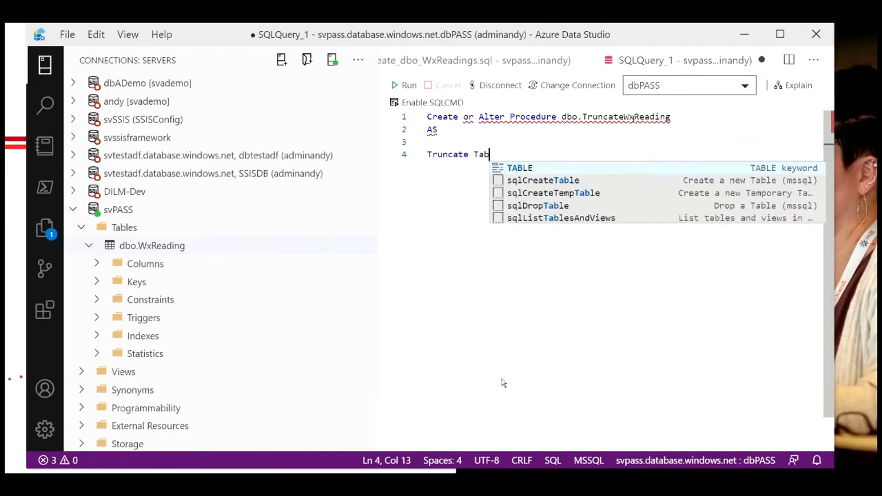
{"action": "type", "text": "le dbo.WxReading"}
{"action": "key", "text": "Return"}
{"action": "key", "text": "Return"}
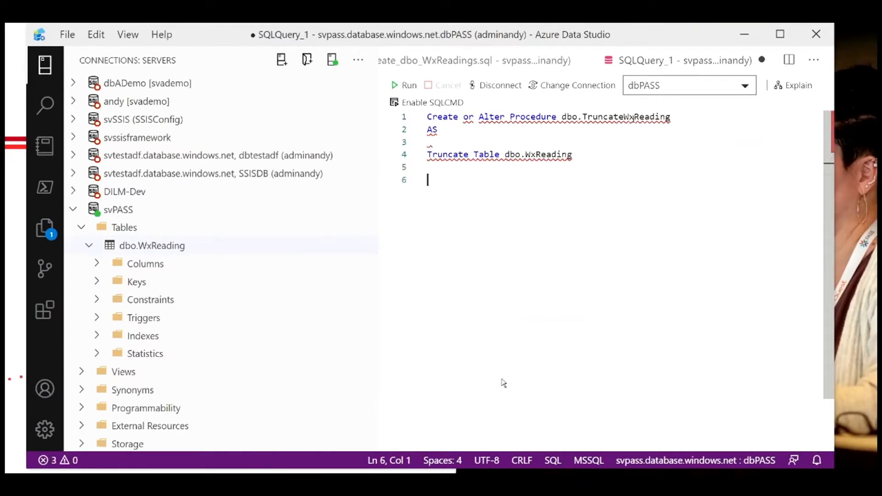
{"action": "type", "text": "go"}
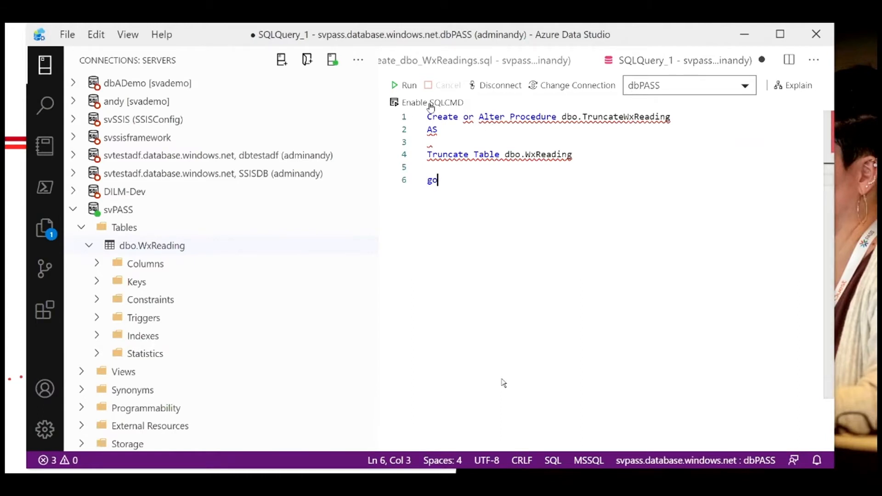
Step: Run the script to create the dbo.TruncateWxReading procedure
{"action": "left_click", "coordinate": [406, 85]}
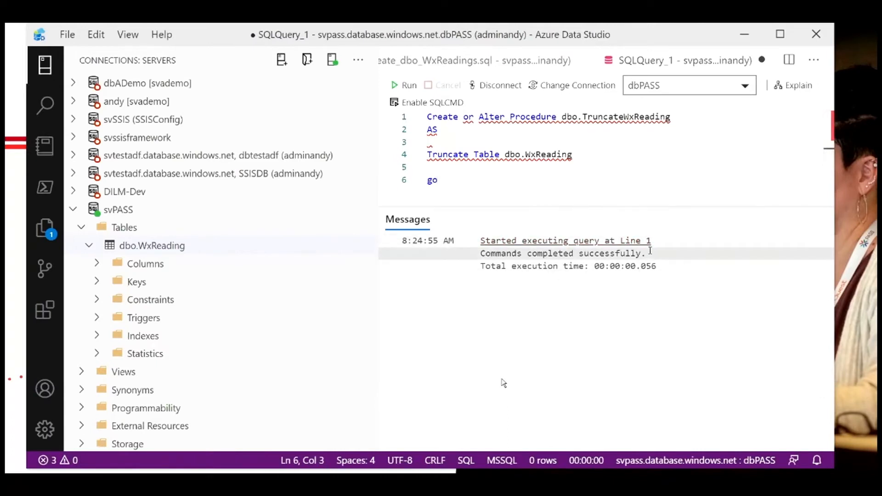
{"action": "left_click_drag", "start_coordinate": [650, 256], "coordinate": [483, 253]}
{"action": "left_click", "coordinate": [659, 257]}
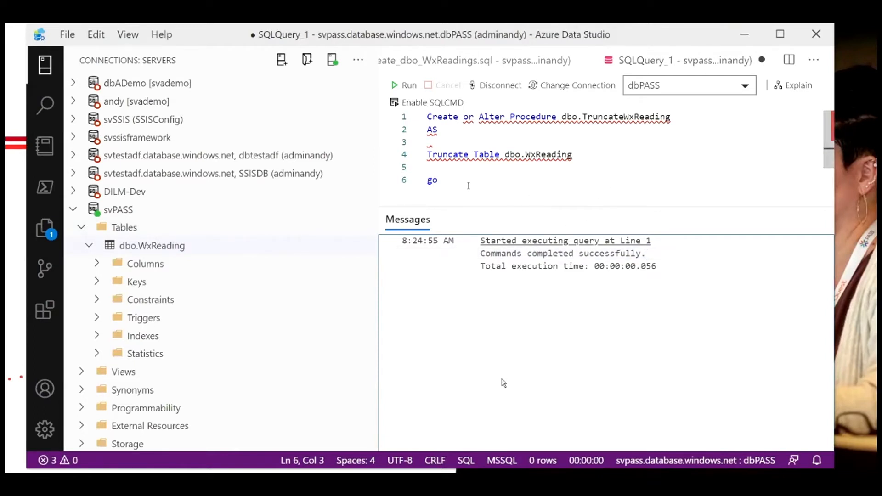
Step: Switch to the Data Factory and start a new linked service named svPass_LinkedService for the stored procedure activity
{"action": "key", "text": "alt+Tab"}
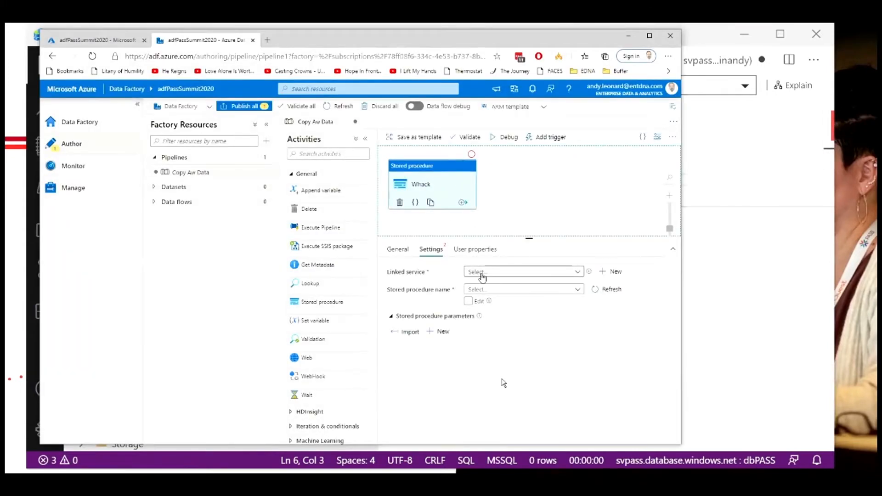
{"action": "left_click", "coordinate": [577, 272]}
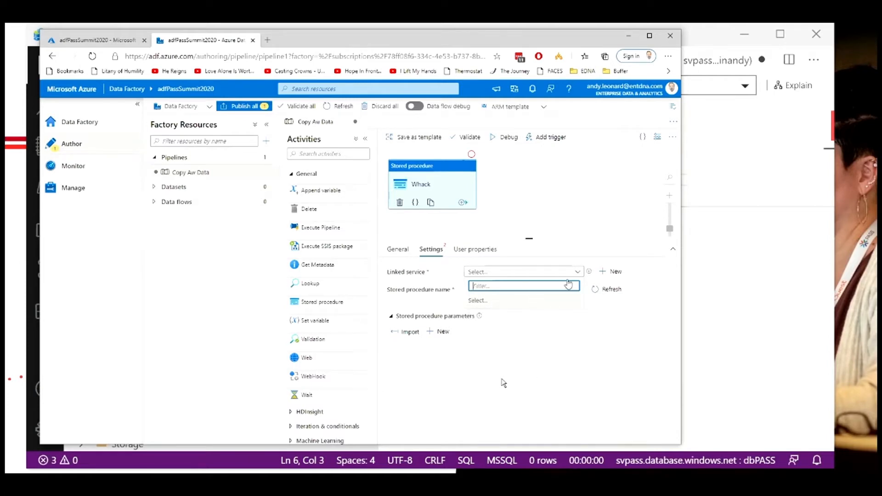
{"action": "left_click", "coordinate": [606, 272]}
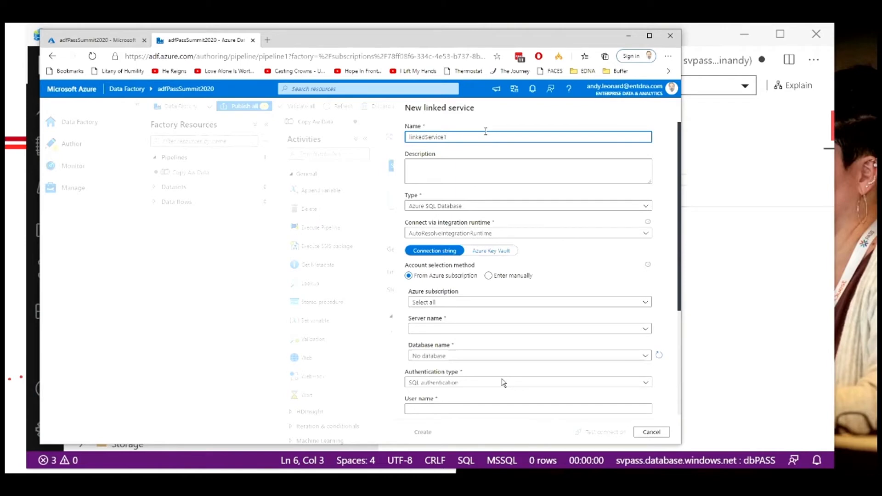
{"action": "key", "text": "ctrl+a"}
{"action": "type", "text": "sv"}
{"action": "left_click", "coordinate": [428, 173]}
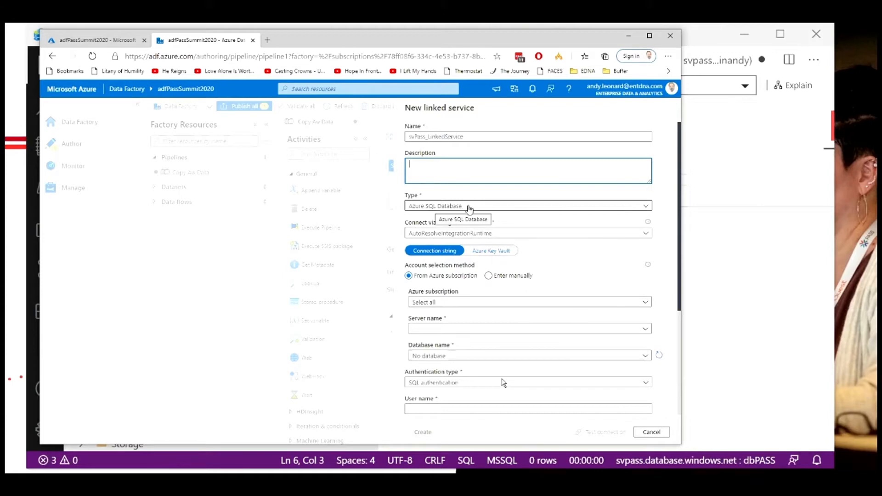
Step: Select the Enterprise Data & Analytics Azure subscription for the linked service
{"action": "scroll", "coordinate": [508, 222], "scroll_direction": "down", "scroll_amount": 1}
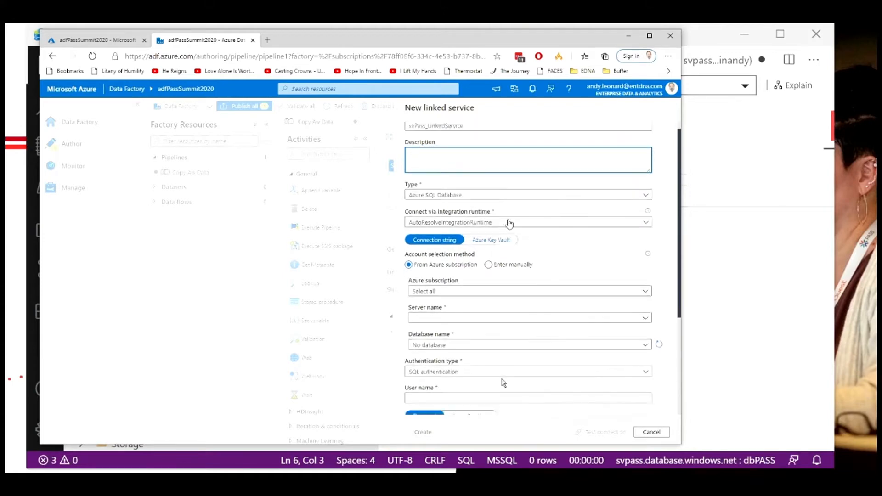
{"action": "scroll", "coordinate": [517, 234], "scroll_direction": "down", "scroll_amount": 3}
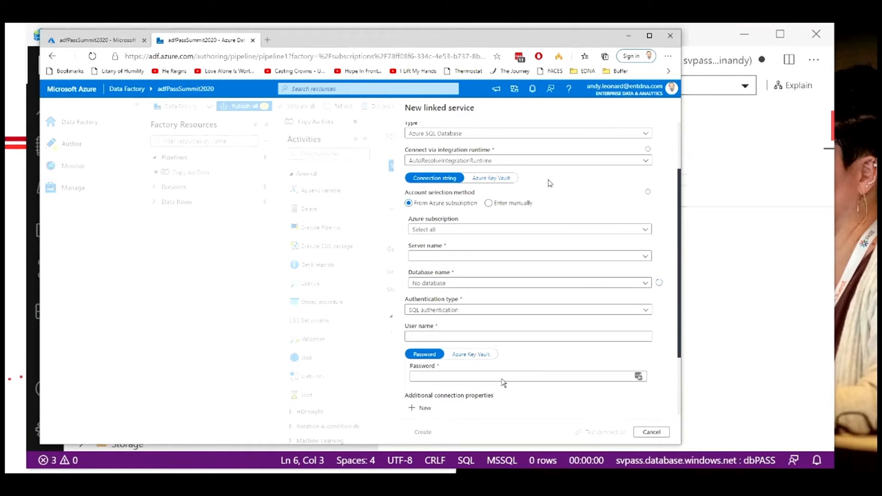
{"action": "scroll", "coordinate": [550, 183], "scroll_direction": "down", "scroll_amount": 1}
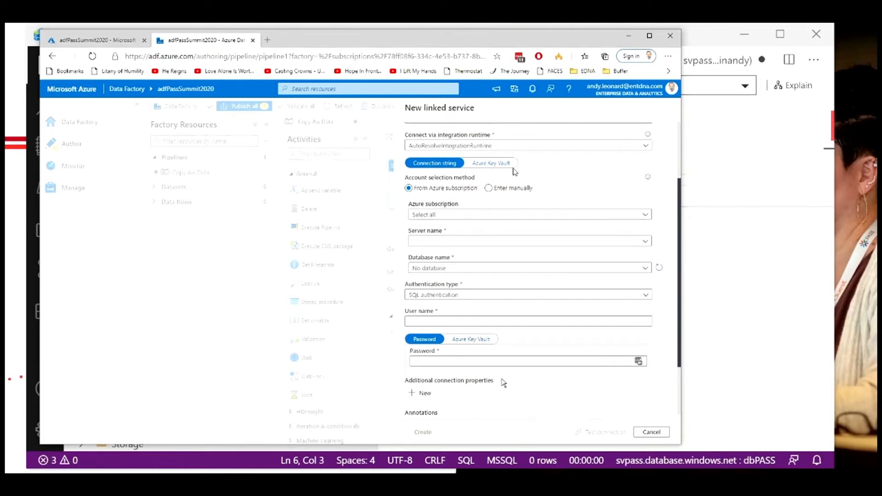
{"action": "scroll", "coordinate": [569, 173], "scroll_direction": "down", "scroll_amount": 2}
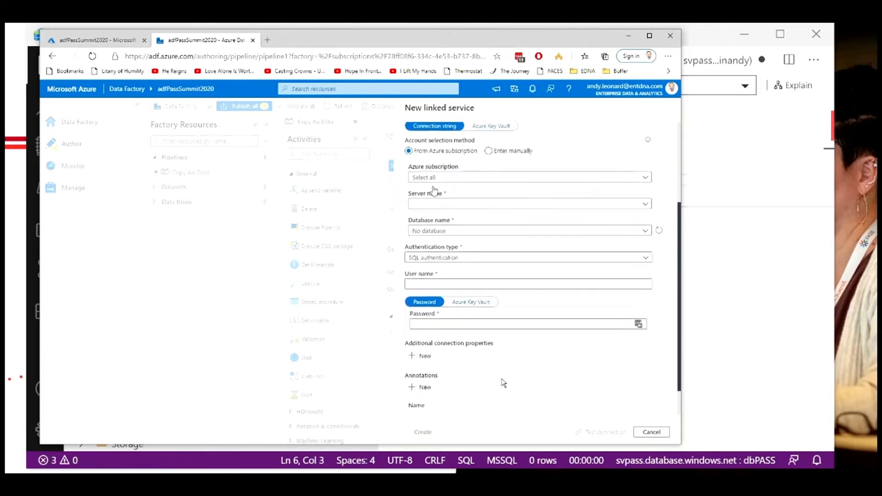
{"action": "left_click", "coordinate": [422, 176]}
{"action": "left_click", "coordinate": [427, 198]}
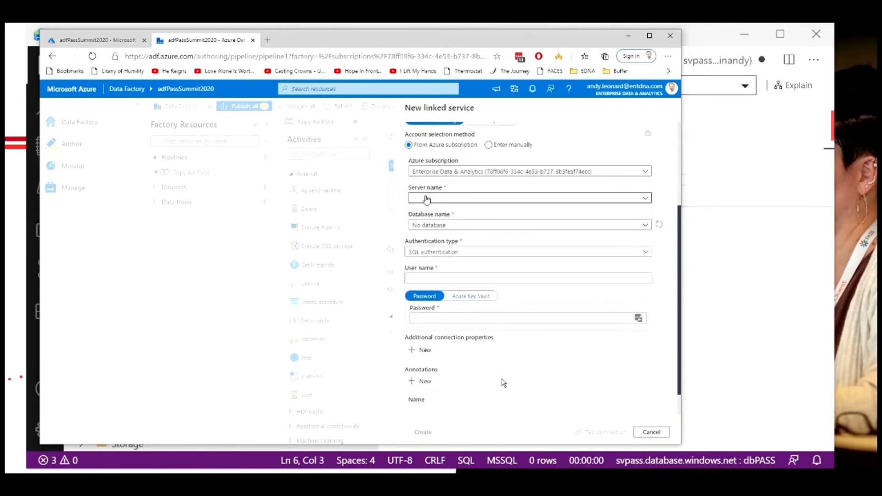
Step: Choose server svpass and database dbPASS for the linked service
{"action": "left_click", "coordinate": [455, 199]}
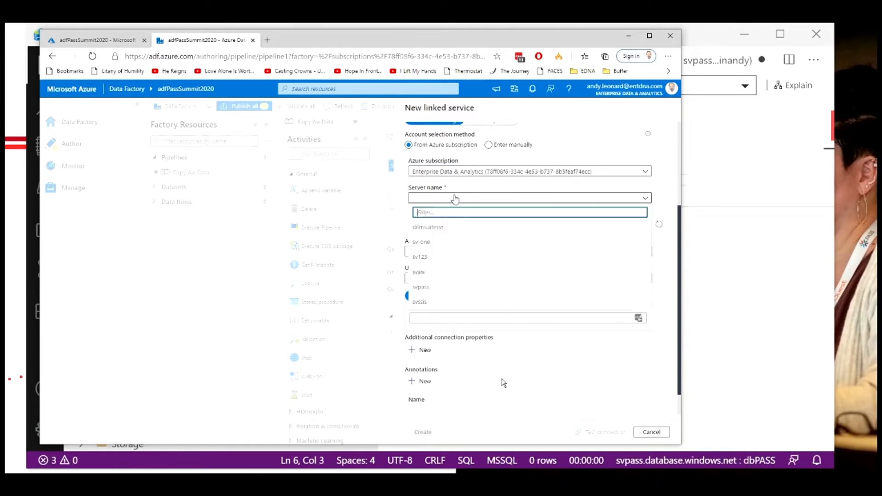
{"action": "left_click", "coordinate": [426, 286]}
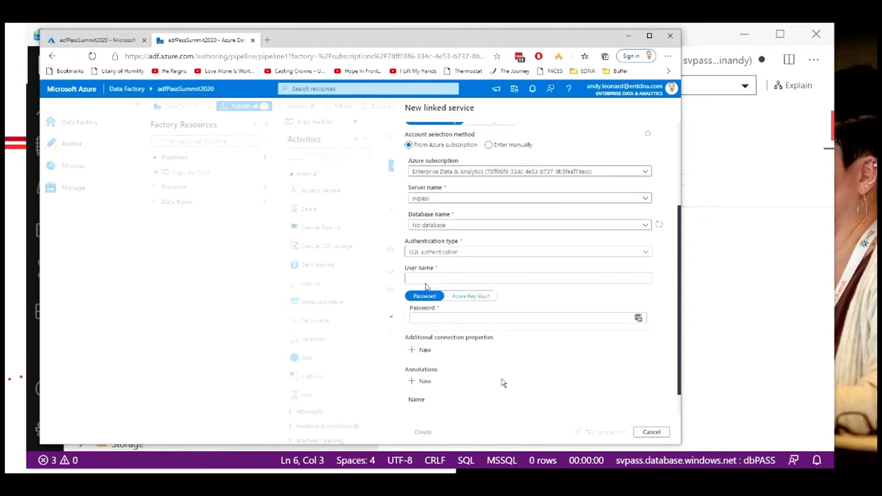
{"action": "left_click", "coordinate": [458, 225]}
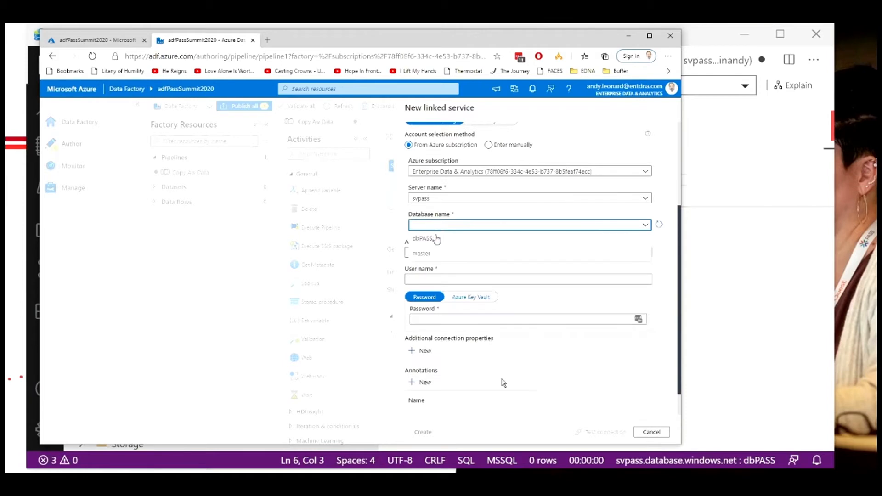
{"action": "left_click", "coordinate": [436, 238]}
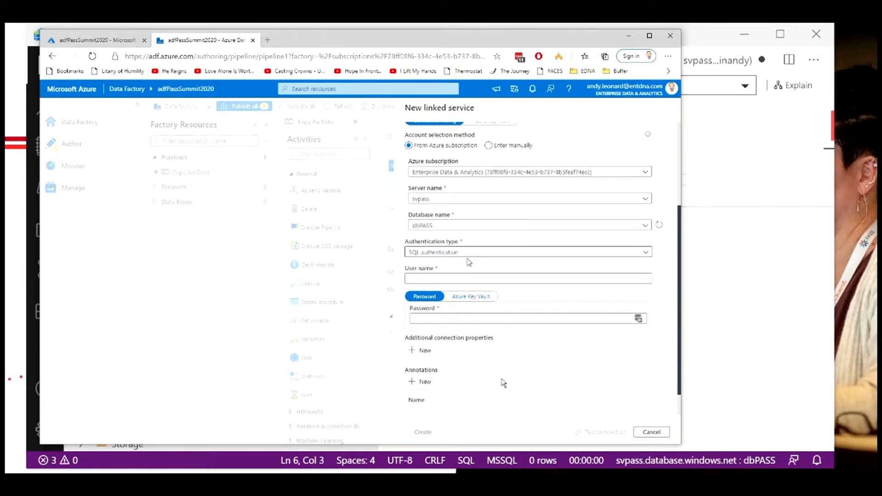
Step: Enter the SQL admin user name and type the account password for SQL authentication
{"action": "left_click", "coordinate": [455, 279]}
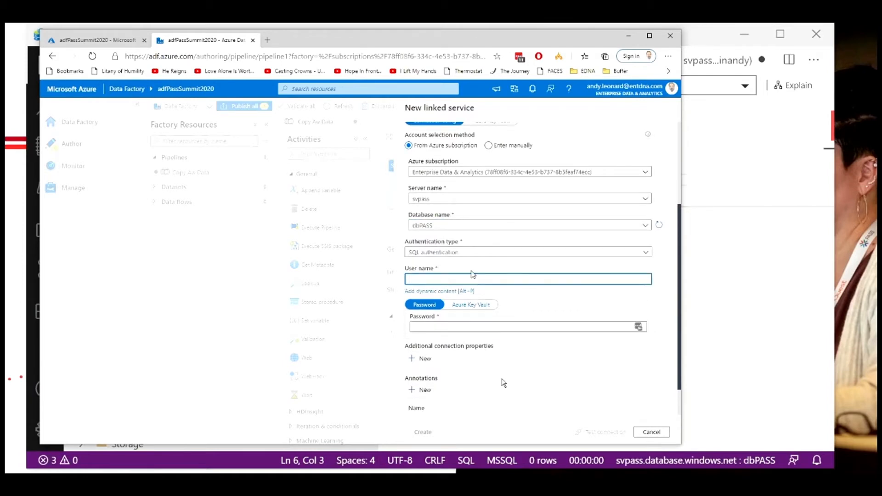
{"action": "type", "text": "adminandy"}
{"action": "scroll", "coordinate": [575, 294], "scroll_direction": "down", "scroll_amount": 1}
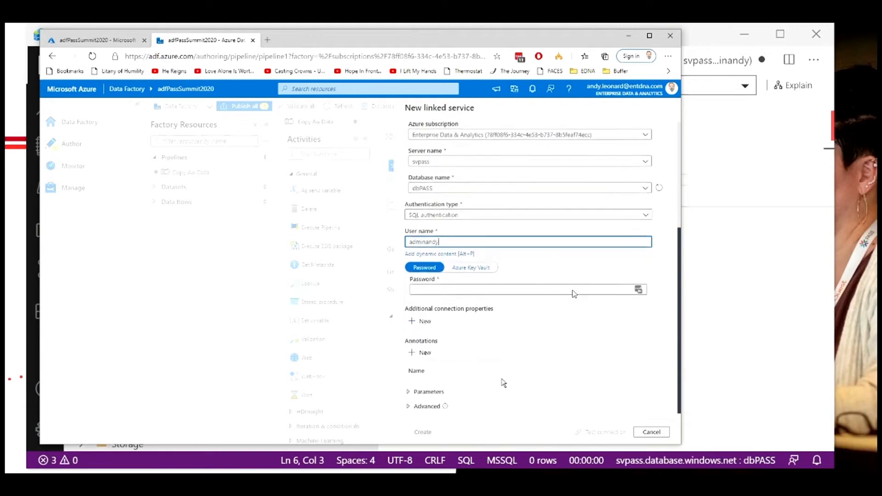
{"action": "left_click", "coordinate": [485, 288]}
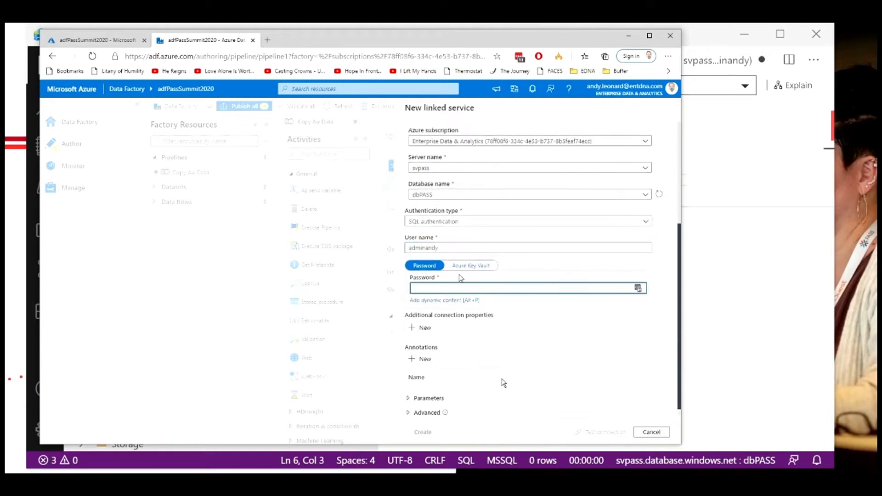
{"action": "type", "text": "•"}
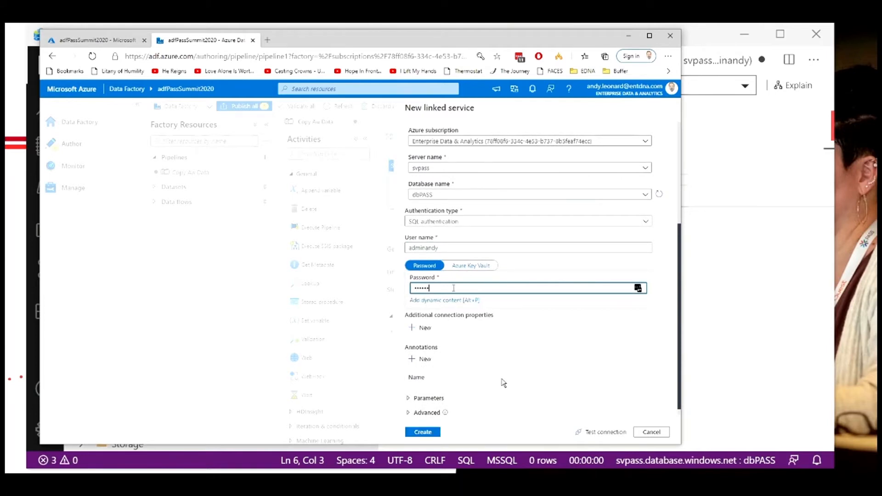
Step: Test the connection, dismiss the password manager prompt, and create the linked service
{"action": "scroll", "coordinate": [455, 267], "scroll_direction": "down", "scroll_amount": 1}
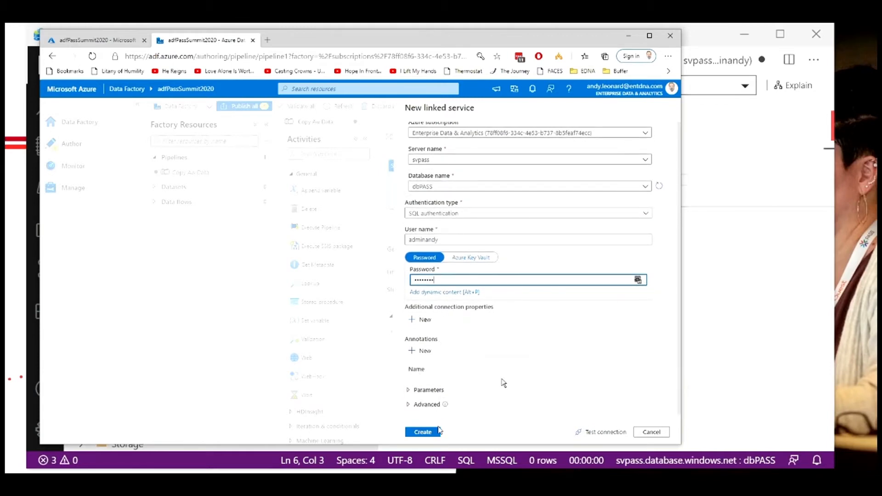
{"action": "left_click", "coordinate": [600, 437]}
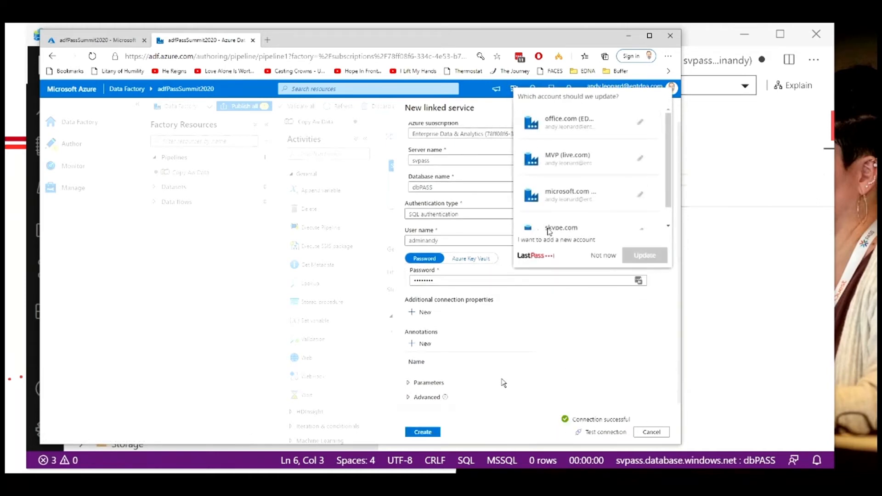
{"action": "left_click", "coordinate": [605, 257]}
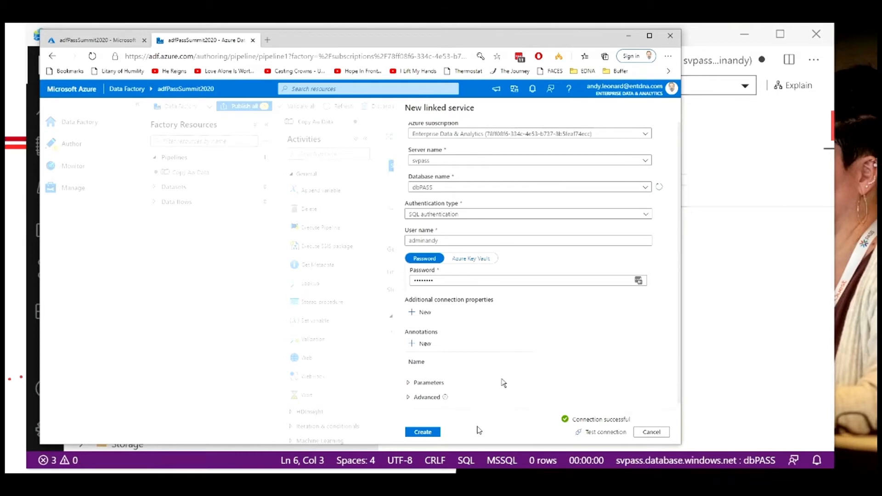
{"action": "left_click", "coordinate": [430, 432]}
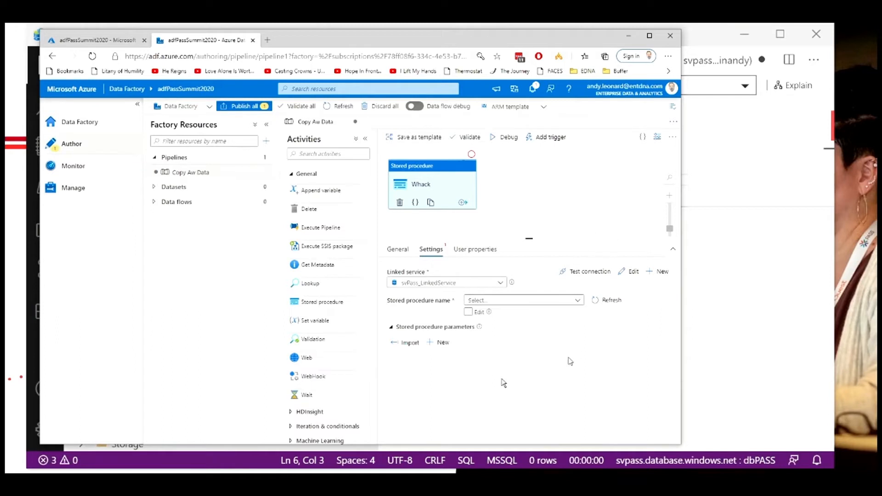
Step: Set the activity's stored procedure name to [dbo].[TruncateWxReading]
{"action": "left_click", "coordinate": [478, 313]}
{"action": "left_click", "coordinate": [479, 313]}
{"action": "left_click", "coordinate": [577, 301]}
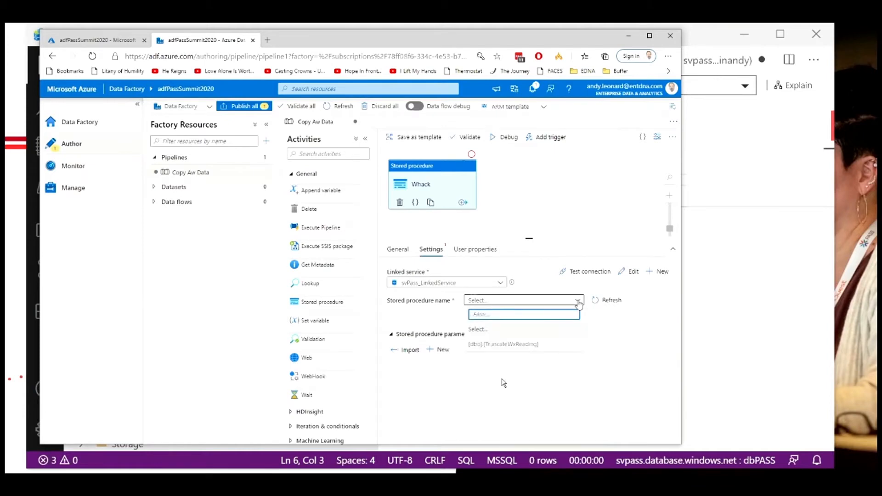
{"action": "left_click", "coordinate": [485, 344]}
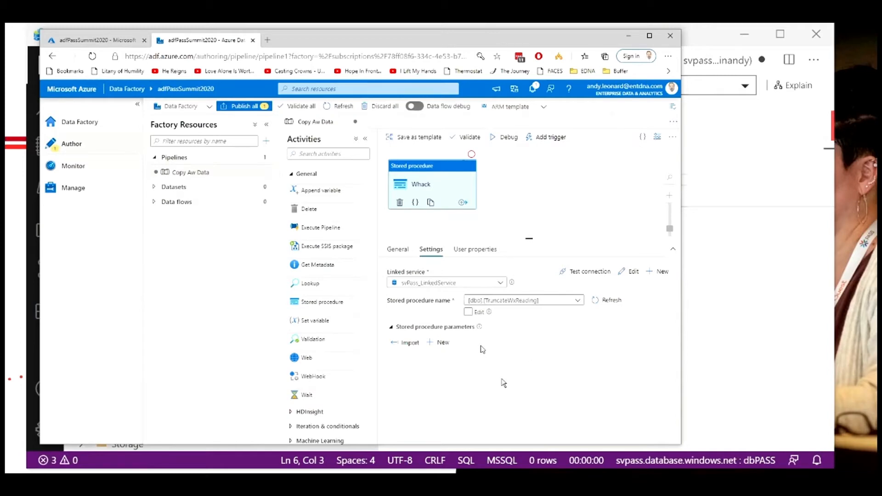
Step: Test the linked service connection from the activity settings and deselect the activity
{"action": "mouse_move", "coordinate": [481, 328]}
{"action": "mouse_move", "coordinate": [490, 313]}
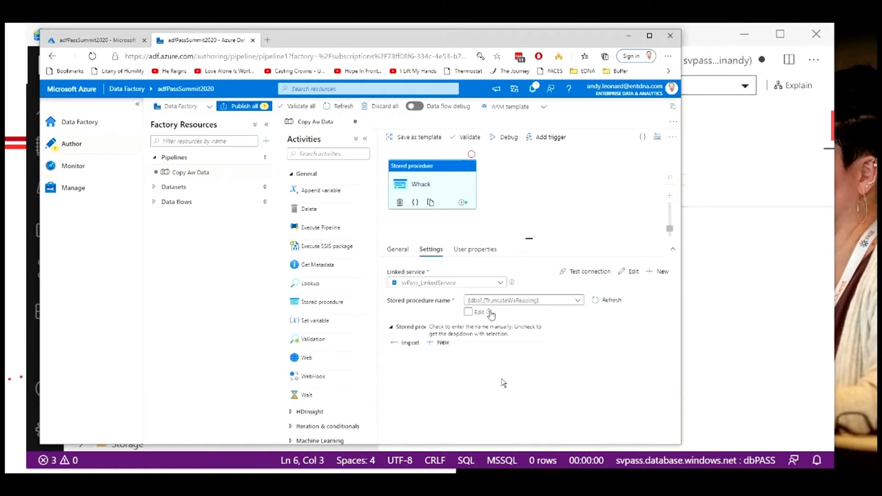
{"action": "mouse_move", "coordinate": [513, 287]}
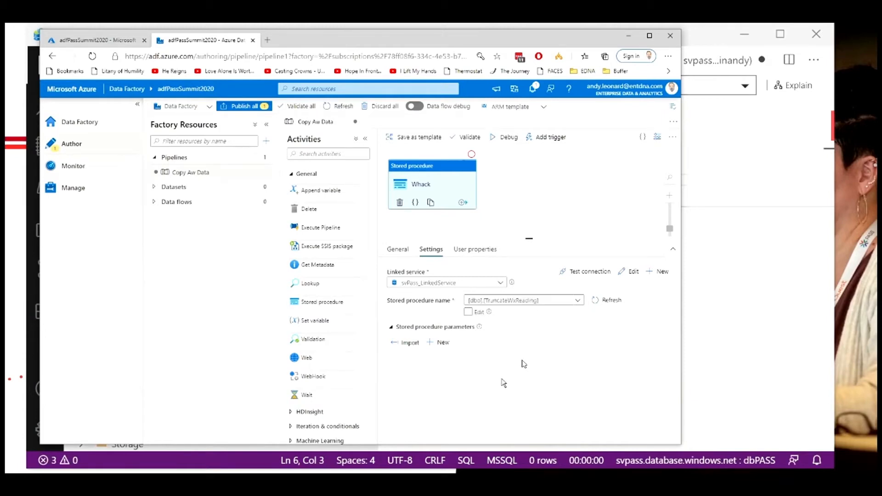
{"action": "left_click", "coordinate": [578, 273]}
{"action": "left_click", "coordinate": [468, 312]}
{"action": "left_click", "coordinate": [467, 311]}
{"action": "mouse_move", "coordinate": [488, 313]}
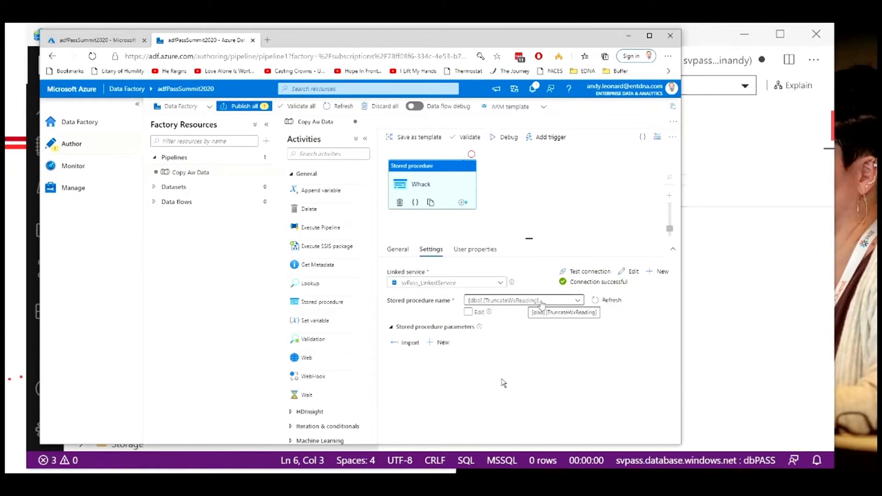
{"action": "left_click", "coordinate": [469, 313]}
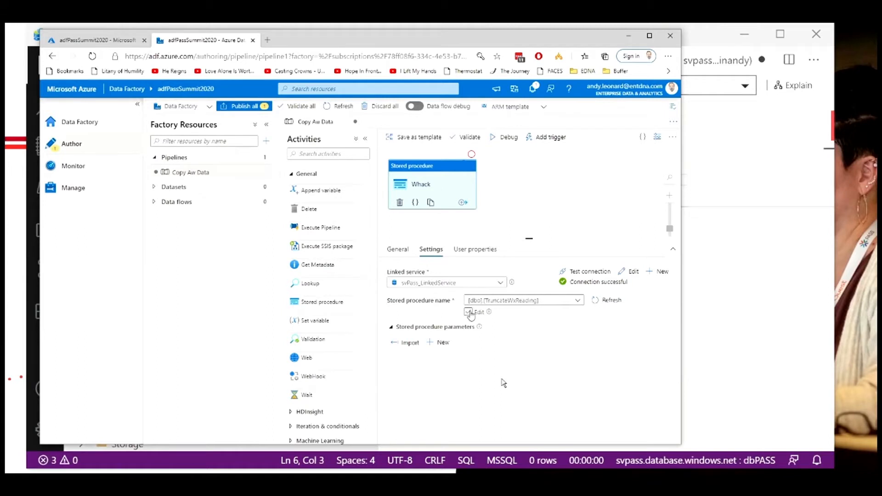
{"action": "left_click", "coordinate": [469, 313]}
{"action": "left_click", "coordinate": [506, 180]}
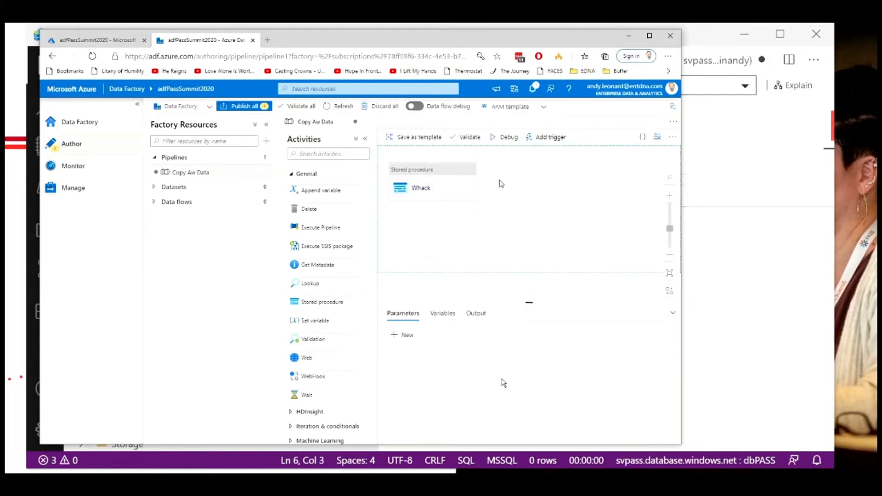
Step: Switch back to Azure Data Studio and open a new query against dbPASS
{"action": "key", "text": "alt+Tab"}
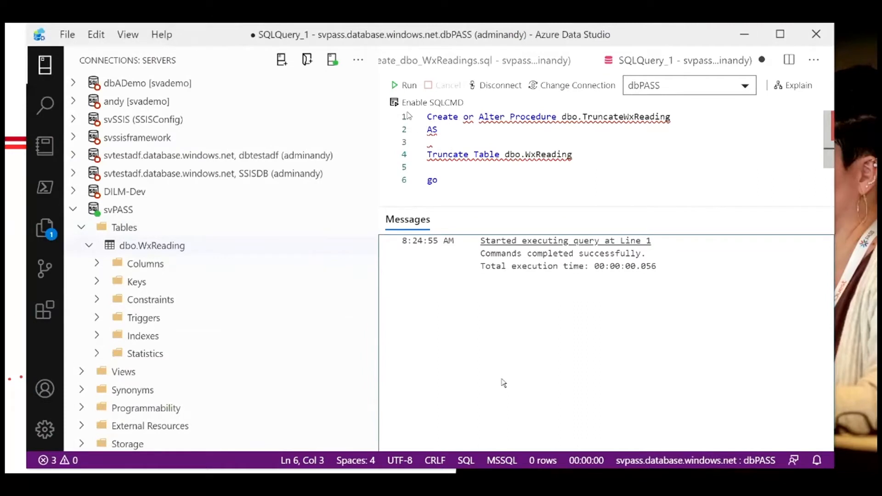
{"action": "left_click", "coordinate": [327, 64]}
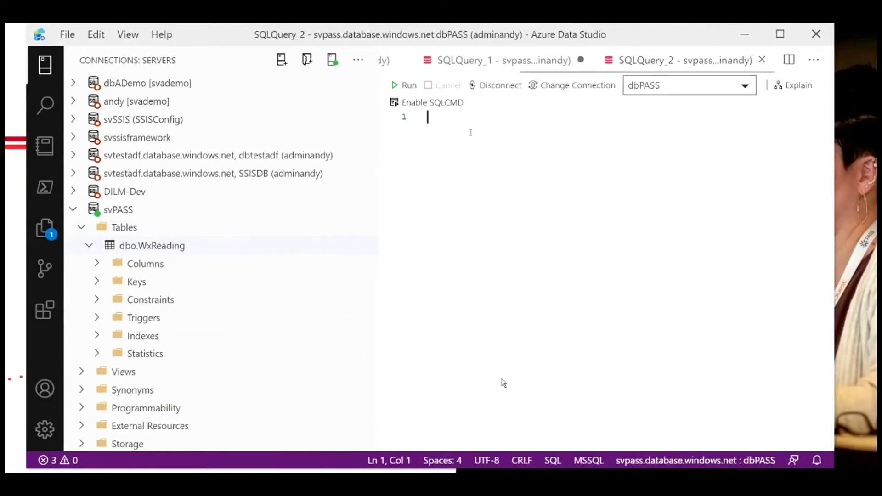
Step: Write and run a query counting the records in dbo.WxReading as RecordCount
{"action": "type", "text": "Sele"}
{"action": "type", "text": "ct"}
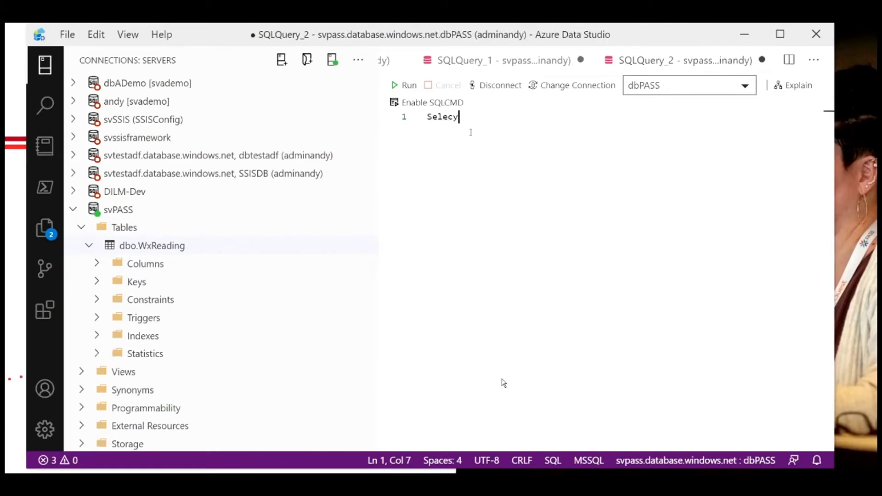
{"action": "key", "text": "BackSpace"}
{"action": "type", "text": "t Count"}
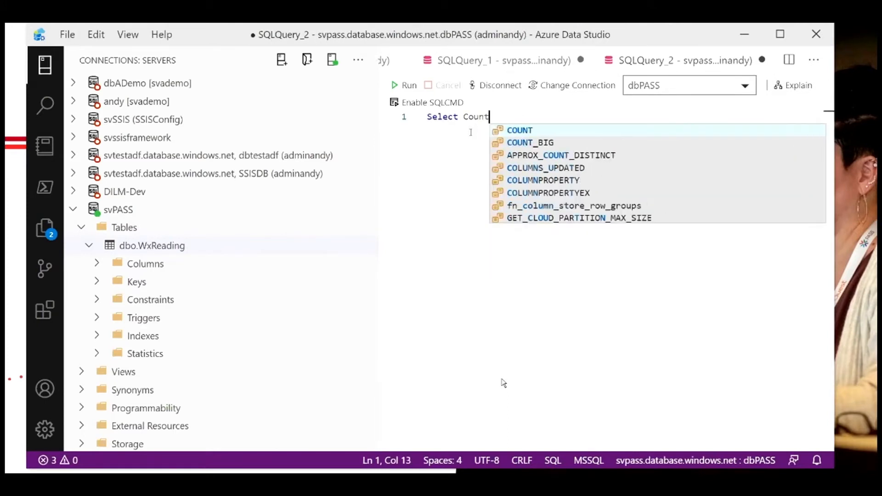
{"action": "type", "text": "(*) As Rec"}
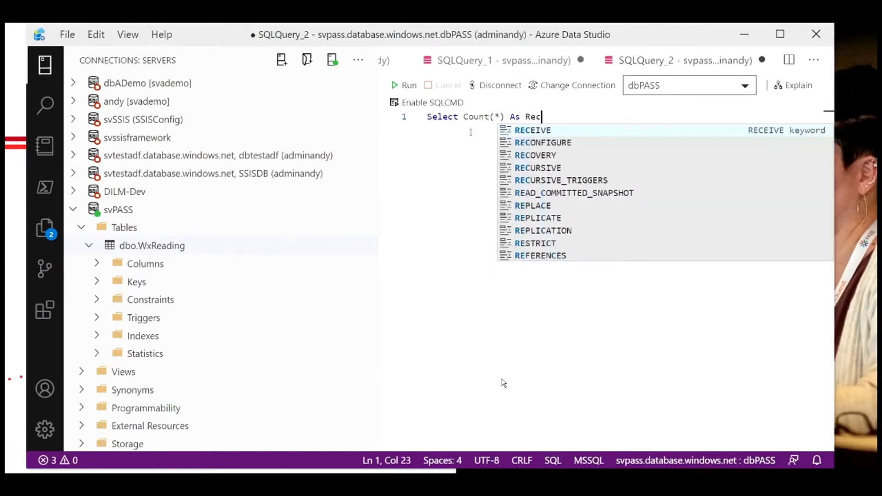
{"action": "type", "text": "ordCount"}
{"action": "key", "text": "Return"}
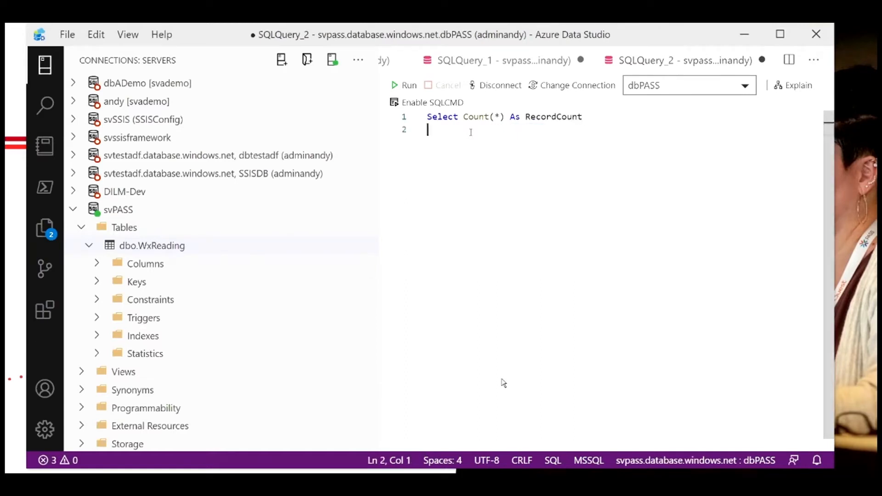
{"action": "type", "text": "From d"}
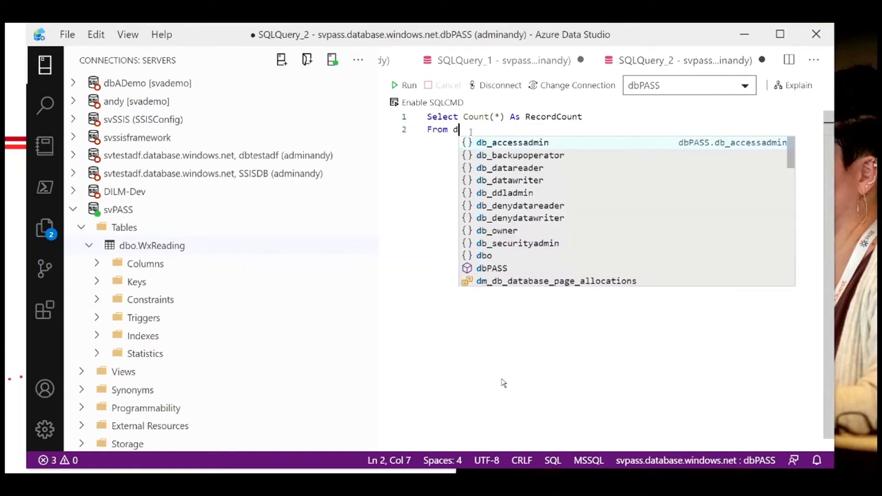
{"action": "type", "text": "bo.WxReading"}
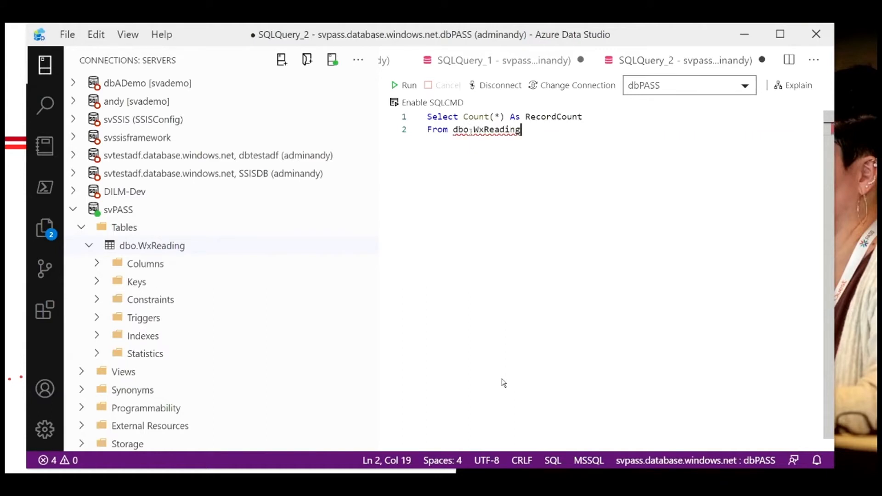
{"action": "key", "text": "F5"}
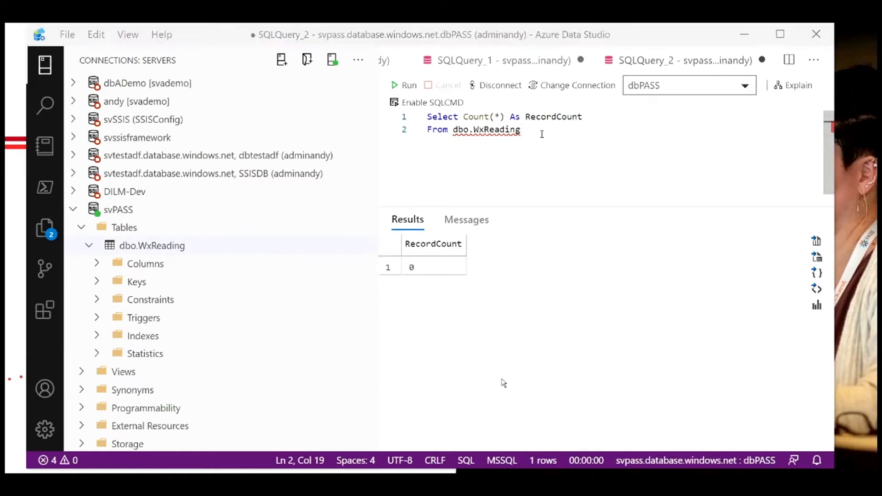
Step: Switch back to the Data Factory pipeline and start a debug run of it
{"action": "key", "text": "alt+Tab"}
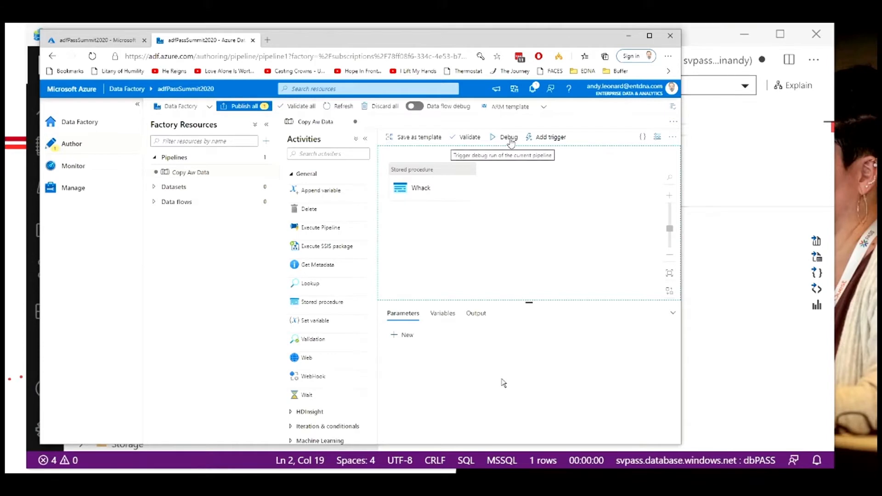
{"action": "left_click", "coordinate": [510, 140]}
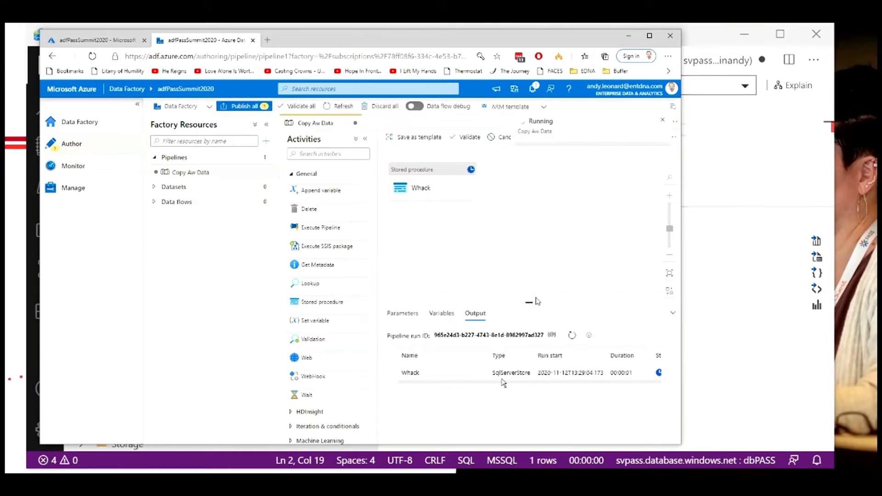
{"action": "left_click_drag", "start_coordinate": [529, 304], "coordinate": [518, 219]}
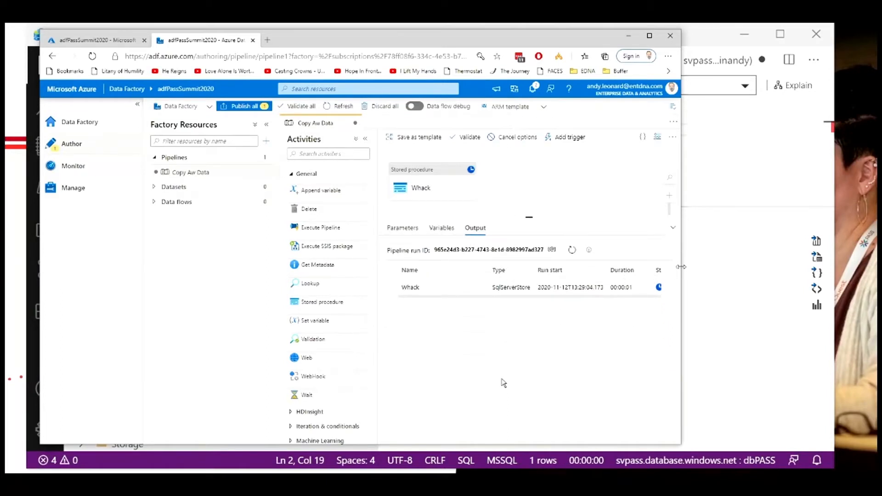
{"action": "left_click_drag", "start_coordinate": [681, 267], "coordinate": [708, 266]}
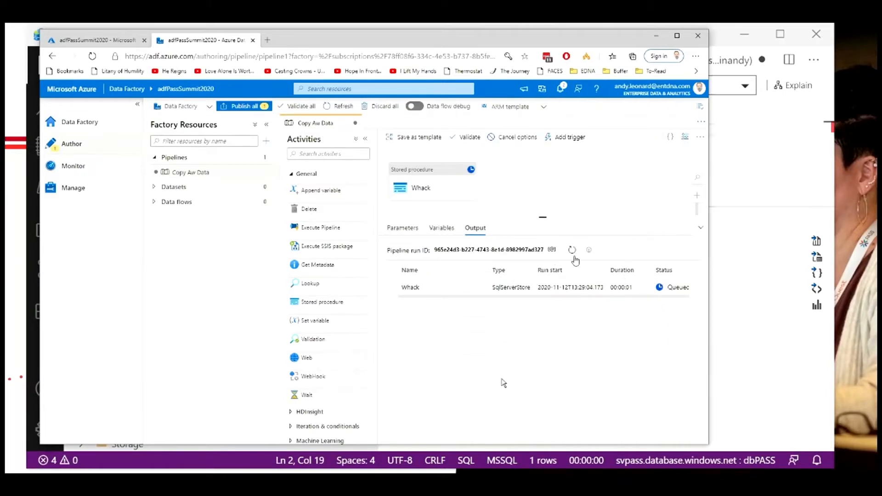
{"action": "mouse_move", "coordinate": [592, 254]}
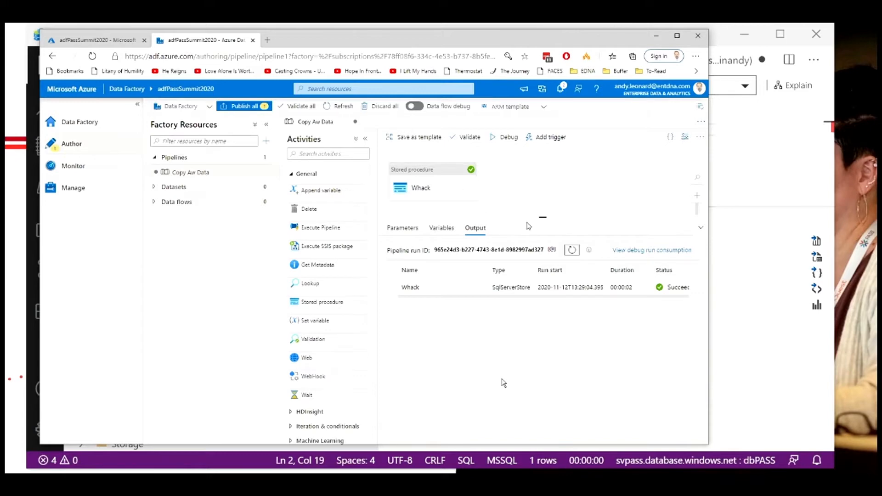
{"action": "left_click_drag", "start_coordinate": [543, 217], "coordinate": [542, 245]}
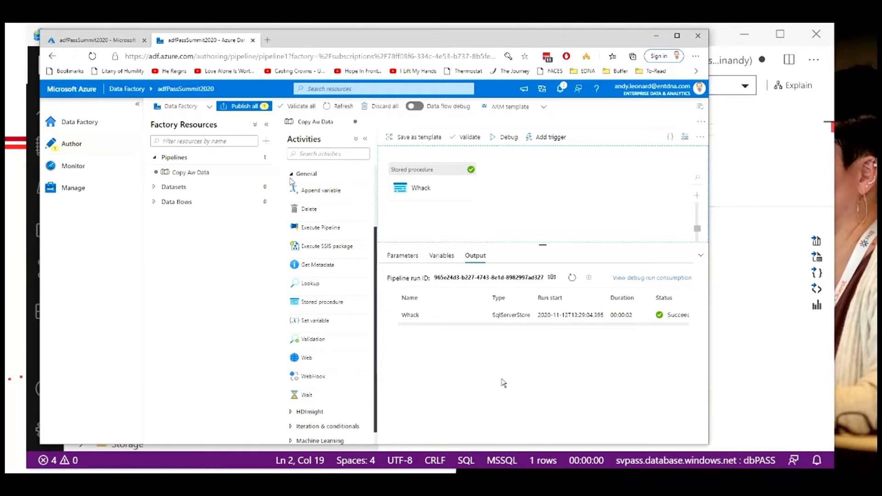
Step: Add a Copy data activity from Move & transform to the pipeline canvas
{"action": "left_click", "coordinate": [291, 174]}
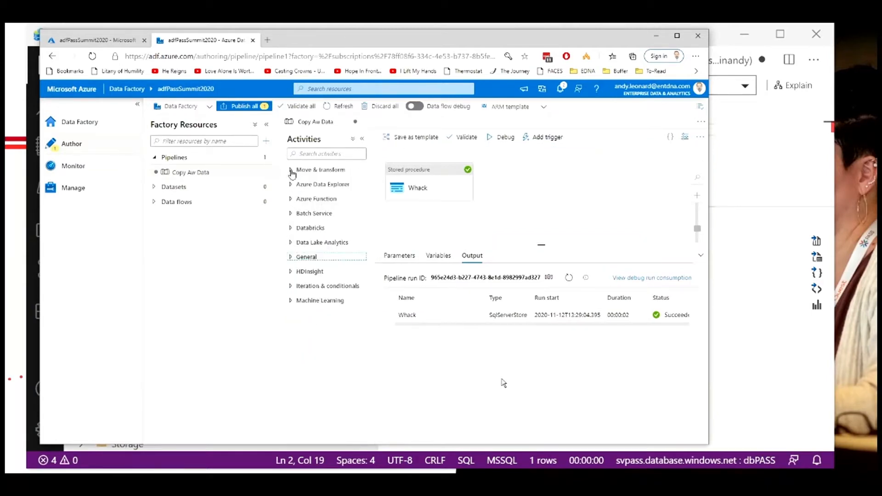
{"action": "left_click", "coordinate": [292, 174]}
{"action": "left_click_drag", "start_coordinate": [315, 188], "coordinate": [556, 186]}
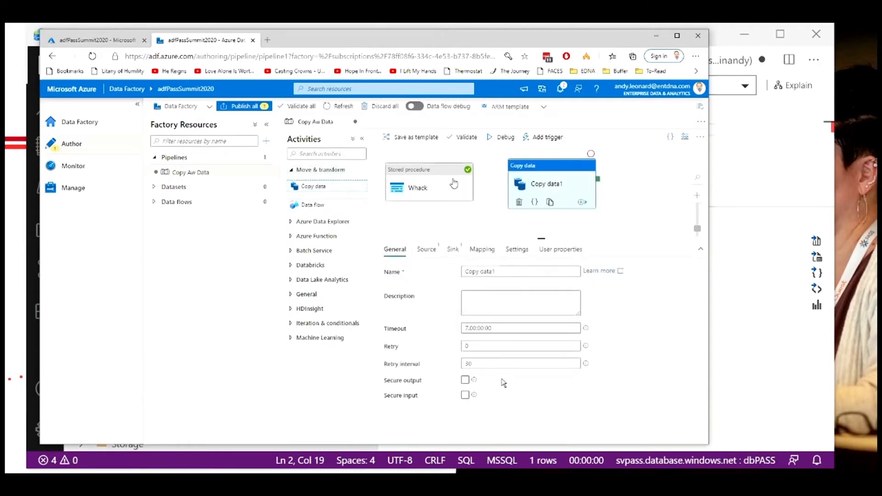
Step: Connect the stored procedure activity's success output to the Copy data activity
{"action": "left_click", "coordinate": [454, 184]}
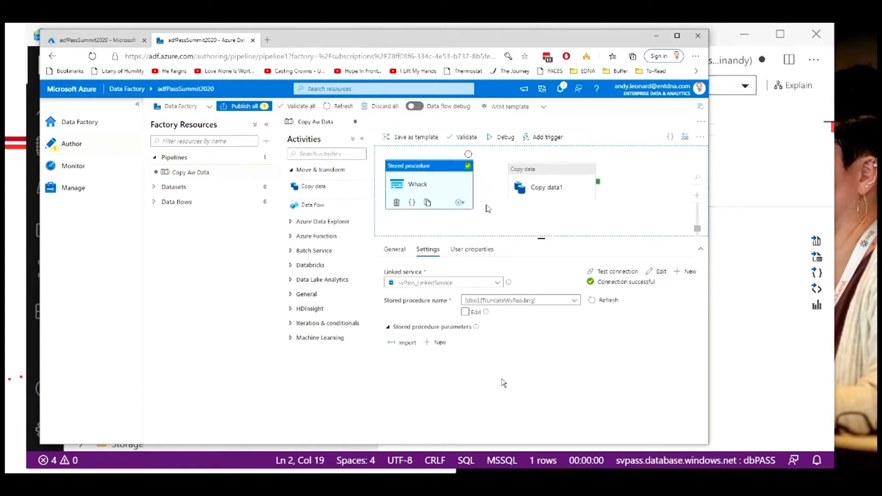
{"action": "left_click", "coordinate": [458, 204]}
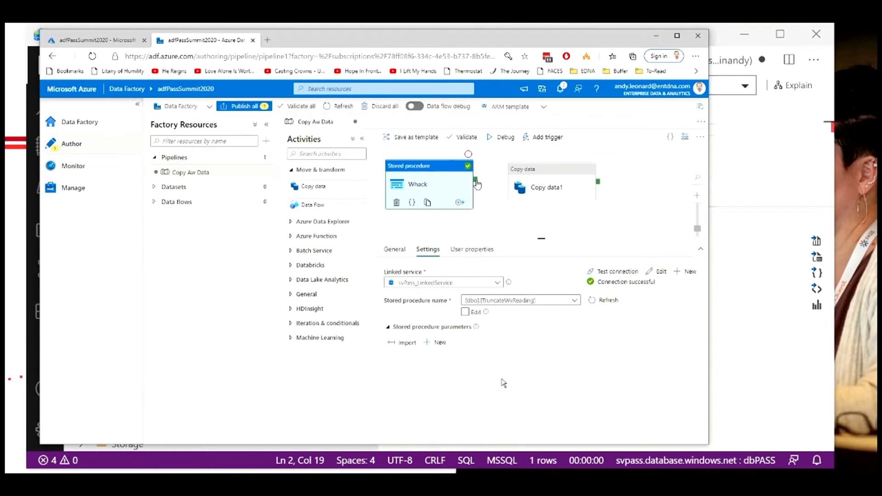
{"action": "left_click_drag", "start_coordinate": [475, 180], "coordinate": [517, 193]}
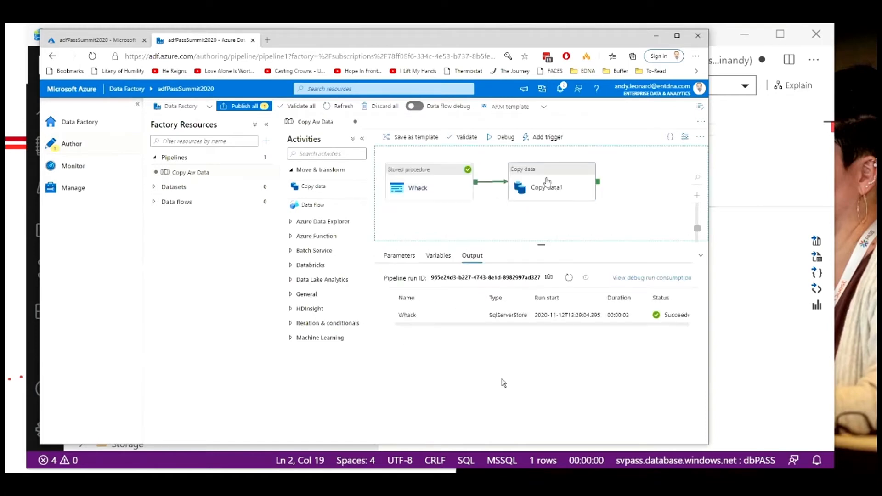
Step: Rename the Copy data activity to Copy AndyWeather Data
{"action": "left_click", "coordinate": [551, 188]}
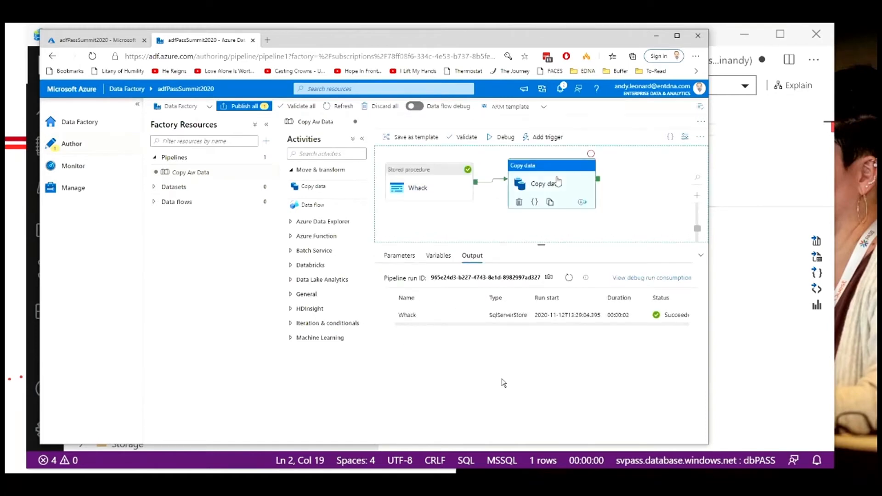
{"action": "left_click", "coordinate": [519, 273]}
{"action": "key", "text": "BackSpace"}
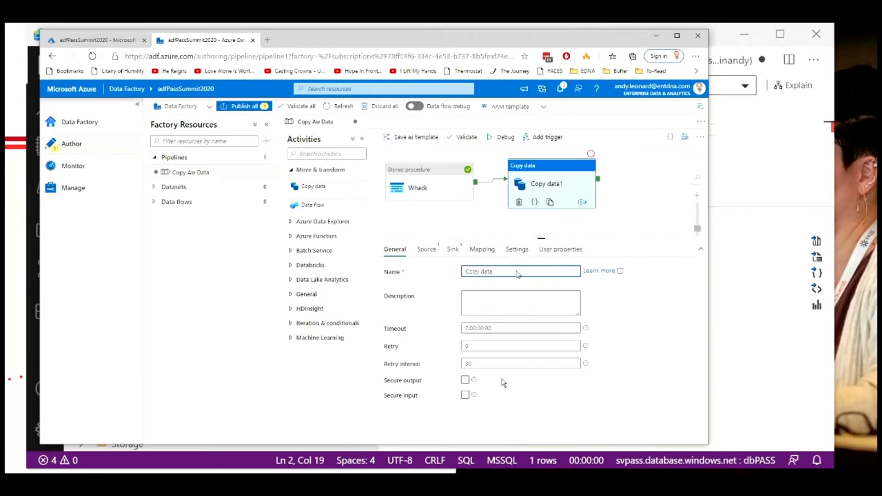
{"action": "key", "text": "BackSpace"}
{"action": "key", "text": "BackSpace"}
{"action": "type", "text": "And"}
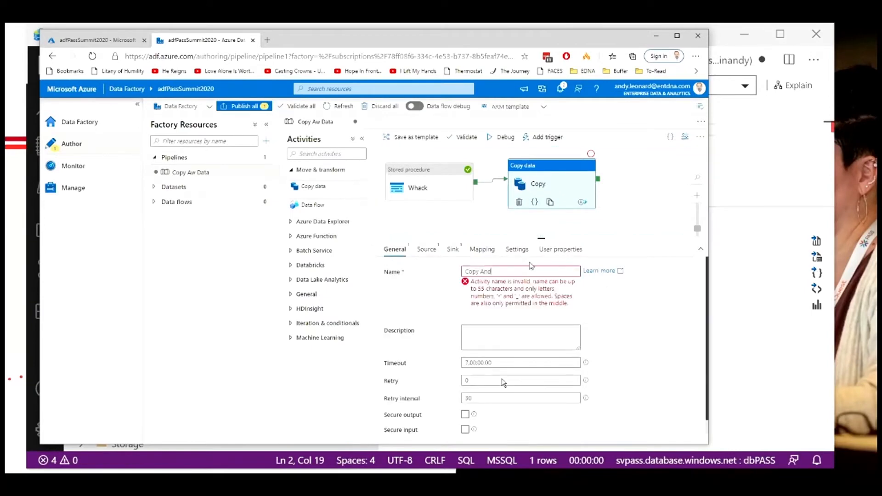
{"action": "type", "text": "yWeather Data"}
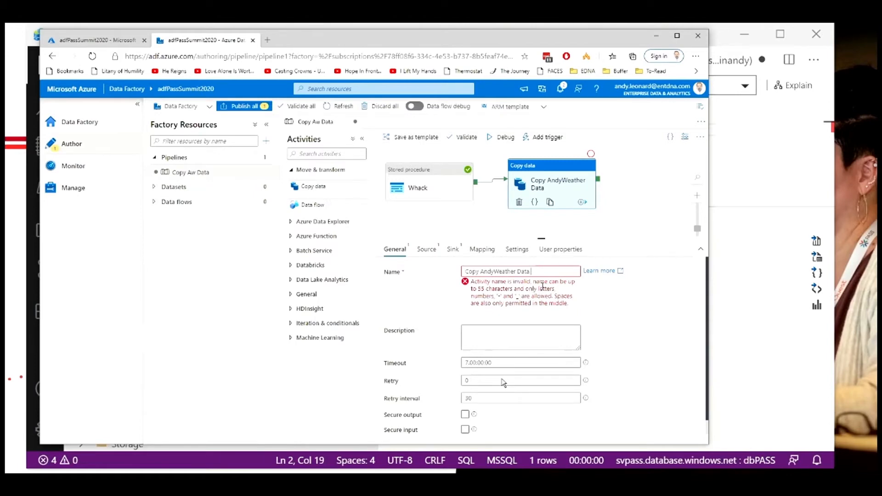
{"action": "key", "text": "BackSpace"}
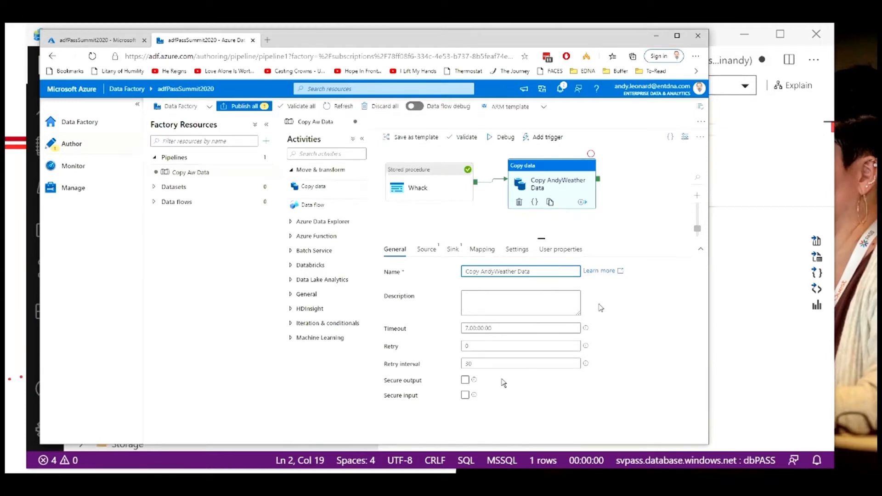
{"action": "left_click", "coordinate": [548, 301]}
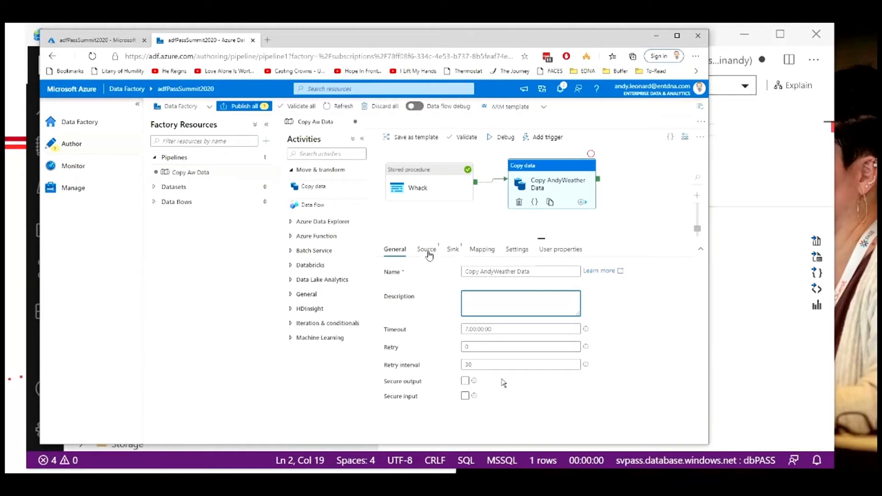
Step: Create a new source dataset for the Copy data activity, choosing the Azure Blob Storage data store
{"action": "left_click", "coordinate": [428, 252]}
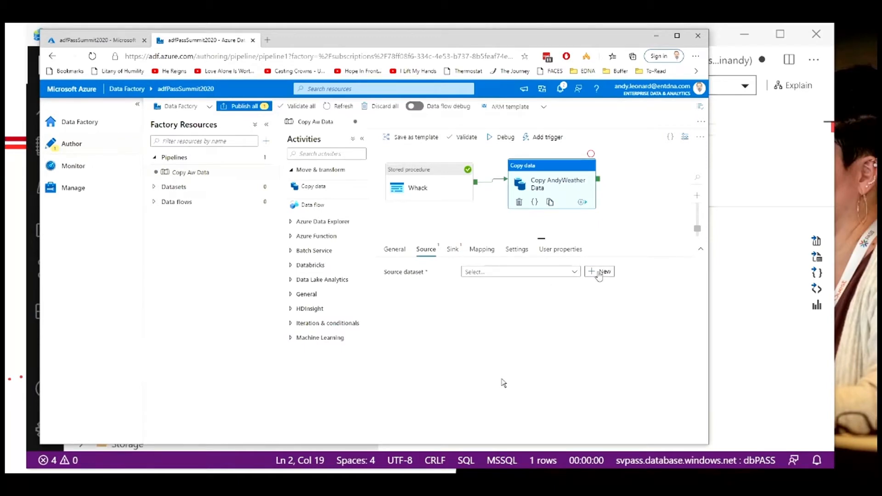
{"action": "left_click", "coordinate": [600, 272]}
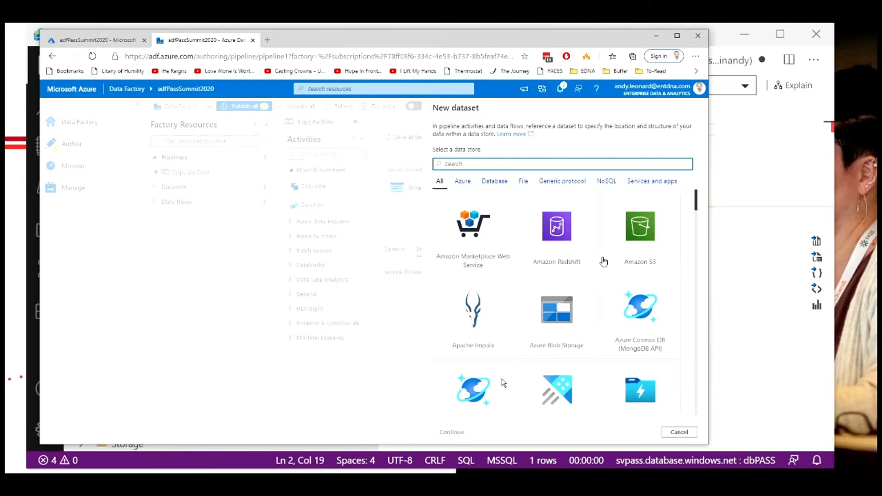
{"action": "scroll", "coordinate": [602, 257], "scroll_direction": "down", "scroll_amount": 2}
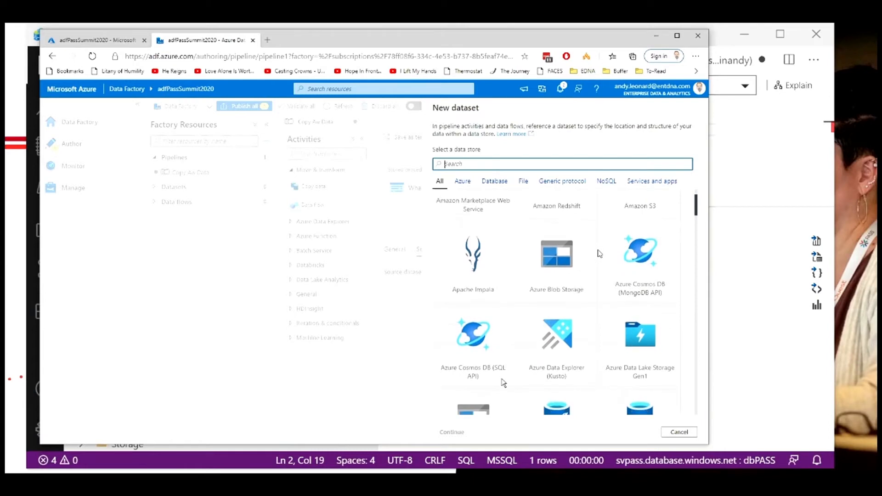
{"action": "scroll", "coordinate": [599, 253], "scroll_direction": "down", "scroll_amount": 4}
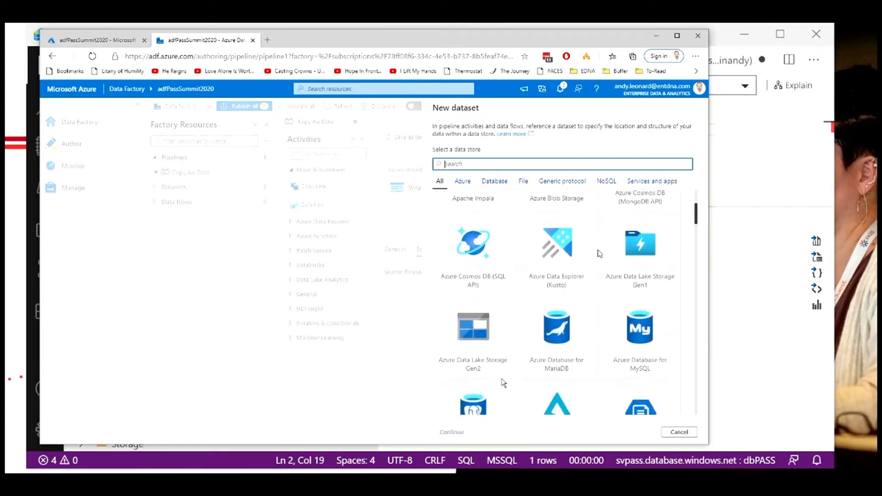
{"action": "scroll", "coordinate": [600, 258], "scroll_direction": "down", "scroll_amount": 5}
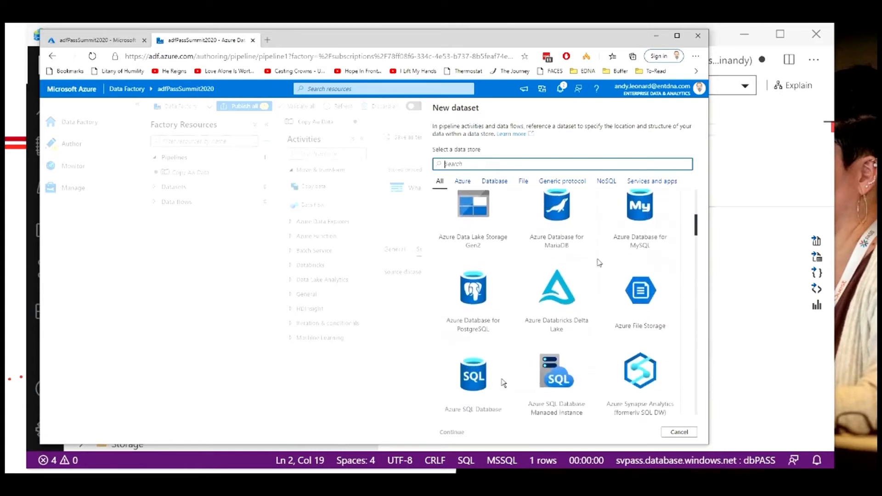
{"action": "scroll", "coordinate": [600, 263], "scroll_direction": "down", "scroll_amount": 4}
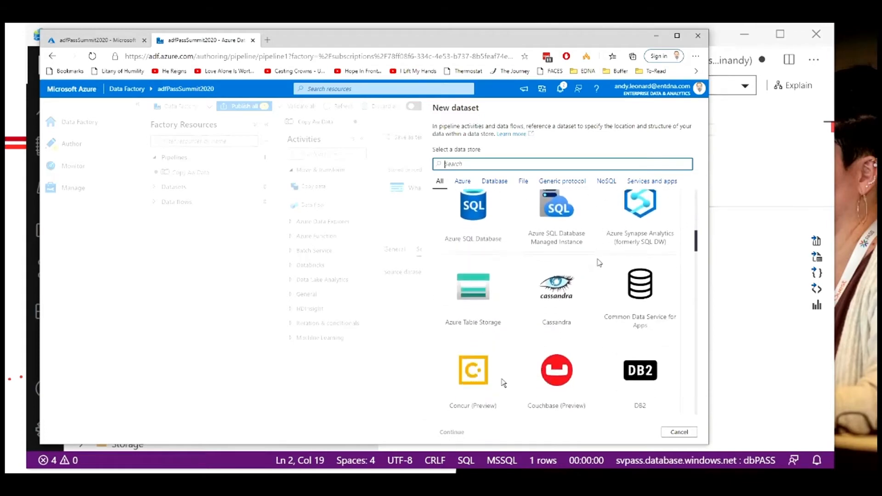
{"action": "scroll", "coordinate": [599, 263], "scroll_direction": "down", "scroll_amount": 1}
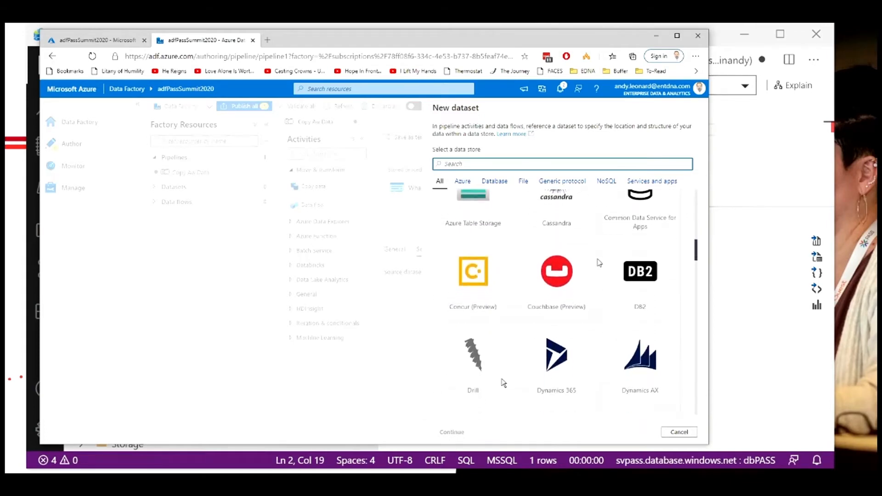
{"action": "scroll", "coordinate": [599, 263], "scroll_direction": "down", "scroll_amount": 6}
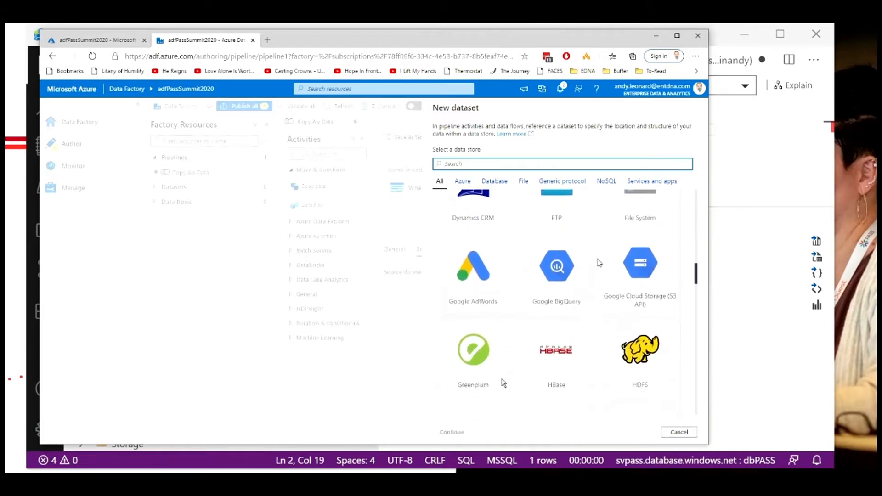
{"action": "scroll", "coordinate": [600, 263], "scroll_direction": "down", "scroll_amount": 1}
{"action": "scroll", "coordinate": [600, 263], "scroll_direction": "down", "scroll_amount": 7}
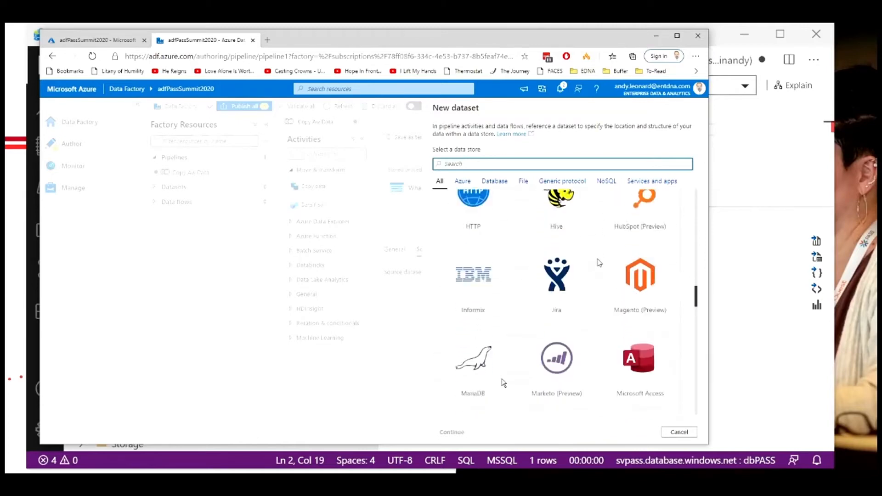
{"action": "scroll", "coordinate": [600, 263], "scroll_direction": "up", "scroll_amount": 1}
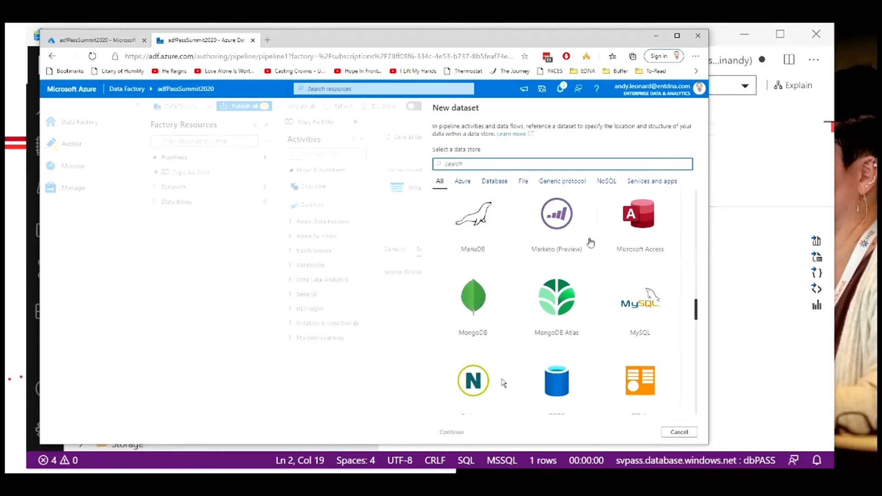
{"action": "scroll", "coordinate": [591, 242], "scroll_direction": "down", "scroll_amount": 1}
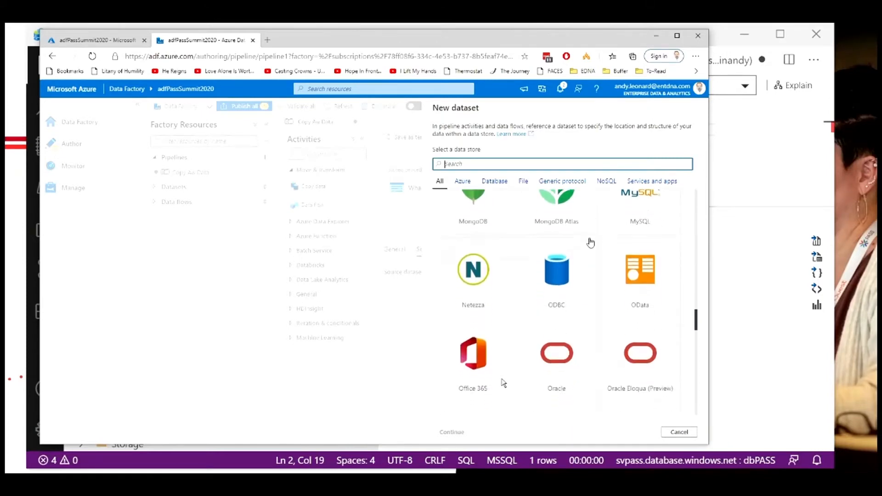
{"action": "scroll", "coordinate": [591, 242], "scroll_direction": "up", "scroll_amount": 5}
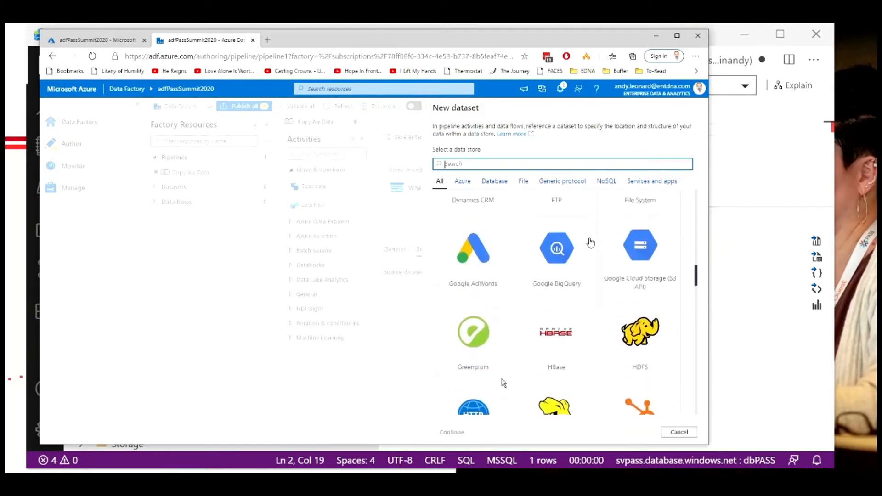
{"action": "scroll", "coordinate": [591, 242], "scroll_direction": "up", "scroll_amount": 7}
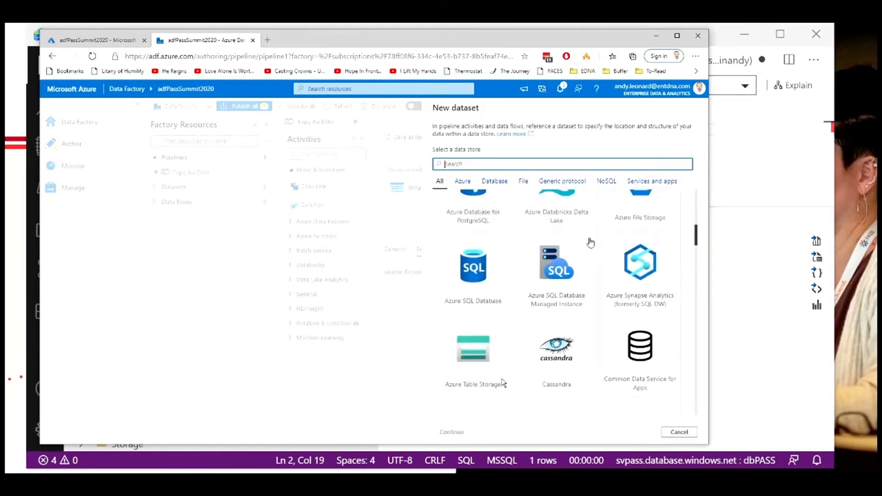
{"action": "scroll", "coordinate": [591, 243], "scroll_direction": "up", "scroll_amount": 3}
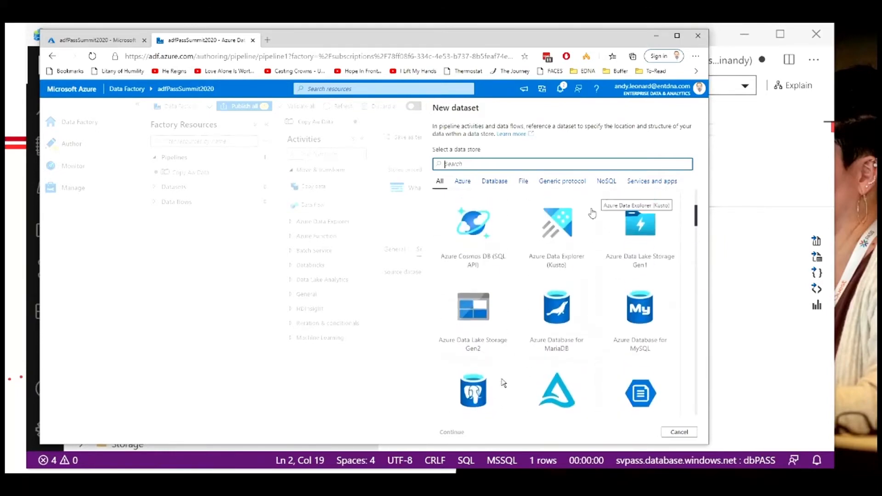
{"action": "scroll", "coordinate": [592, 213], "scroll_direction": "up", "scroll_amount": 2}
{"action": "left_click", "coordinate": [546, 223]}
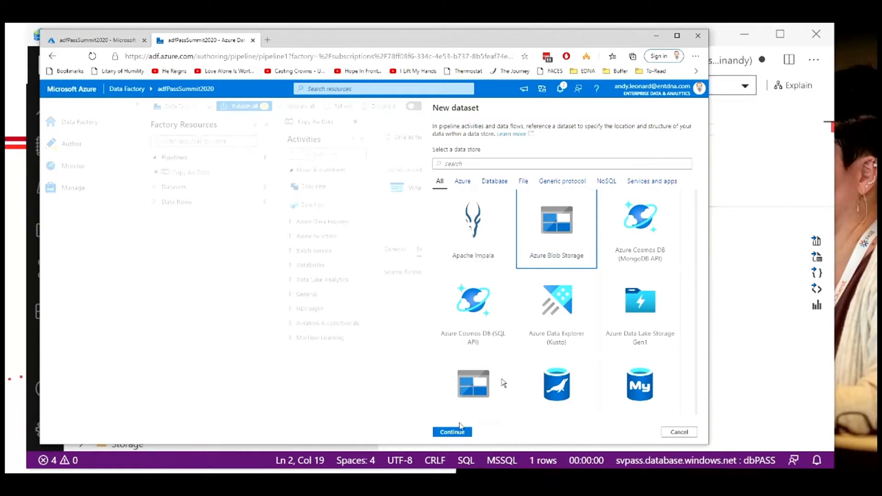
{"action": "left_click", "coordinate": [452, 432]}
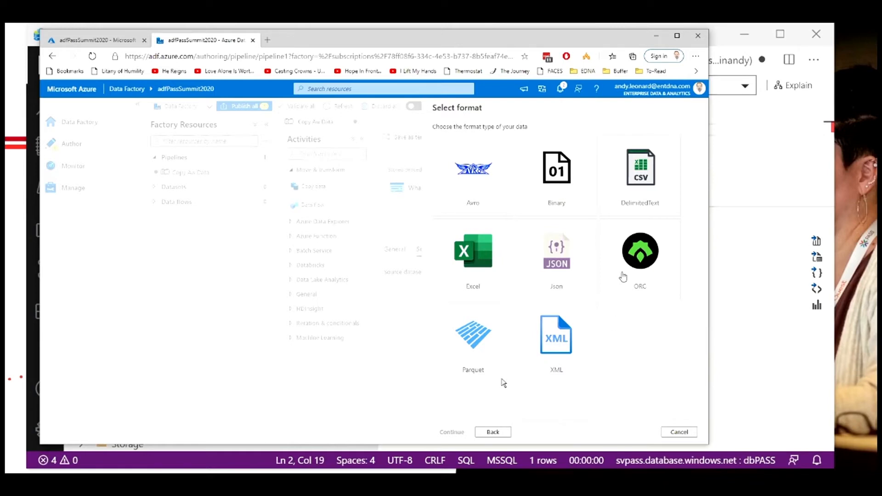
Step: Choose the DelimitedText format and name the dataset AWData_CSV_DataSet
{"action": "left_click", "coordinate": [638, 182]}
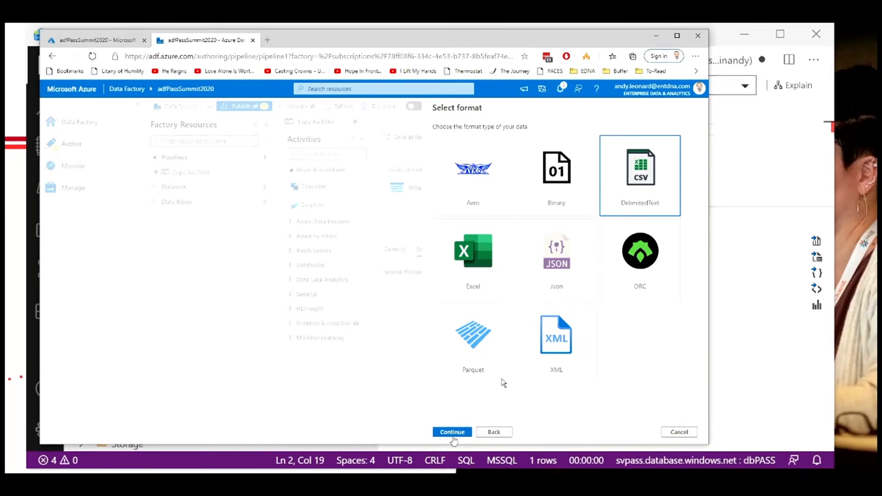
{"action": "left_click", "coordinate": [452, 432]}
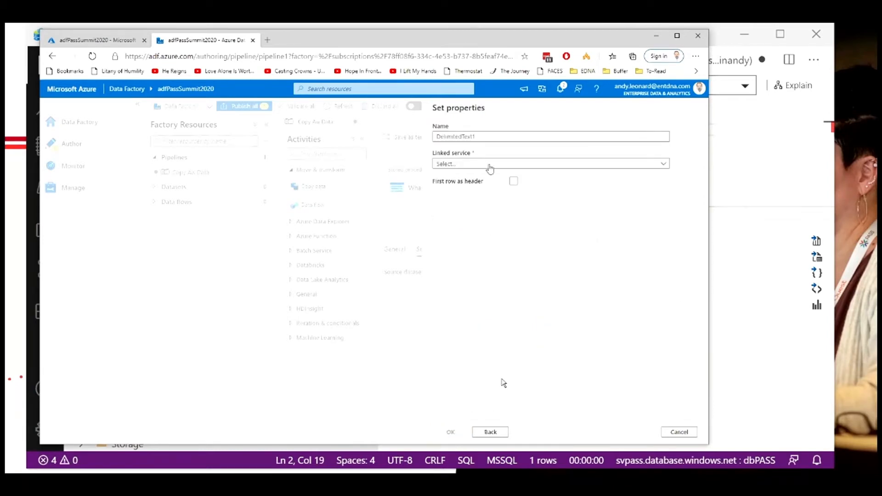
{"action": "left_click", "coordinate": [488, 141]}
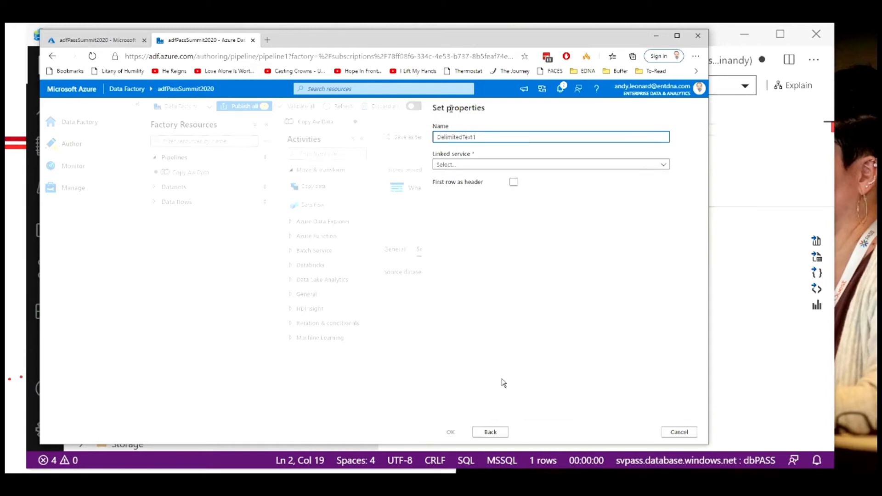
{"action": "left_click_drag", "start_coordinate": [477, 137], "coordinate": [427, 143]}
{"action": "type", "text": "A"}
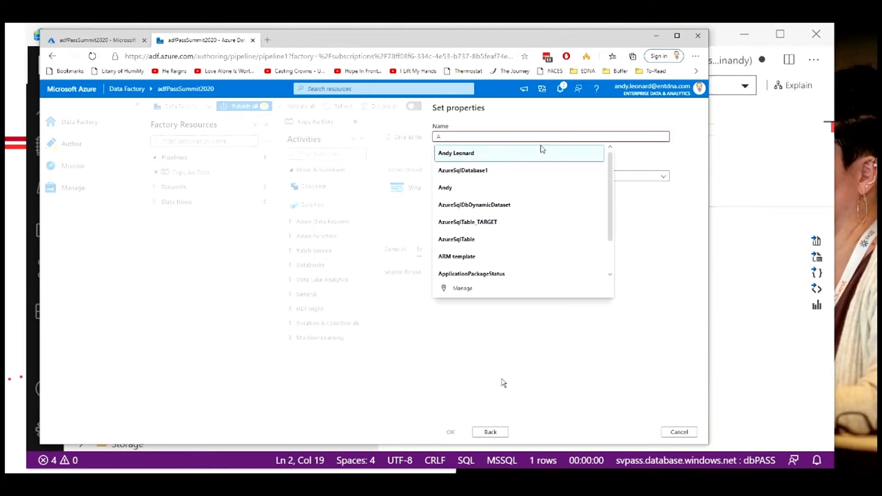
{"action": "type", "text": "WData"}
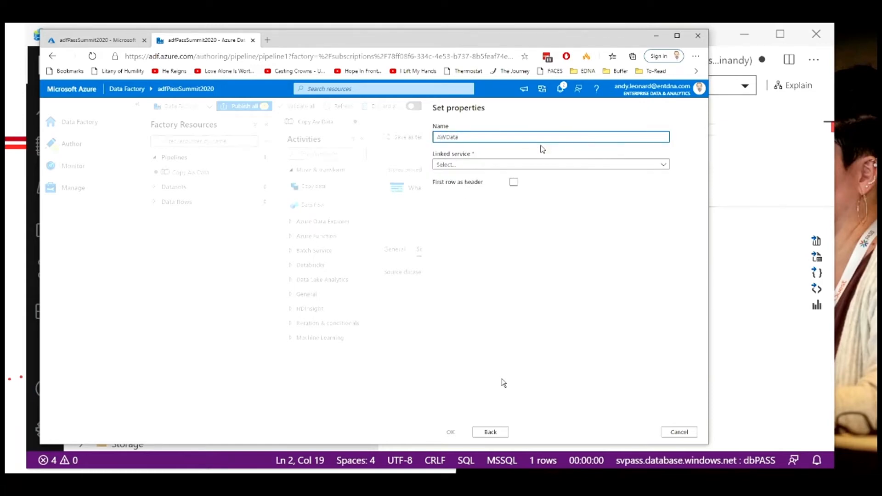
{"action": "type", "text": "_CSV_DataSet"}
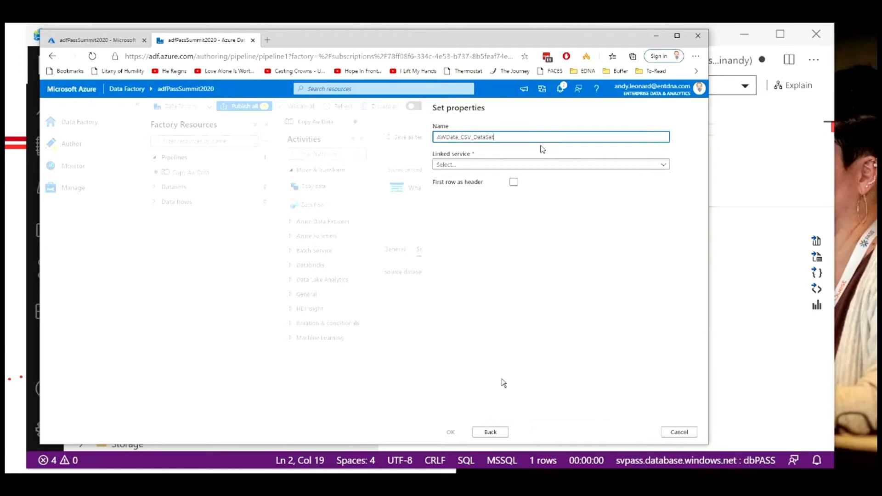
Step: Start a new linked service for the dataset and name it AndyWeather_CSV_LinkedService
{"action": "left_click", "coordinate": [663, 165]}
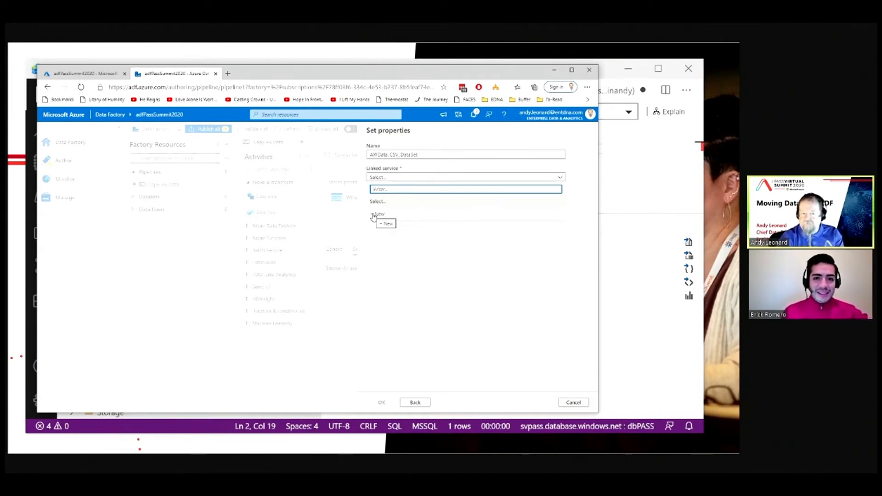
{"action": "left_click", "coordinate": [374, 217]}
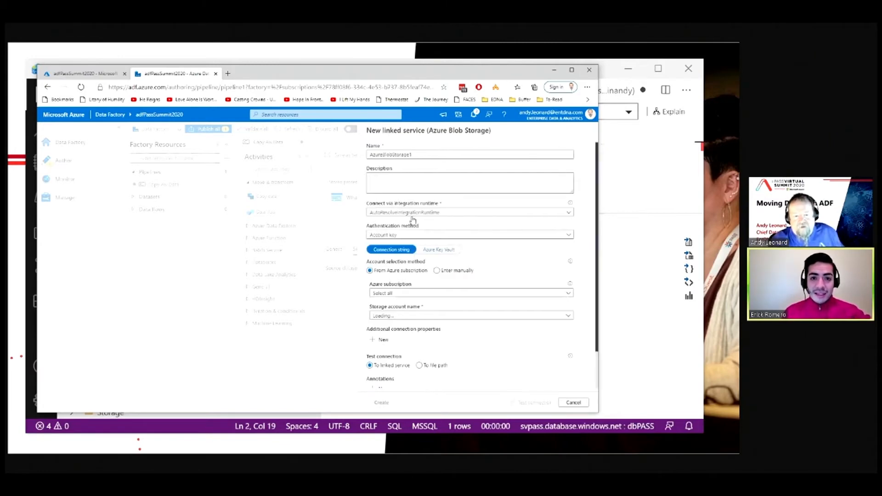
{"action": "double_click", "coordinate": [432, 154]}
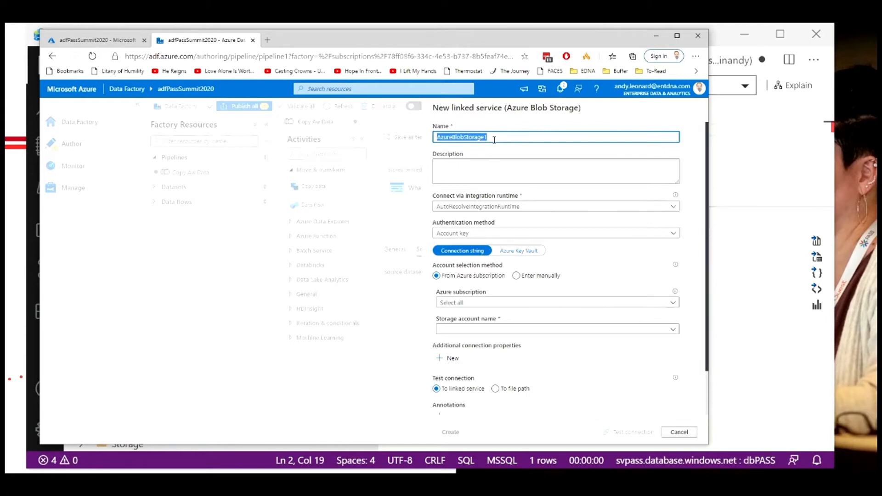
{"action": "key", "text": "BackSpace"}
{"action": "type", "text": "Andy"}
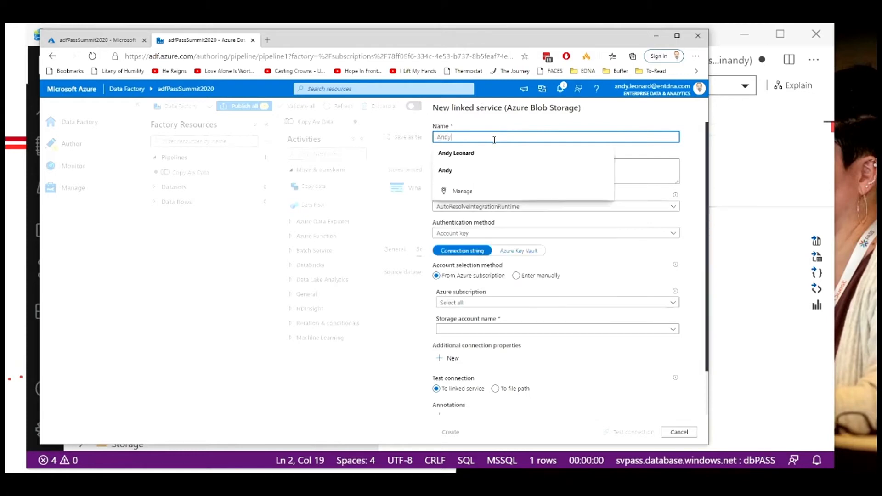
{"action": "type", "text": "Weather"}
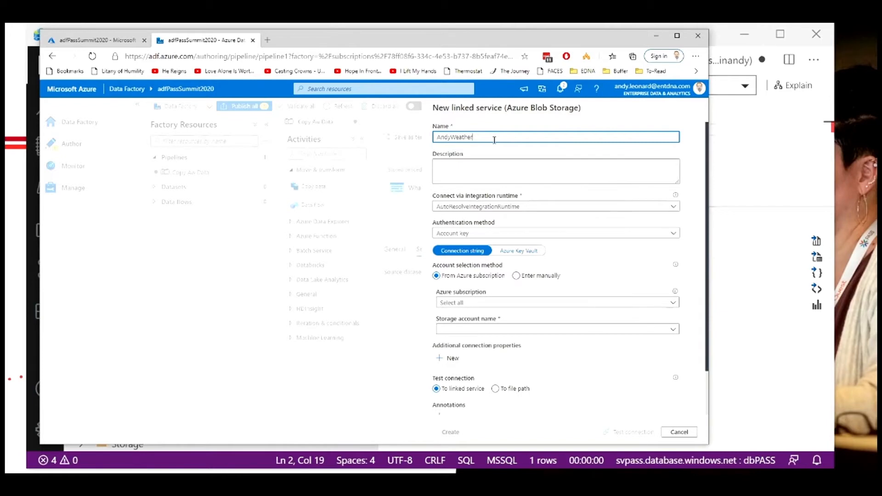
{"action": "type", "text": "_CSV_LinkedService"}
Step: Set the linked service's authentication method to SAS URI
{"action": "left_click", "coordinate": [674, 209]}
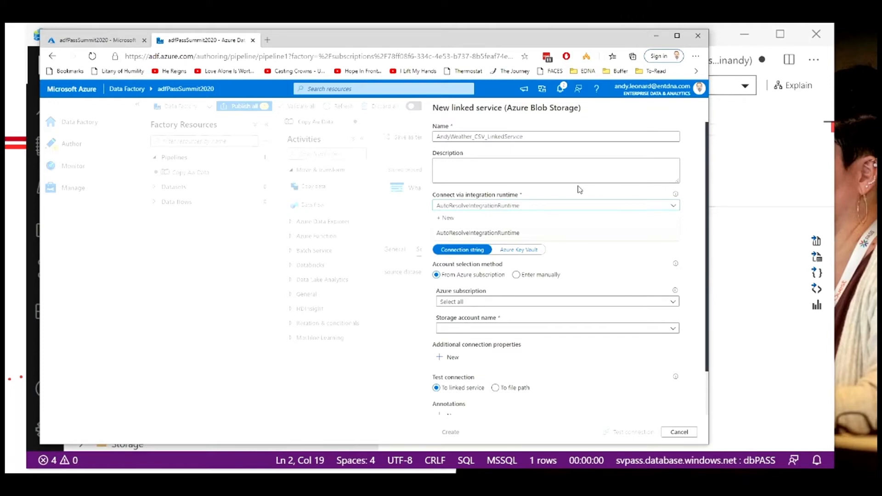
{"action": "left_click", "coordinate": [580, 189]}
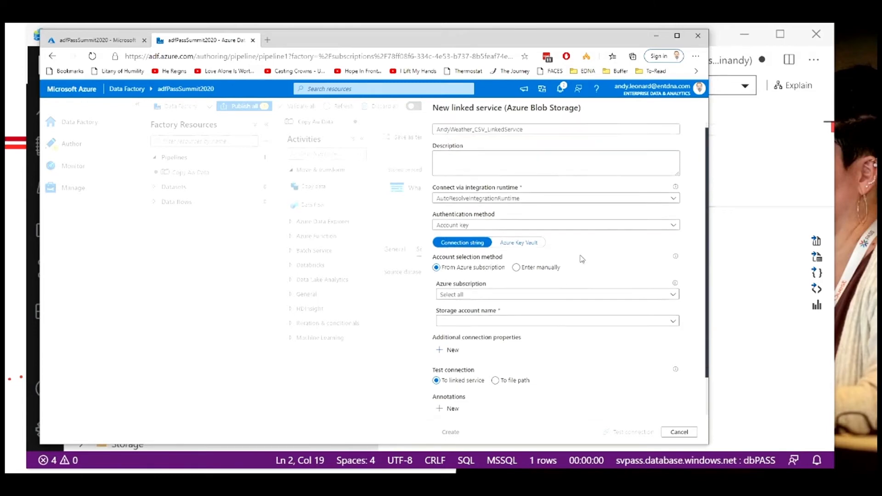
{"action": "scroll", "coordinate": [578, 252], "scroll_direction": "down", "scroll_amount": 1}
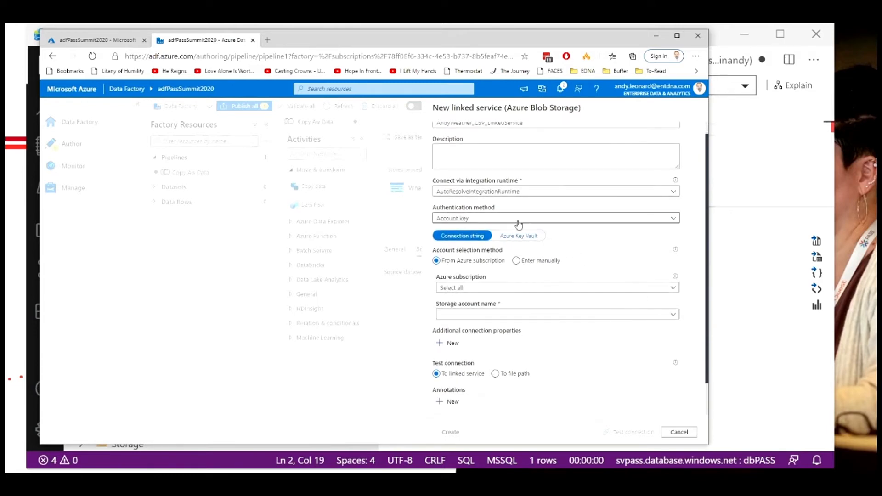
{"action": "left_click", "coordinate": [517, 219]}
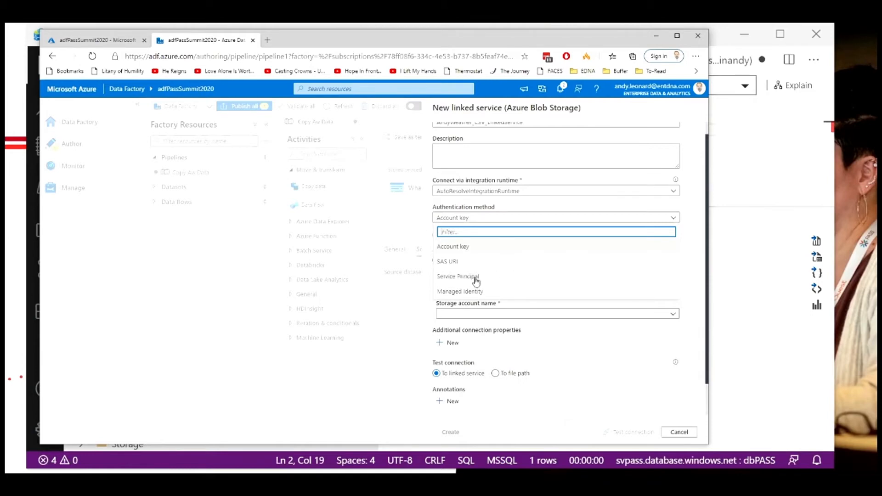
{"action": "left_click", "coordinate": [448, 262]}
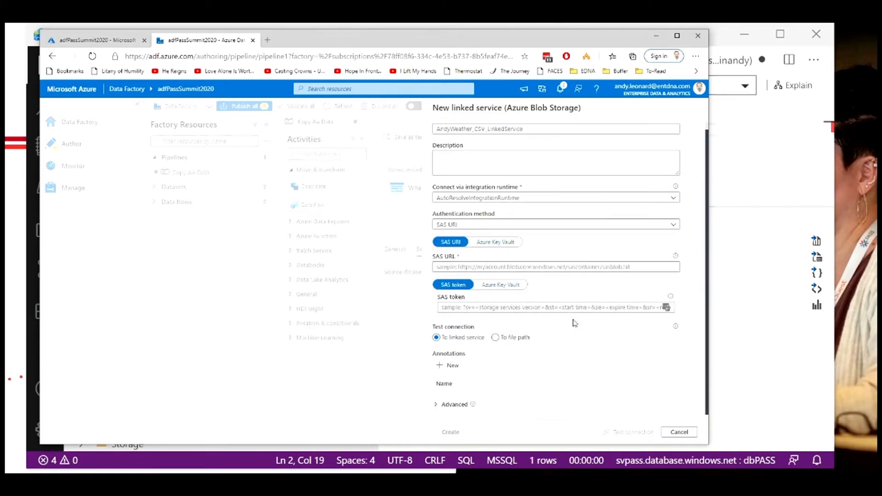
Step: Begin filling in the SAS URL field of the linked service
{"action": "left_click", "coordinate": [451, 306]}
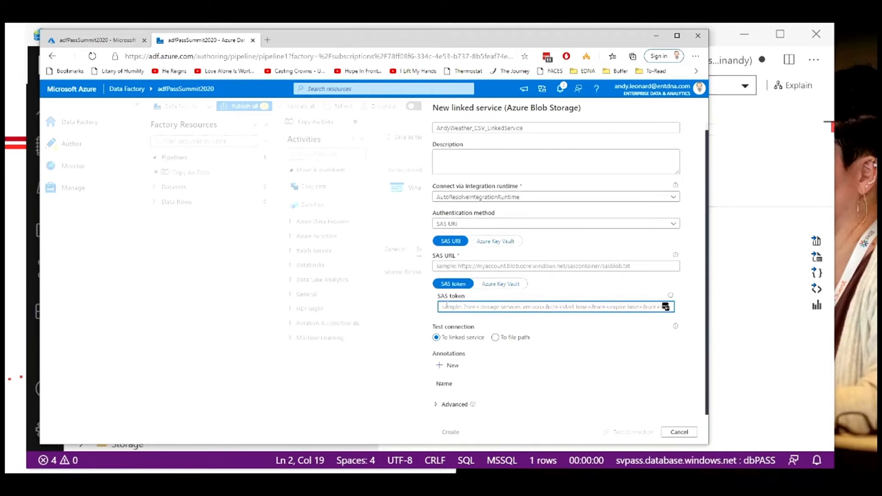
{"action": "left_click", "coordinate": [444, 267]}
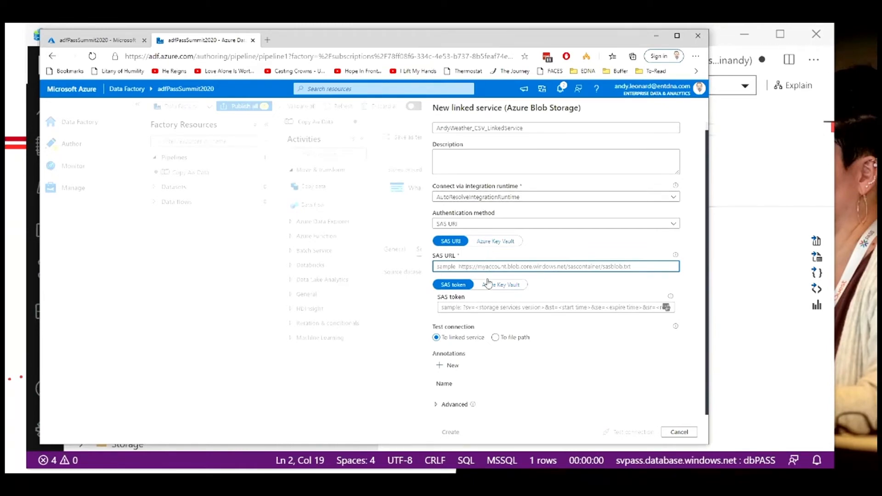
Step: Switch to Azure Storage Explorer and inspect the weather CSV blobs in the pass and contaw containers, refreshing each listing
{"action": "key", "text": "alt+Tab"}
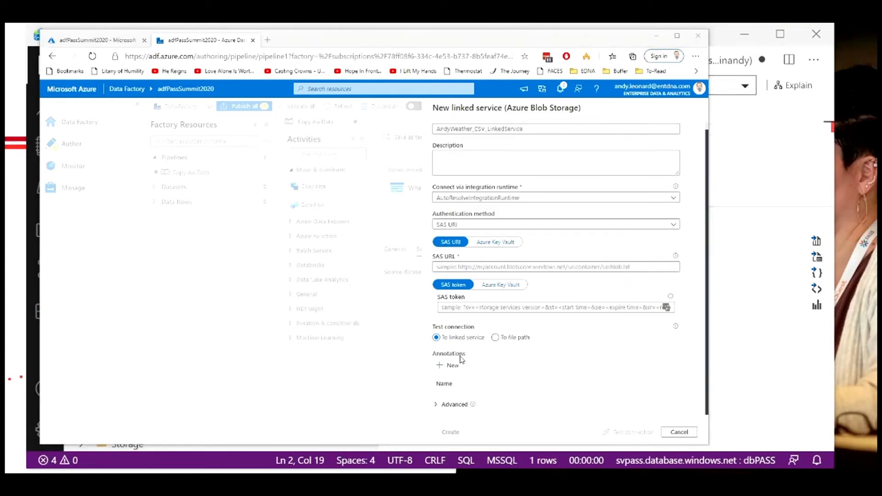
{"action": "key", "text": "alt+Tab"}
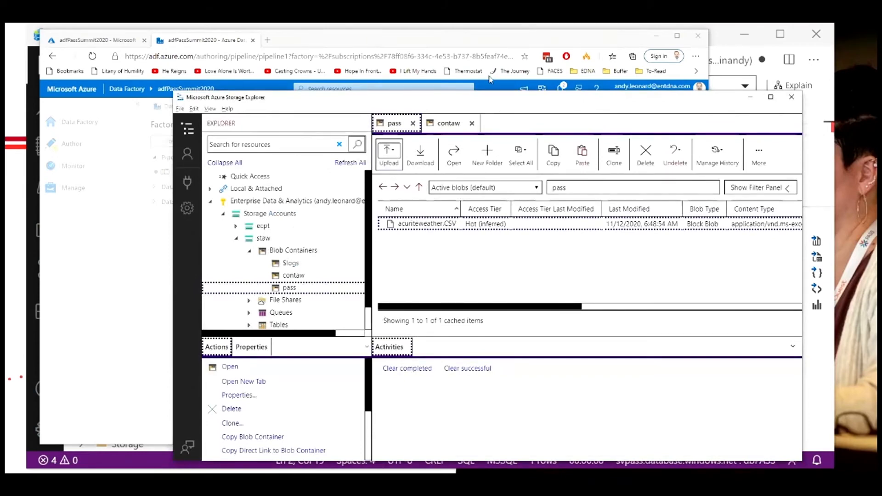
{"action": "left_click_drag", "start_coordinate": [489, 97], "coordinate": [476, 73]}
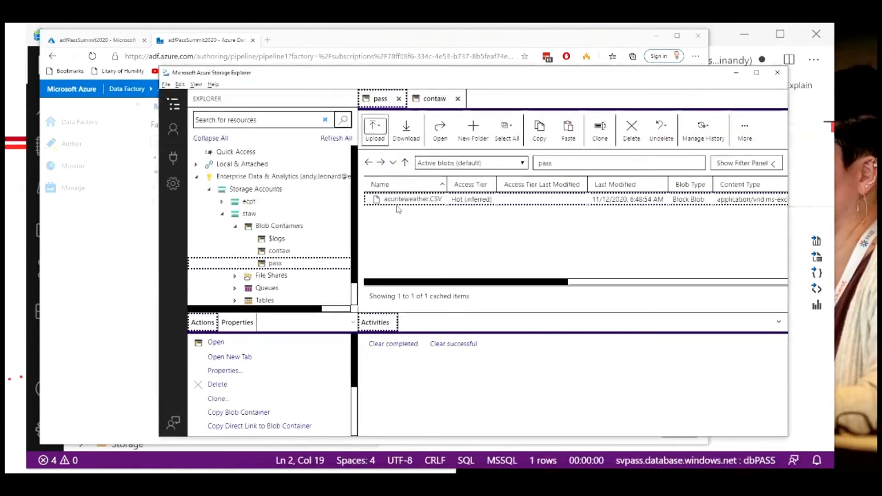
{"action": "left_click", "coordinate": [395, 202]}
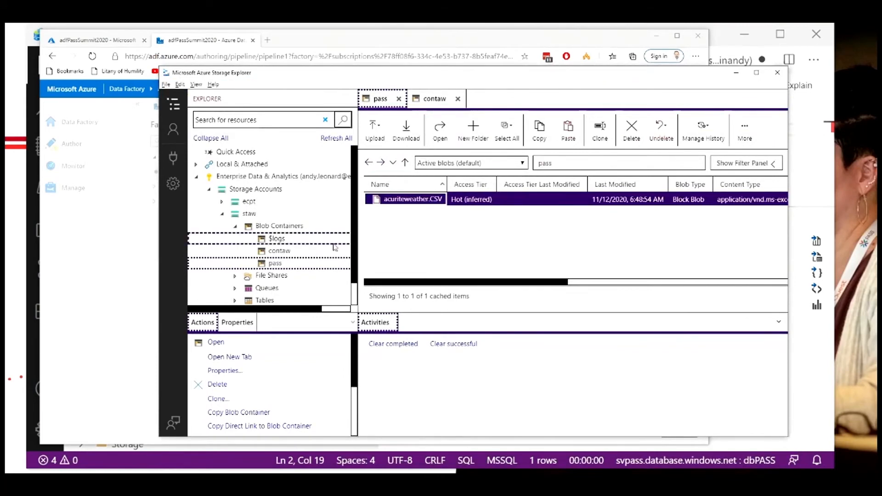
{"action": "left_click", "coordinate": [261, 264]}
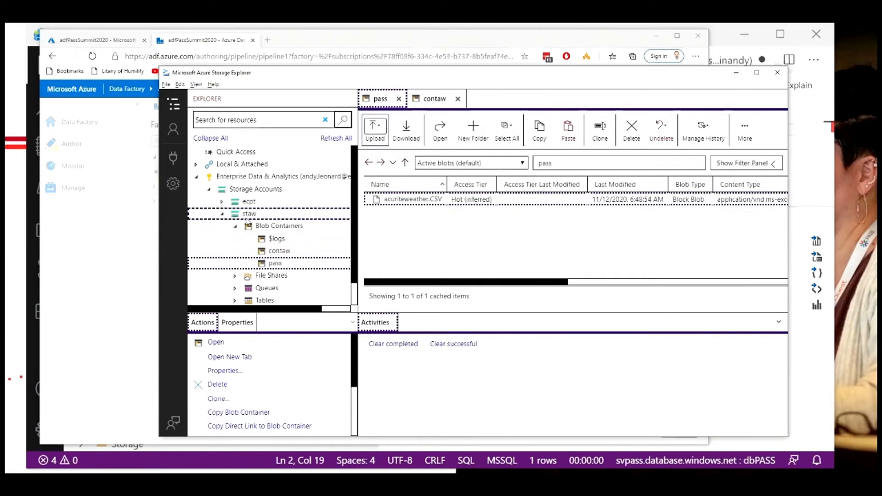
{"action": "left_click", "coordinate": [268, 252]}
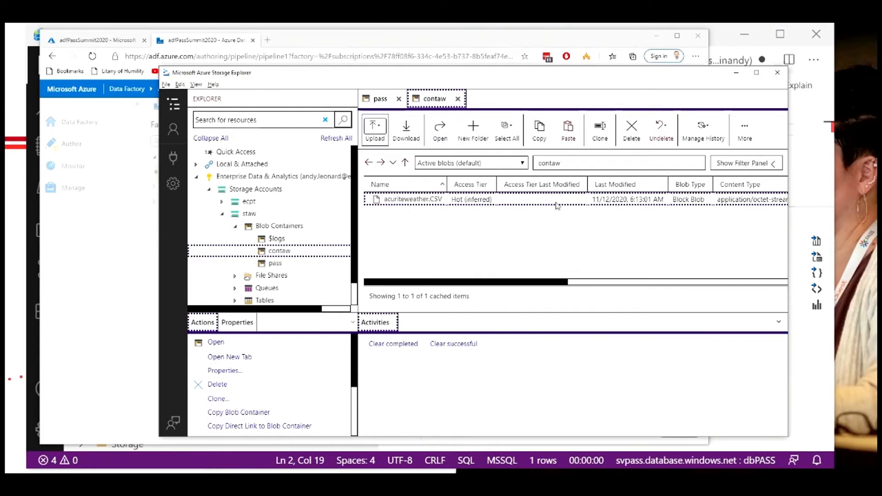
{"action": "left_click", "coordinate": [746, 131]}
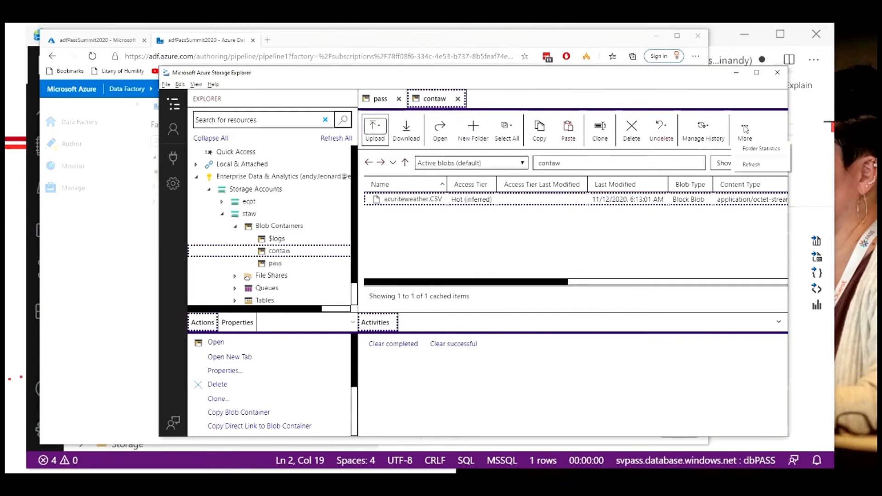
{"action": "left_click", "coordinate": [741, 166]}
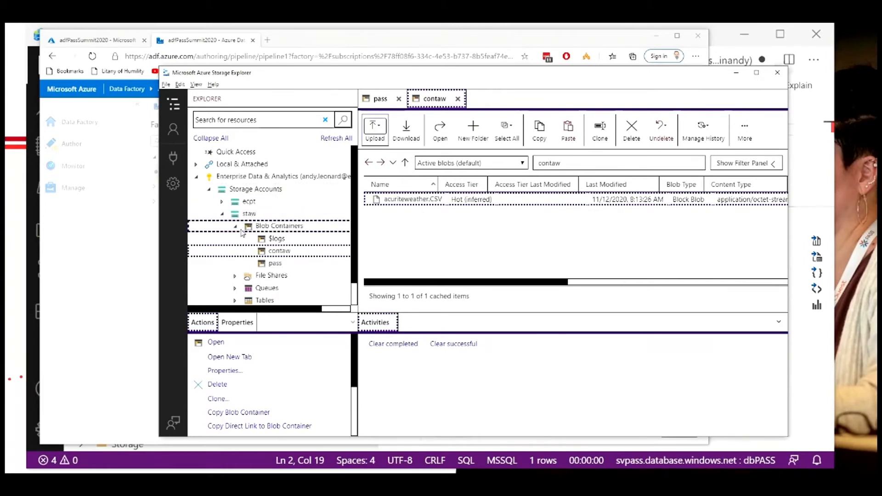
{"action": "left_click", "coordinate": [271, 262]}
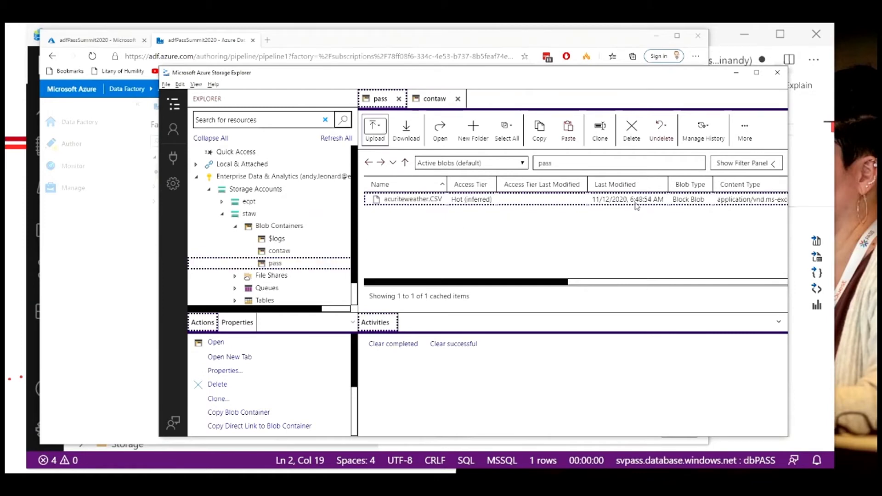
{"action": "left_click", "coordinate": [744, 130]}
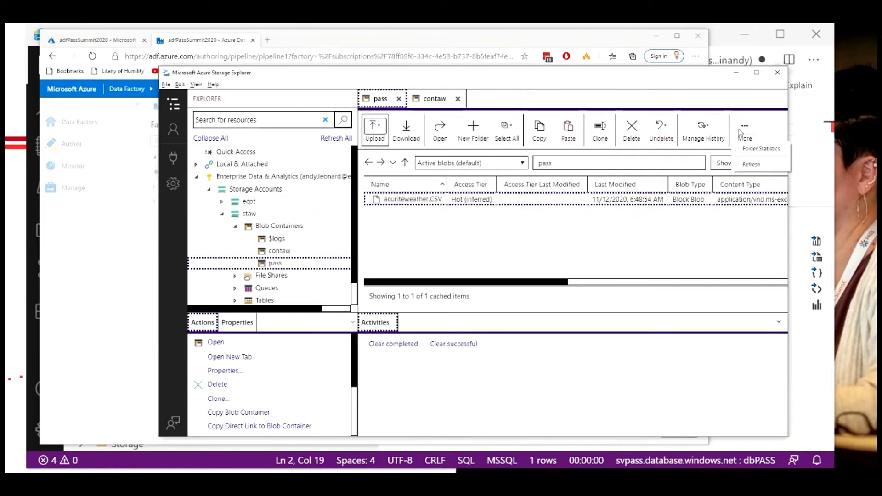
{"action": "left_click", "coordinate": [746, 164]}
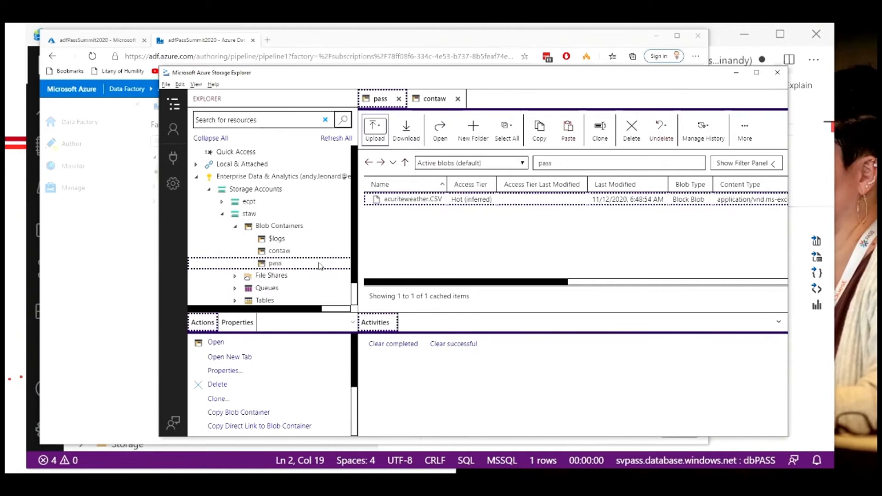
Step: Generate a shared access signature for the pass container with an expiry date of 12/12/2020
{"action": "right_click", "coordinate": [282, 265]}
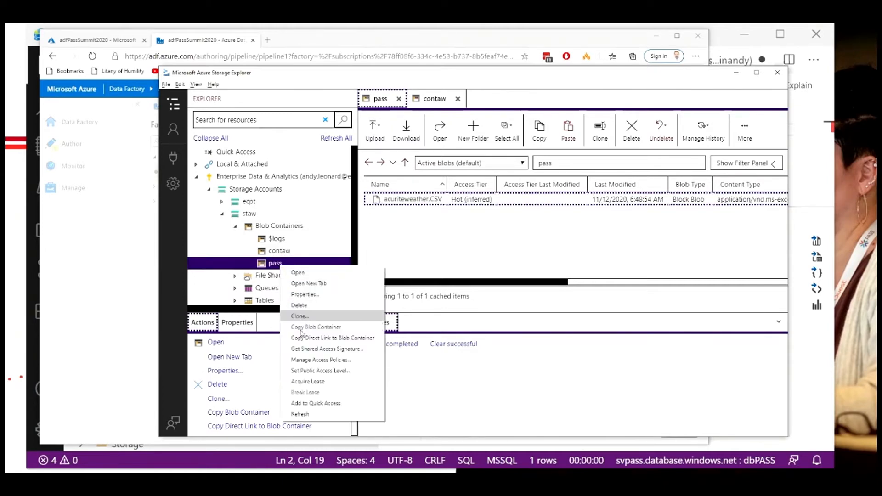
{"action": "left_click", "coordinate": [301, 350]}
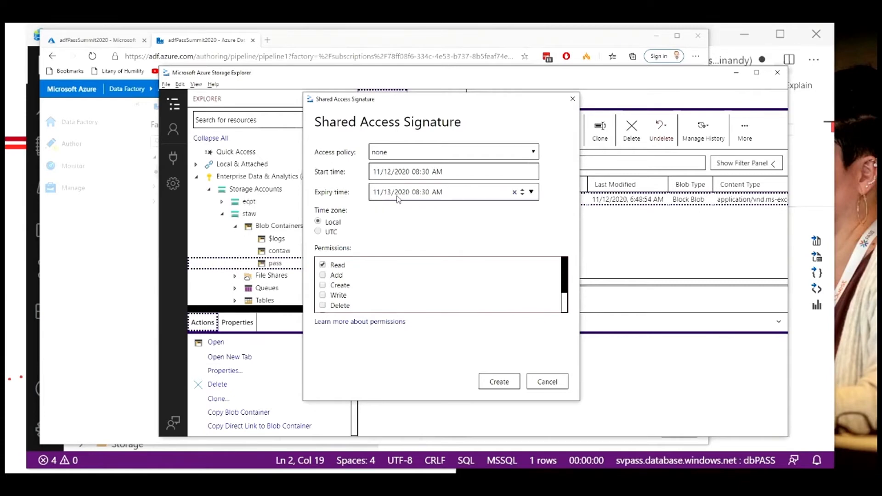
{"action": "left_click", "coordinate": [378, 193]}
{"action": "type", "text": "1212"}
{"action": "left_click", "coordinate": [499, 382]}
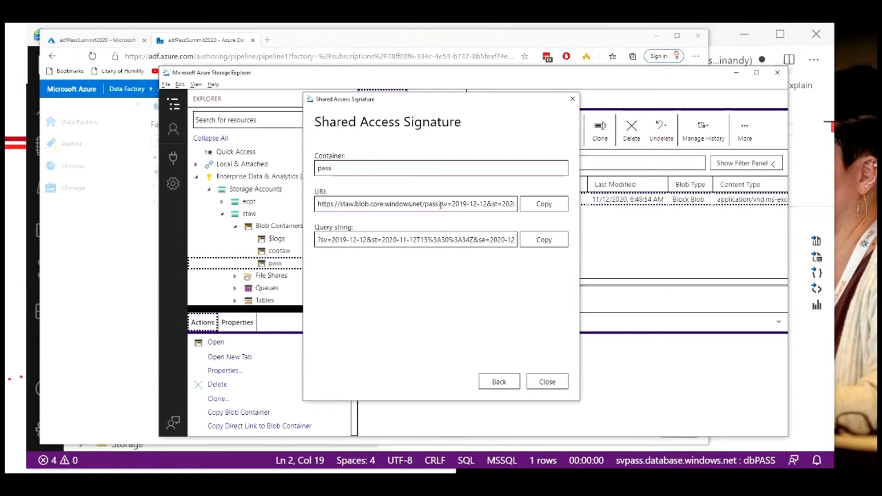
{"action": "left_click_drag", "start_coordinate": [439, 204], "coordinate": [316, 207]}
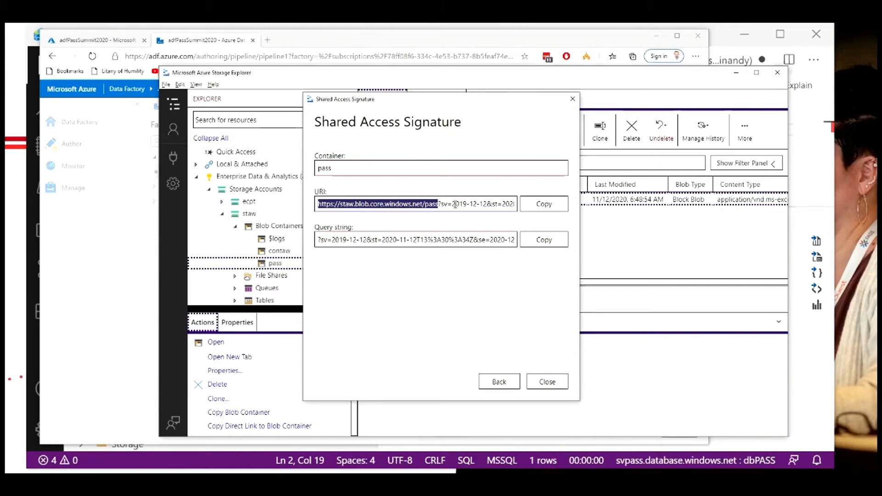
{"action": "left_click", "coordinate": [548, 209]}
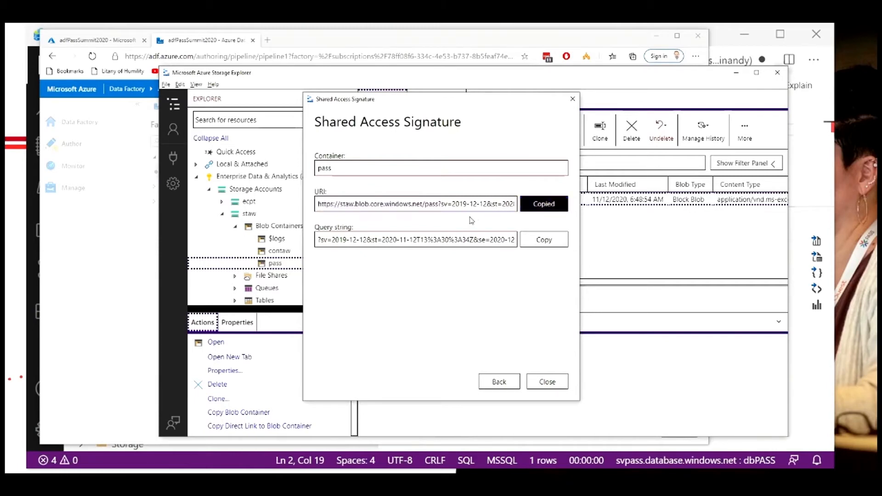
{"action": "key", "text": "alt+Tab"}
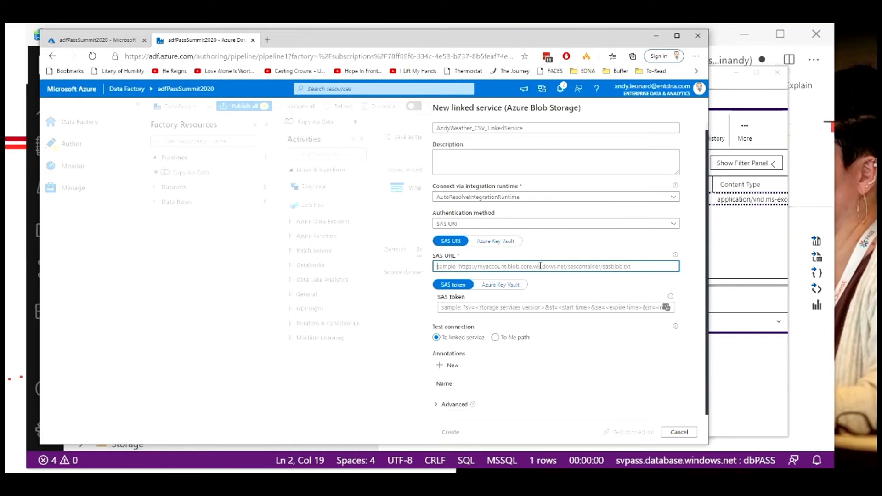
{"action": "key", "text": "ctrl+v"}
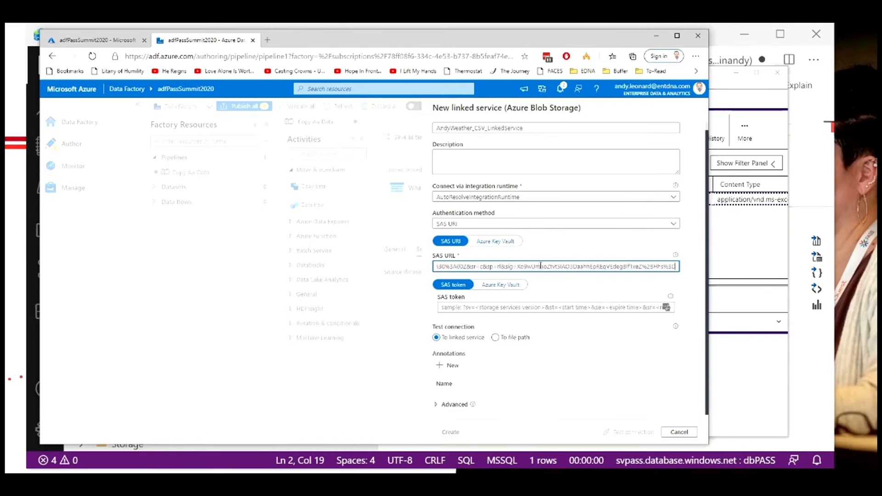
{"action": "key", "text": "Home"}
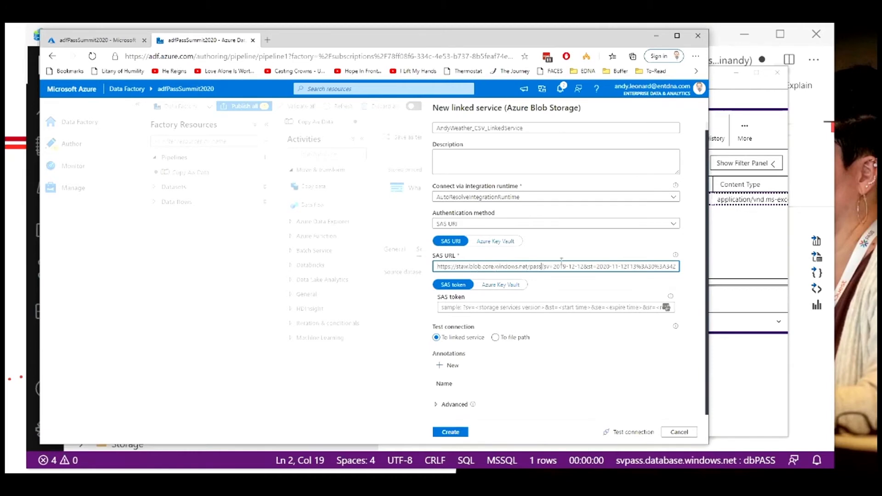
{"action": "key", "text": "ctrl+a"}
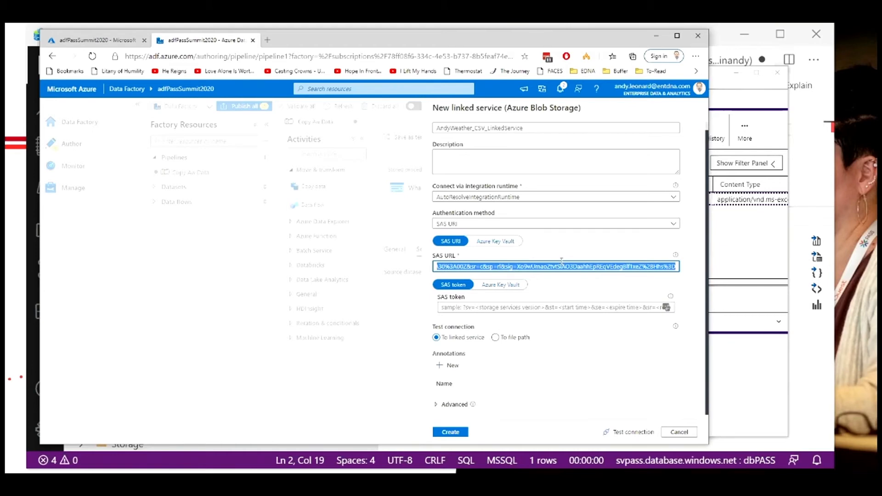
{"action": "key", "text": "ctrl+v"}
{"action": "type", "text": "a"}
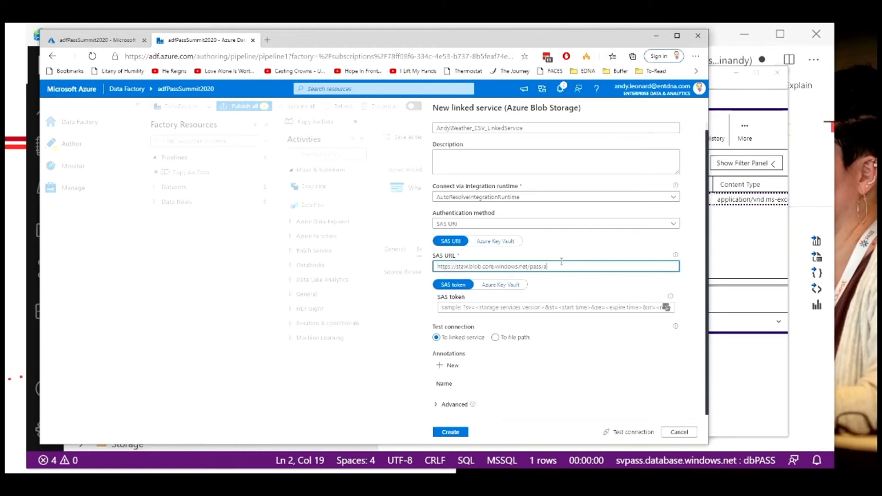
{"action": "type", "text": "curiteweather.CSV"}
Step: Copy the signature's query string and paste it into the linked service's SAS token field
{"action": "left_click", "coordinate": [523, 306]}
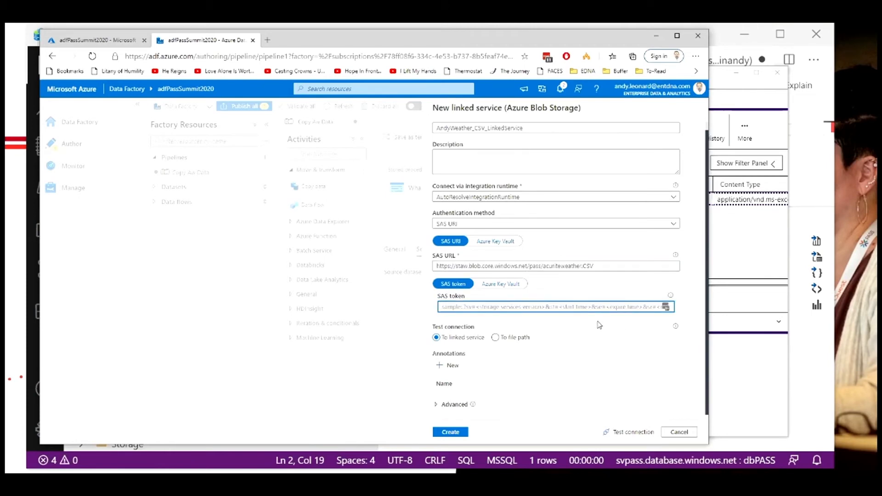
{"action": "key", "text": "alt+Tab"}
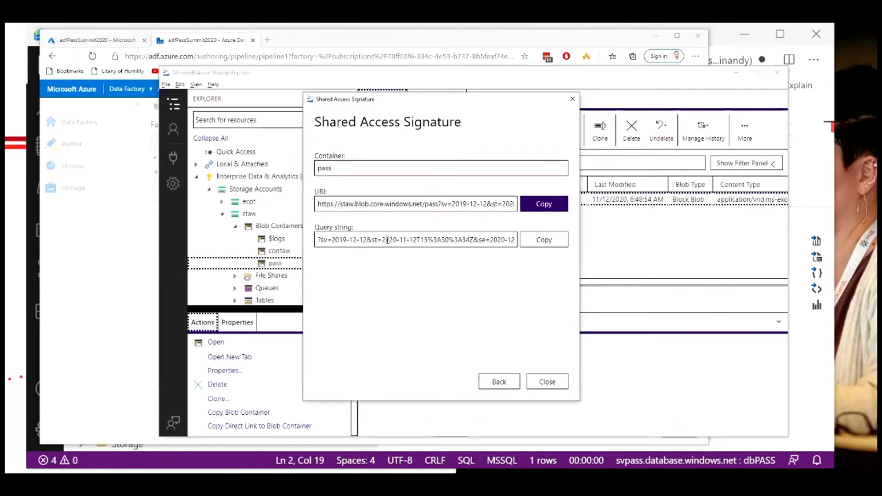
{"action": "left_click", "coordinate": [384, 240]}
{"action": "key", "text": "alt+Tab"}
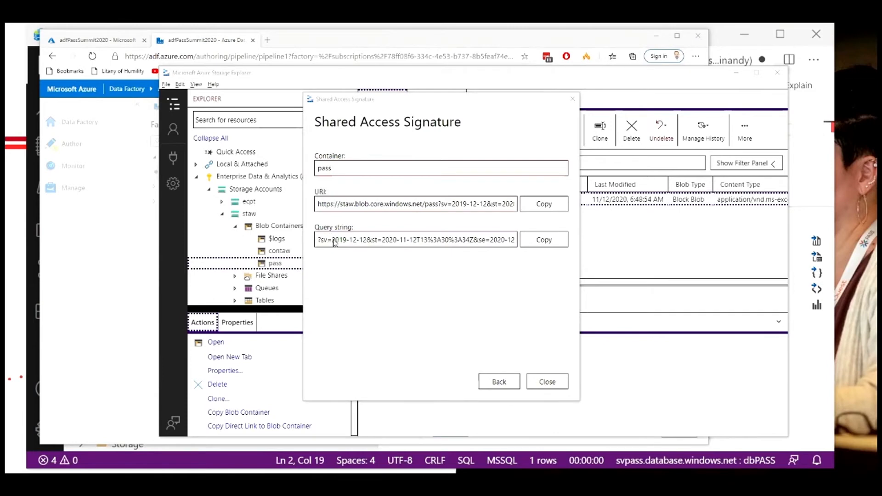
{"action": "key", "text": "alt+Tab"}
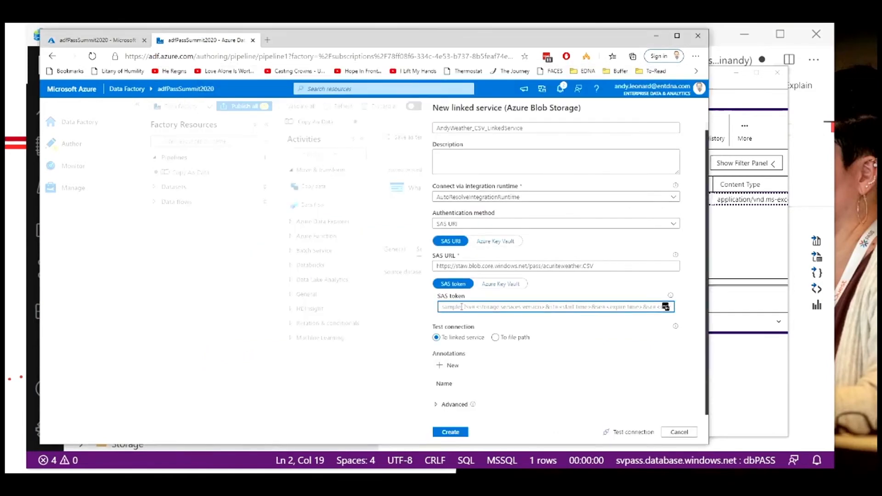
{"action": "key", "text": "alt+Tab"}
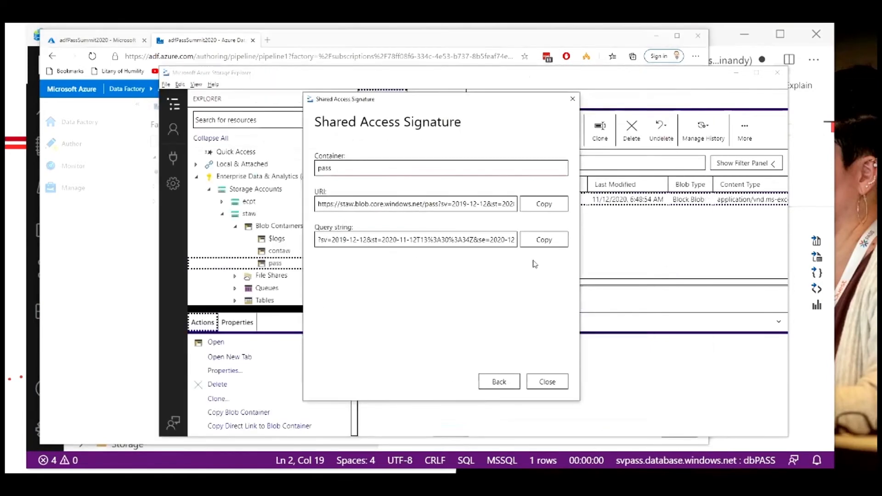
{"action": "left_click", "coordinate": [544, 240]}
{"action": "key", "text": "alt+Tab"}
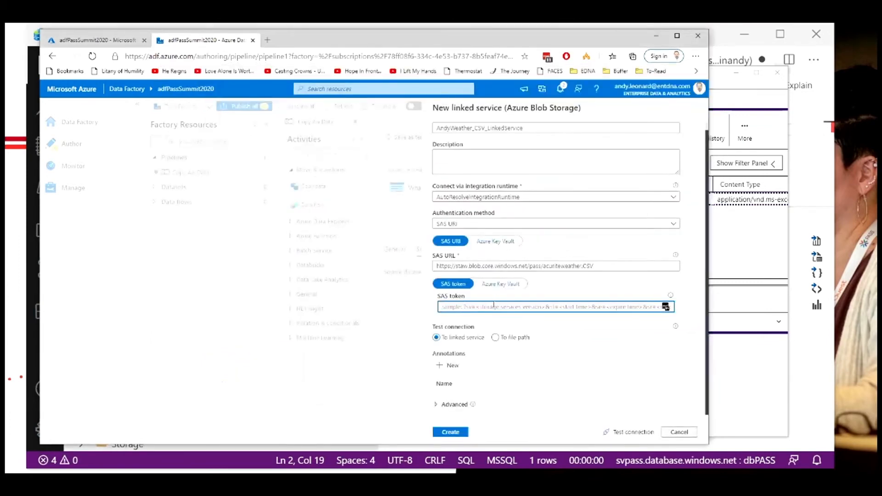
{"action": "key", "text": "ctrl+v"}
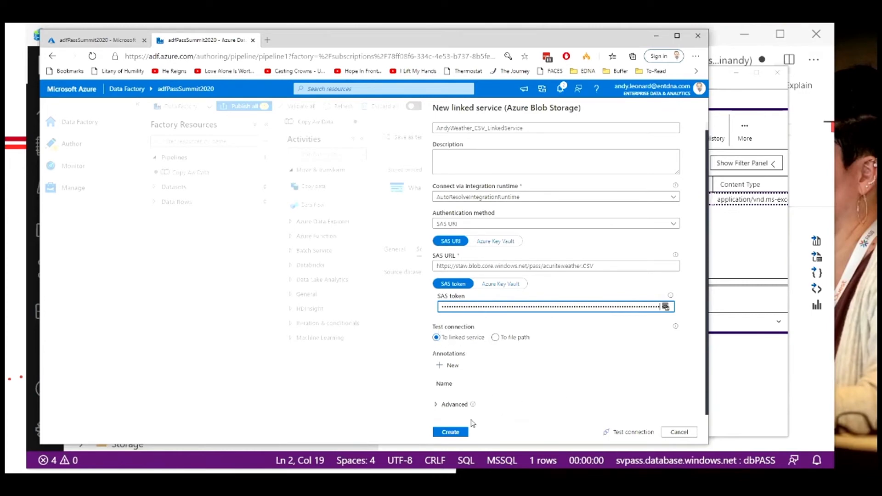
Step: Test the linked service's connection
{"action": "left_click", "coordinate": [631, 434]}
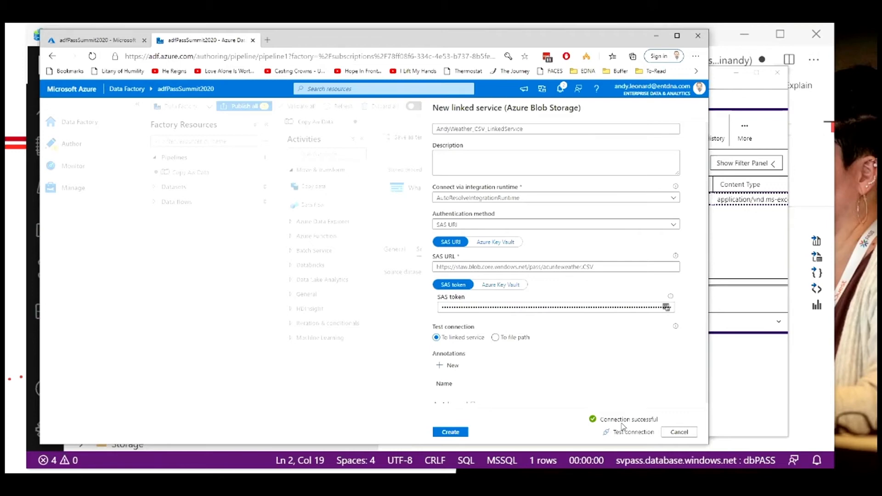
{"action": "scroll", "coordinate": [582, 372], "scroll_direction": "down", "scroll_amount": 1}
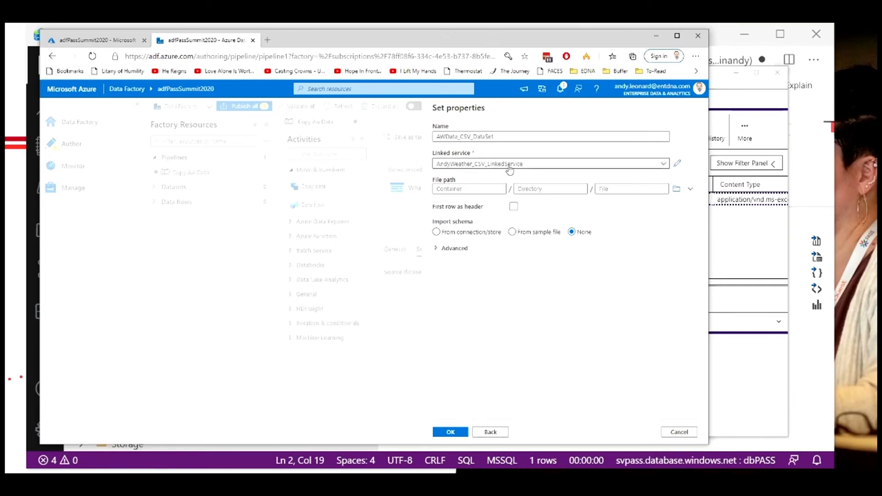
Step: Set the dataset's file path to container pass and file acuriteweather.CSV, enable first row as header, and confirm
{"action": "left_click", "coordinate": [473, 188]}
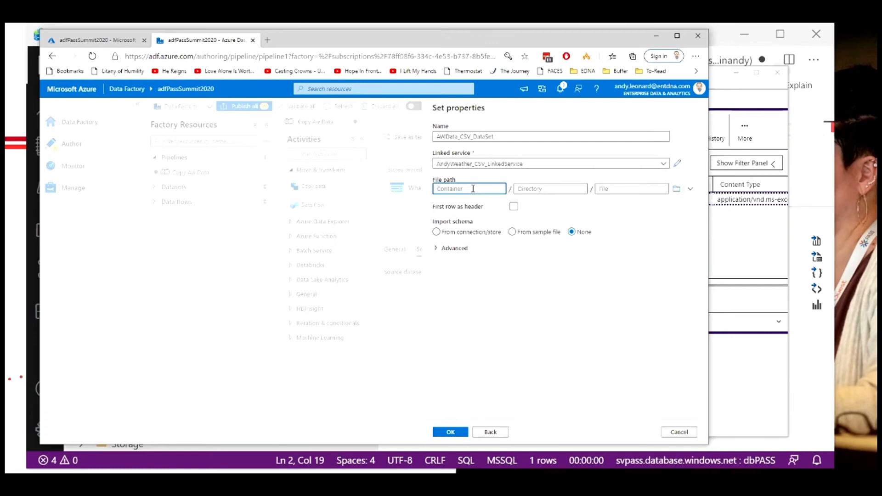
{"action": "type", "text": "pass"}
{"action": "left_click", "coordinate": [606, 190]}
{"action": "type", "text": "ac"}
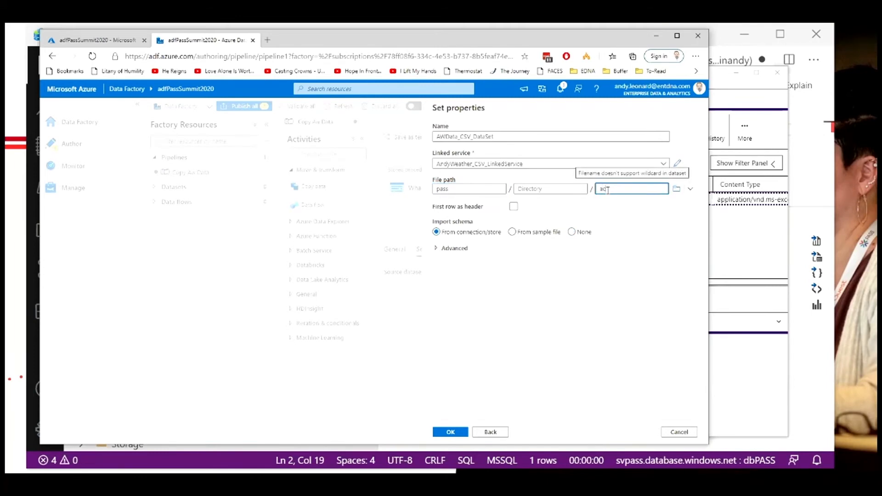
{"action": "type", "text": "cuweather.CSV"}
{"action": "left_click", "coordinate": [513, 208]}
{"action": "left_click", "coordinate": [513, 209]}
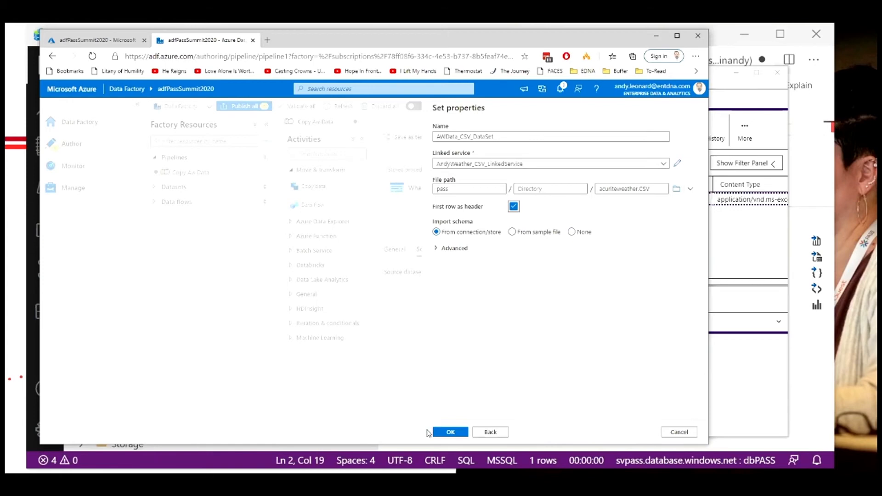
{"action": "left_click", "coordinate": [442, 433]}
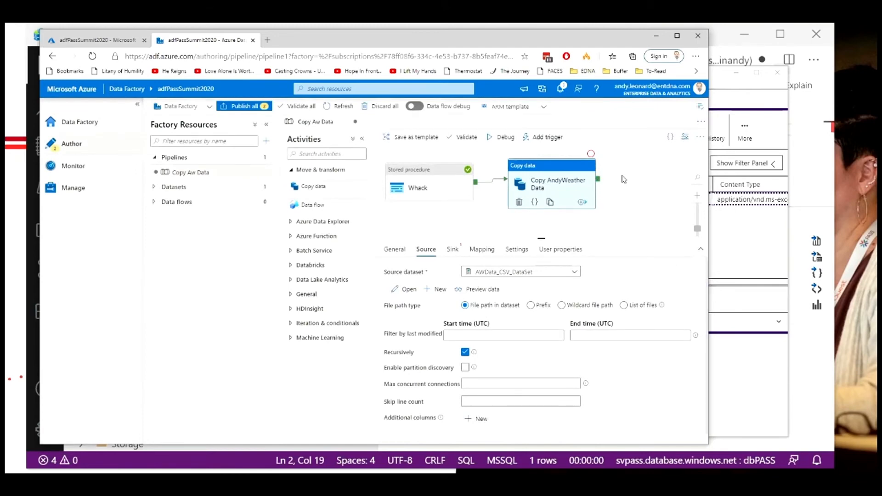
Step: Preview the source dataset's data and turn off the Recursively option for the copy source
{"action": "left_click", "coordinate": [491, 291]}
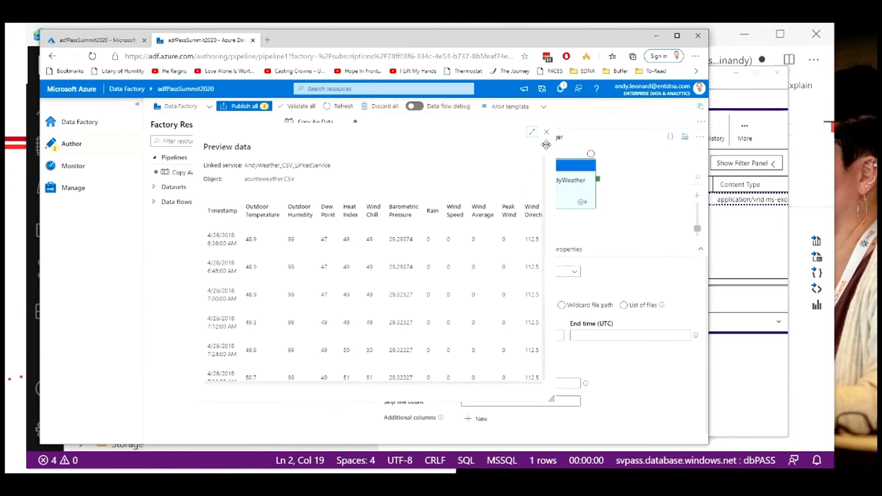
{"action": "left_click", "coordinate": [548, 134]}
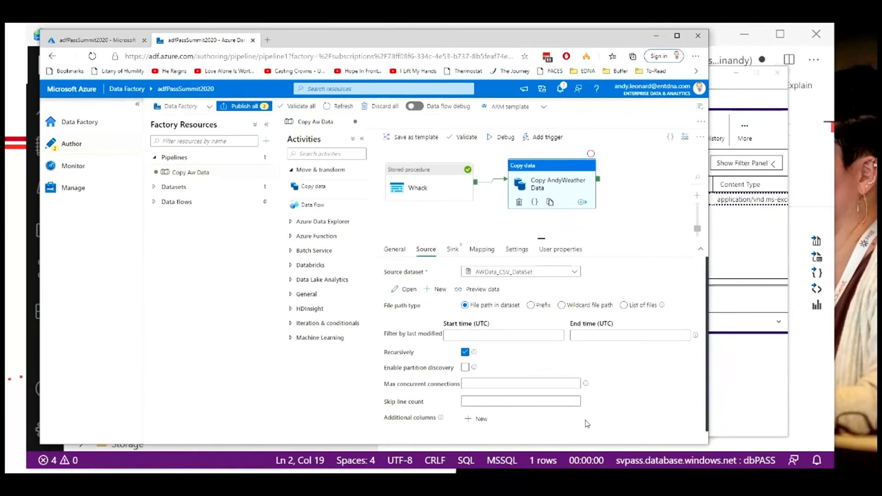
{"action": "left_click", "coordinate": [466, 355]}
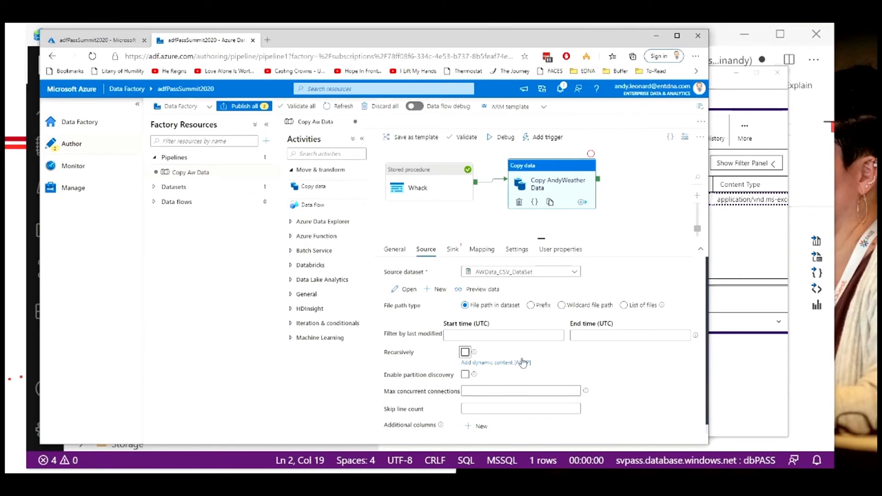
Step: Start creating a new Azure SQL Database dataset as the copy activity's sink
{"action": "left_click", "coordinate": [454, 253]}
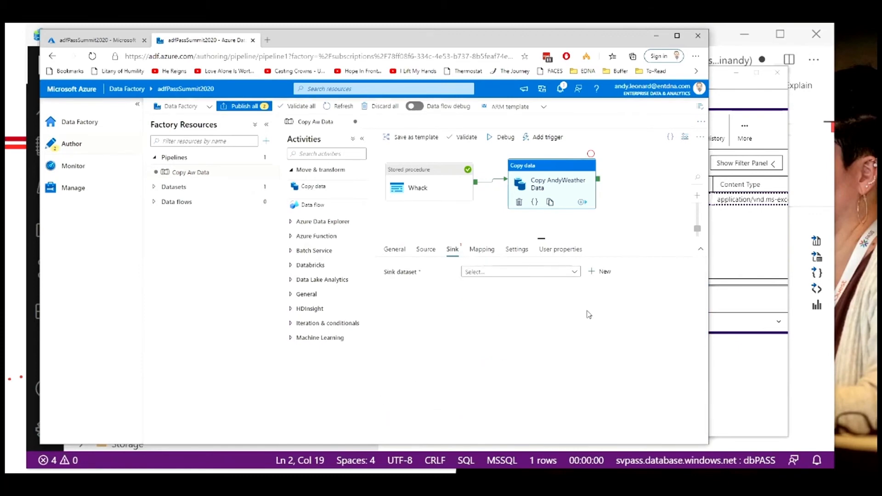
{"action": "left_click", "coordinate": [574, 275]}
{"action": "left_click", "coordinate": [600, 272]}
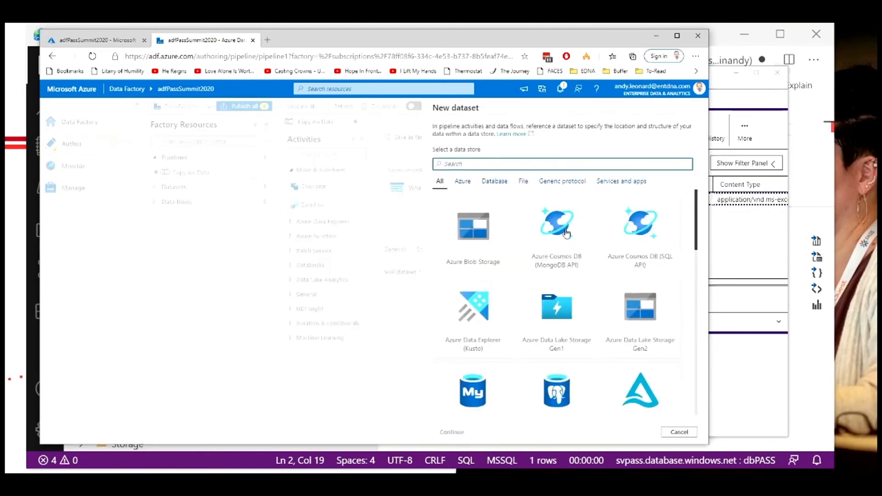
{"action": "scroll", "coordinate": [570, 265], "scroll_direction": "down", "scroll_amount": 3}
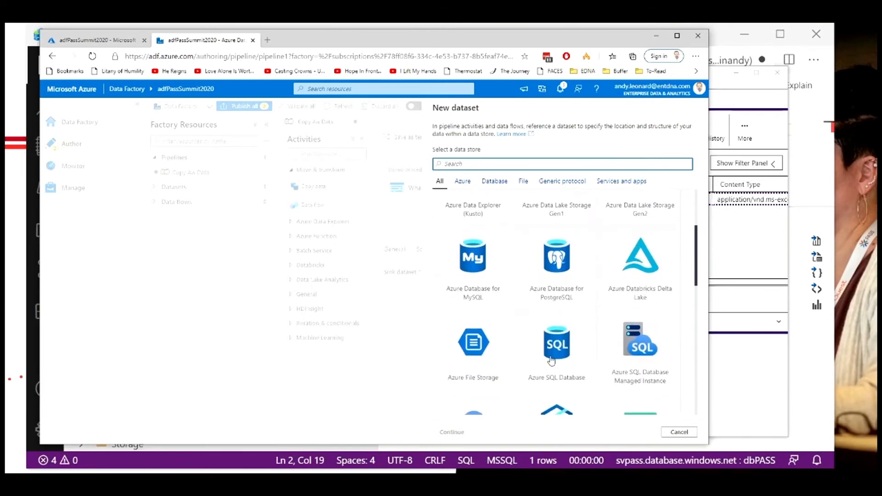
{"action": "left_click", "coordinate": [553, 361]}
{"action": "left_click", "coordinate": [452, 432]}
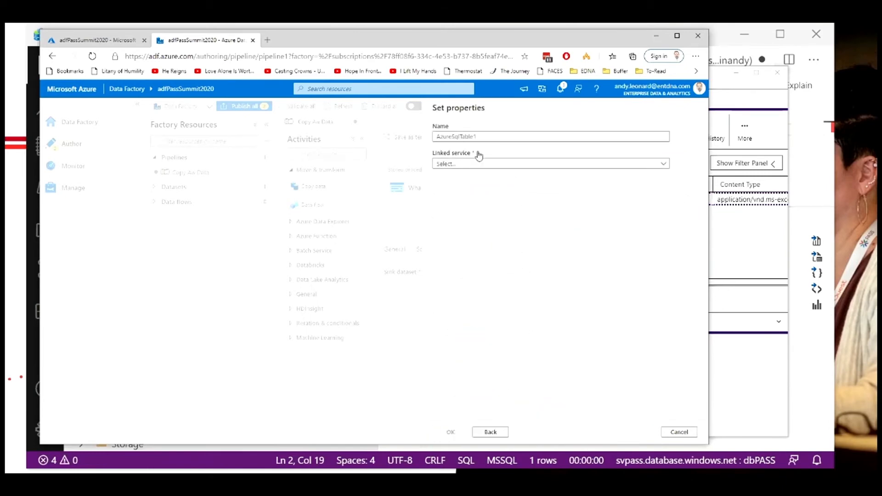
Step: Name the sink dataset WxReadings_Table_DataSet and select svPass_LinkedService as its linked service
{"action": "left_click", "coordinate": [468, 137]}
{"action": "left_click_drag", "start_coordinate": [478, 137], "coordinate": [432, 137]}
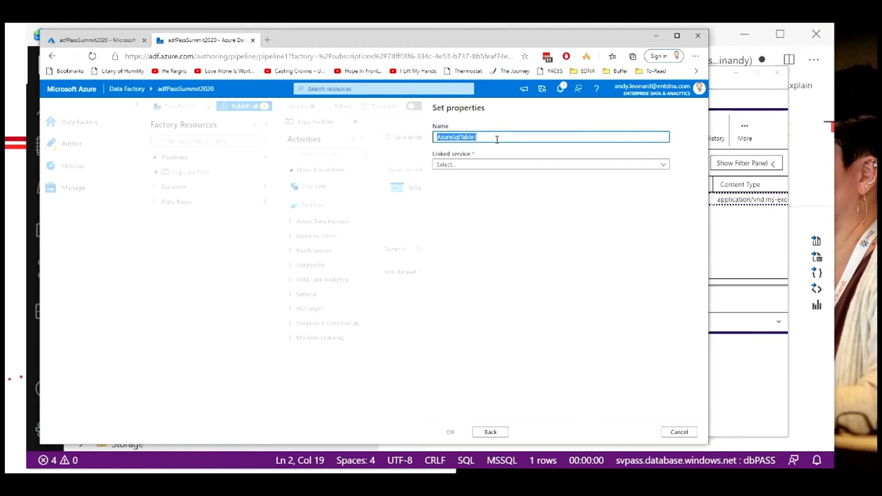
{"action": "type", "text": "WxReadings_Table_DataSet"}
{"action": "left_click", "coordinate": [664, 166]}
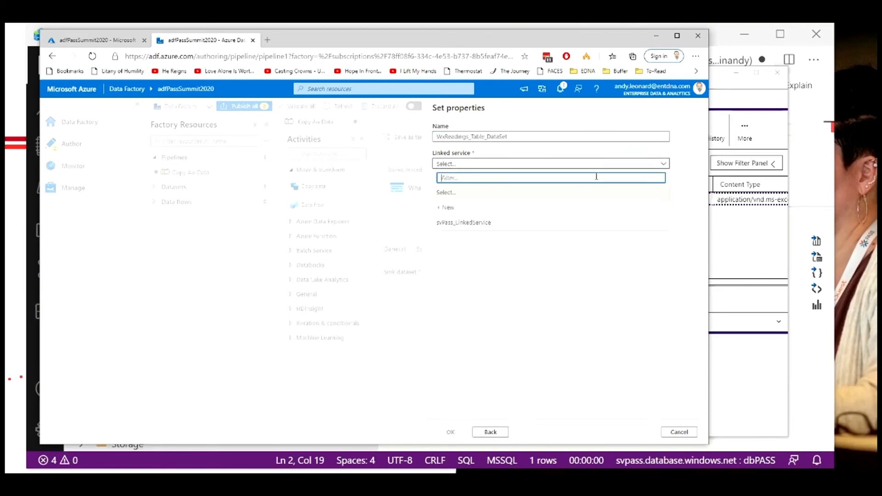
{"action": "left_click", "coordinate": [476, 224]}
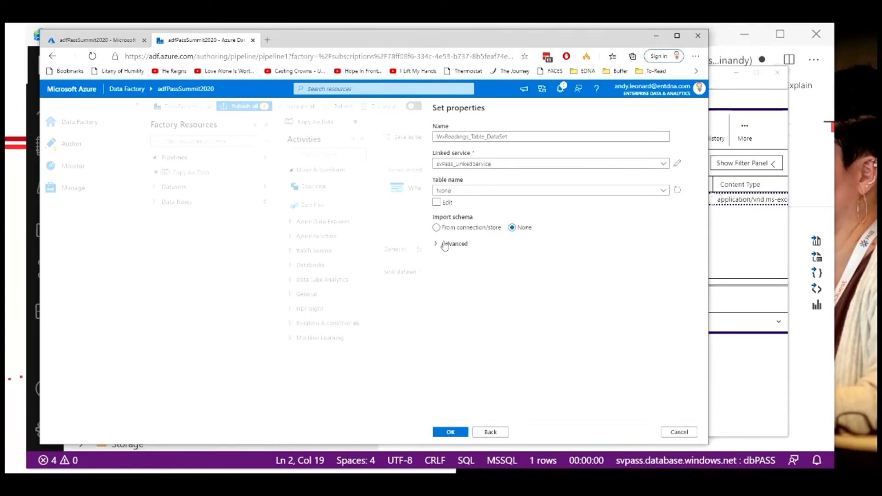
Step: Set the sink dataset's table to dbo.WxReading, import schema from connection/store, and confirm
{"action": "left_click", "coordinate": [437, 228]}
{"action": "left_click", "coordinate": [461, 433]}
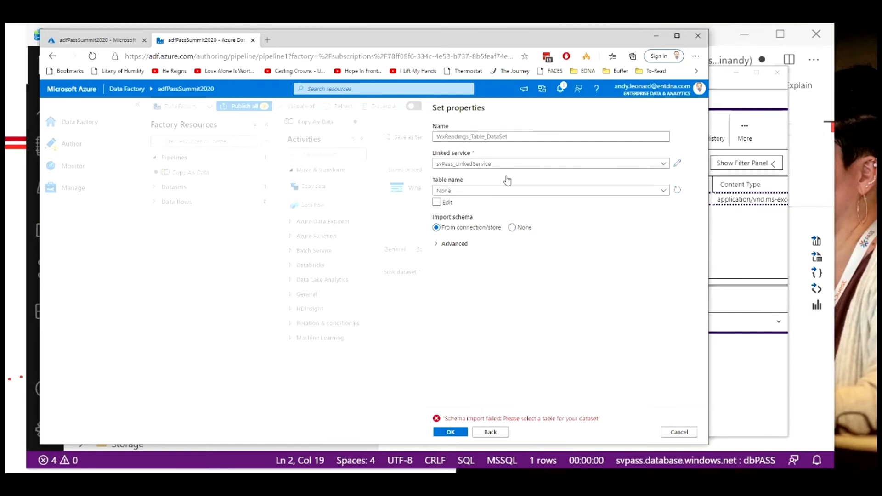
{"action": "left_click", "coordinate": [512, 228]}
{"action": "left_click", "coordinate": [437, 227]}
{"action": "left_click", "coordinate": [435, 228]}
{"action": "left_click", "coordinate": [481, 190]}
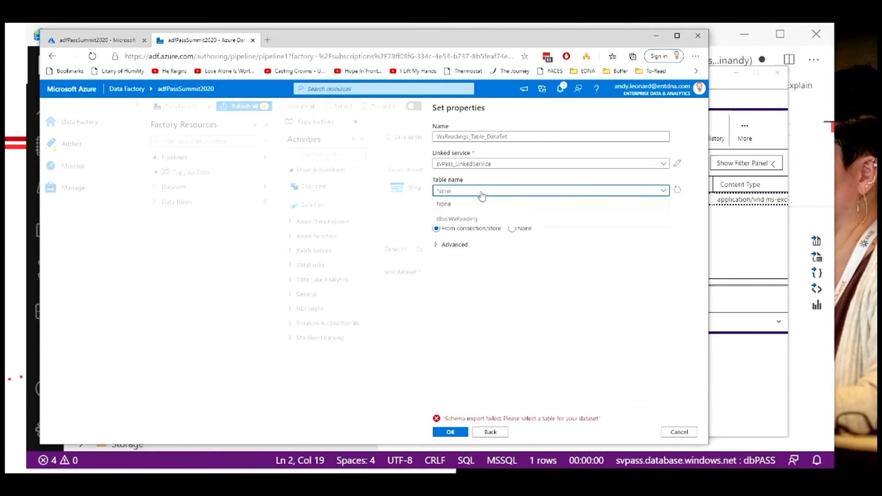
{"action": "left_click", "coordinate": [464, 220]}
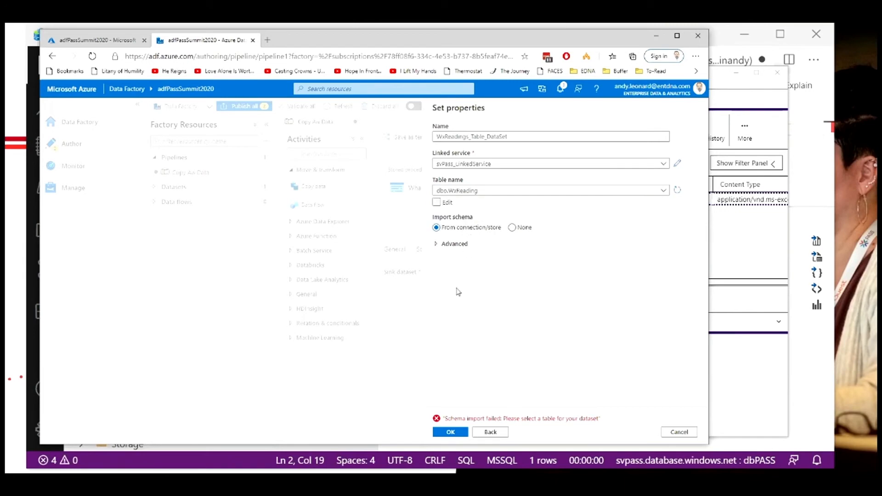
{"action": "left_click", "coordinate": [444, 432]}
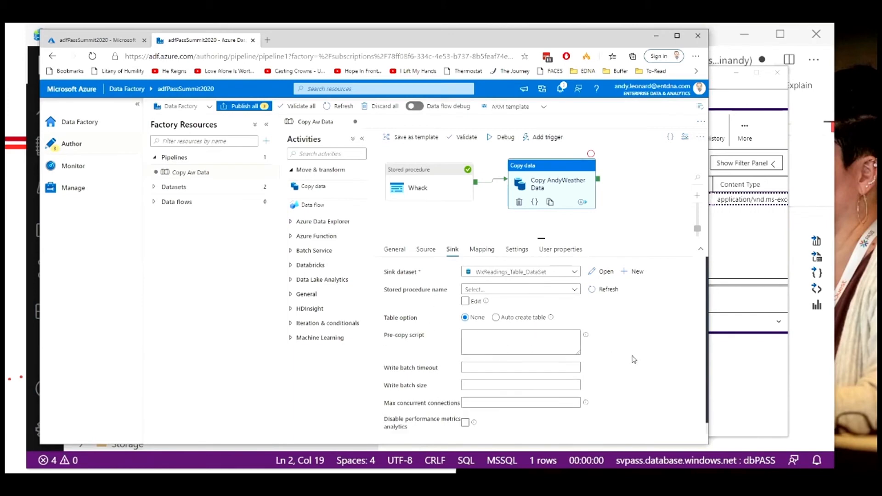
Step: Import the schemas on the copy activity's mapping and review the source-to-destination column mappings
{"action": "left_click", "coordinate": [486, 252]}
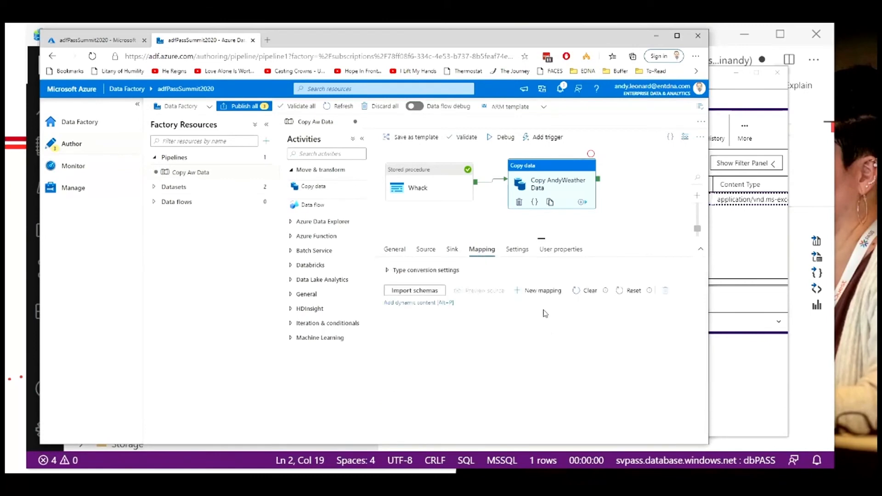
{"action": "left_click", "coordinate": [405, 291]}
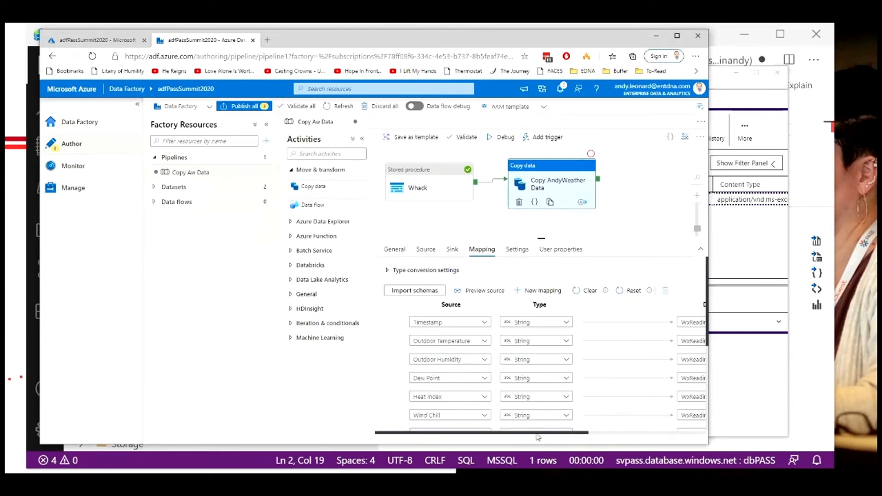
{"action": "left_click_drag", "start_coordinate": [538, 433], "coordinate": [557, 438]}
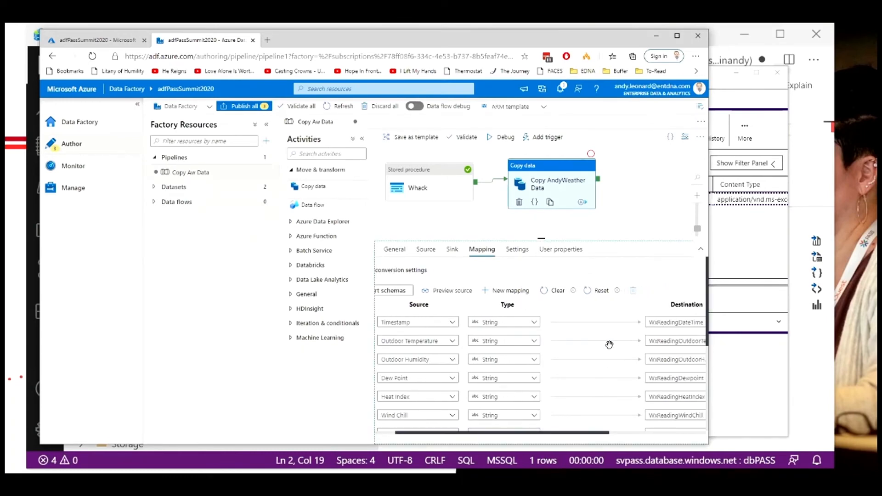
{"action": "scroll", "coordinate": [586, 344], "scroll_direction": "down", "scroll_amount": 1}
{"action": "scroll", "coordinate": [584, 345], "scroll_direction": "down", "scroll_amount": 3}
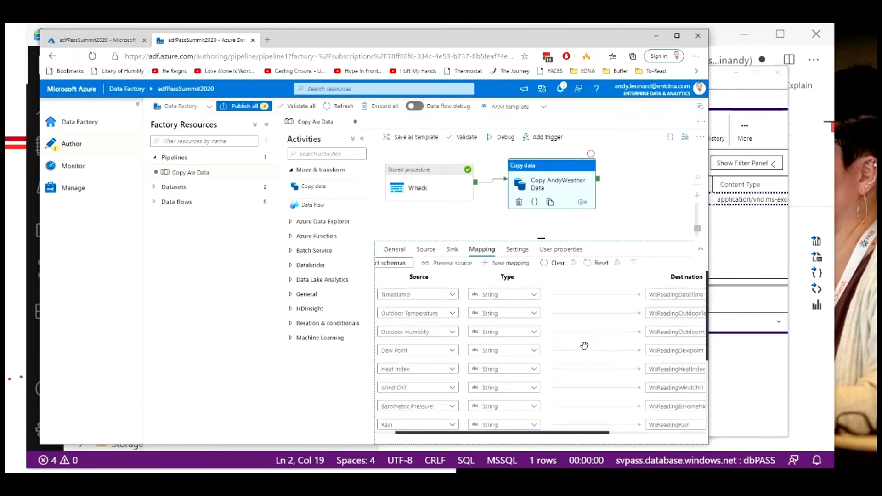
{"action": "scroll", "coordinate": [567, 377], "scroll_direction": "down", "scroll_amount": 2}
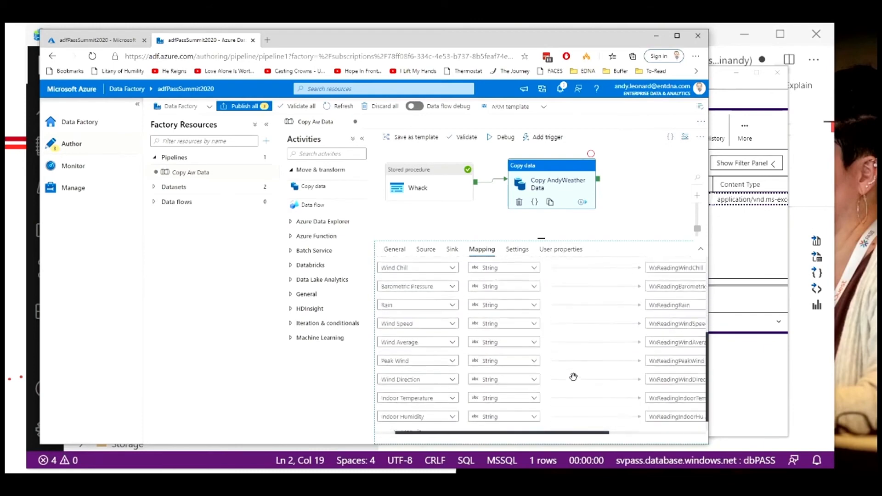
{"action": "left_click_drag", "start_coordinate": [553, 435], "coordinate": [542, 439]}
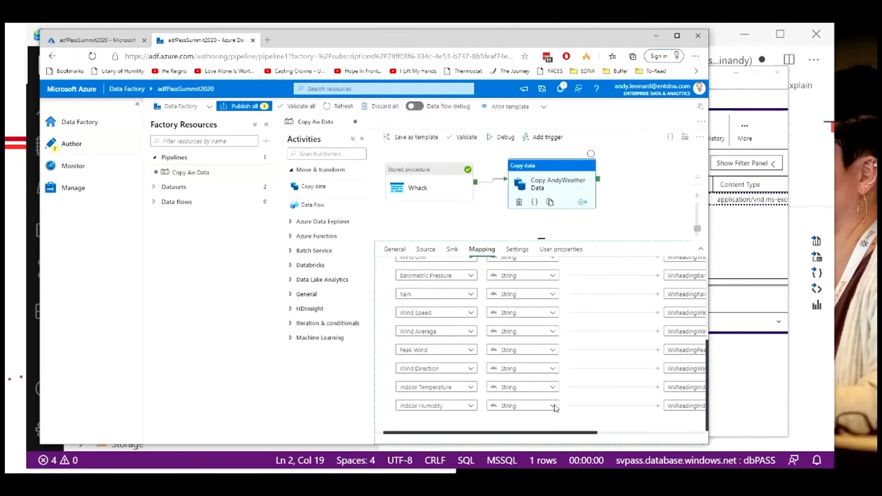
{"action": "scroll", "coordinate": [556, 406], "scroll_direction": "up", "scroll_amount": 5}
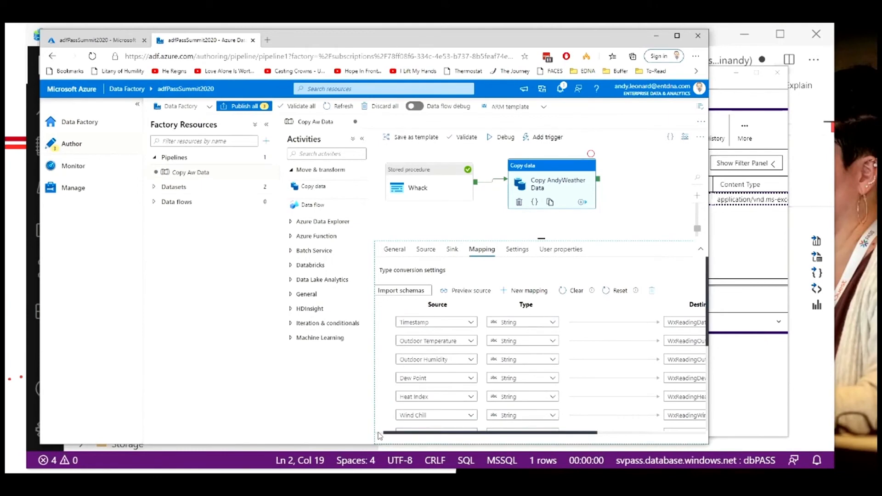
{"action": "scroll", "coordinate": [396, 439], "scroll_direction": "left", "scroll_amount": 2}
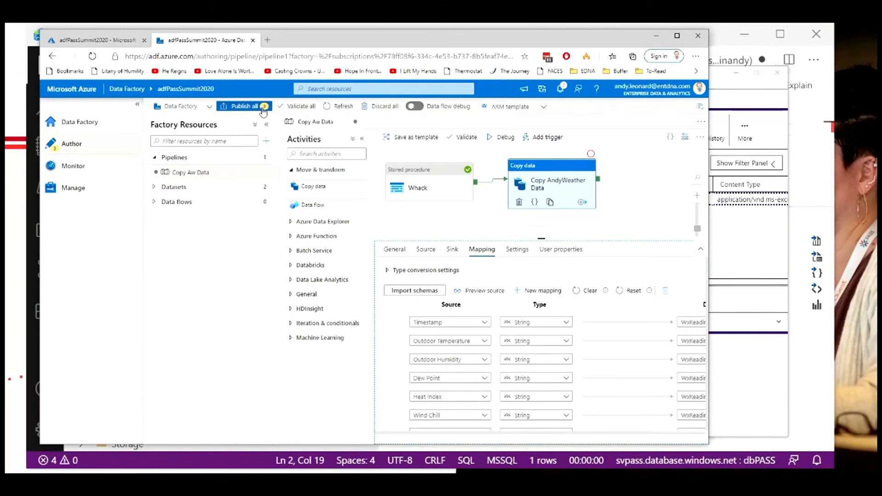
Step: Publish all pending changes to the data factory
{"action": "left_click", "coordinate": [237, 109]}
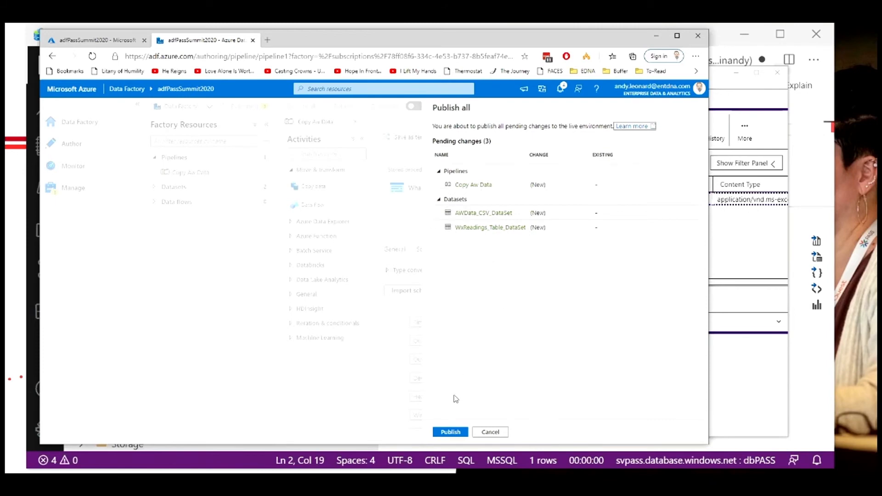
{"action": "left_click", "coordinate": [450, 432]}
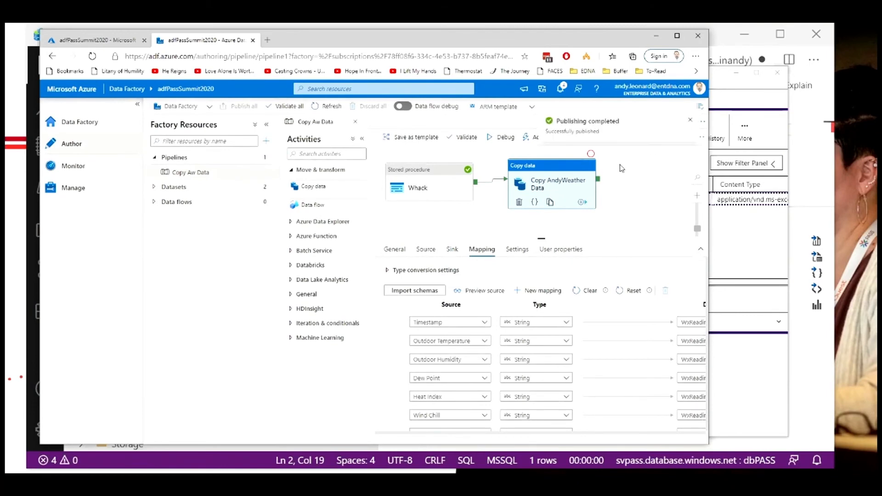
{"action": "left_click", "coordinate": [689, 124]}
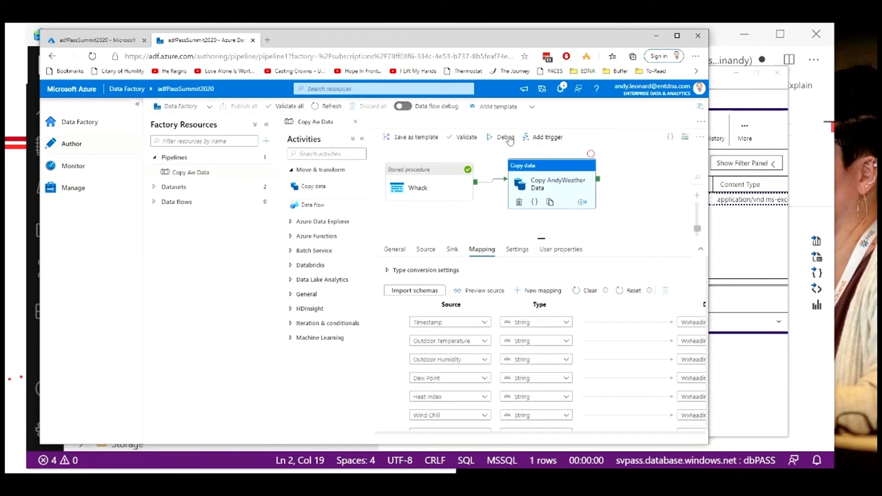
Step: Debug the pipeline and refresh the run output until the copy activity finishes
{"action": "left_click", "coordinate": [499, 140]}
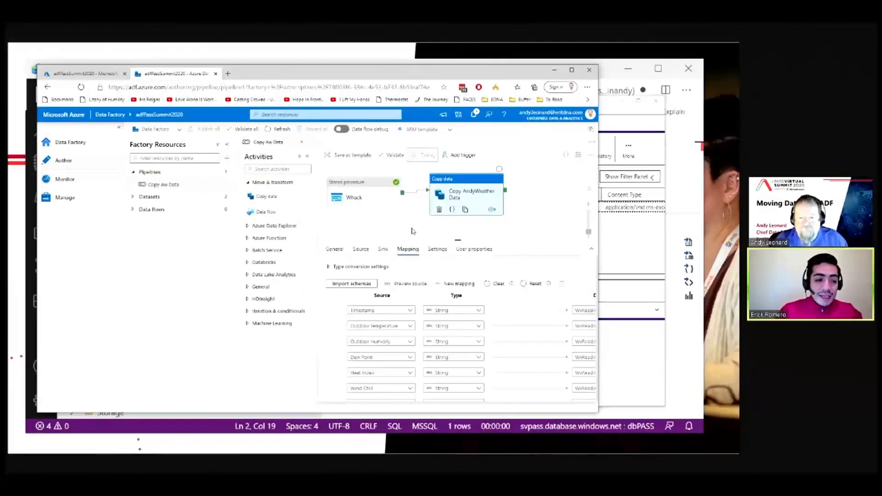
{"action": "left_click", "coordinate": [409, 230]}
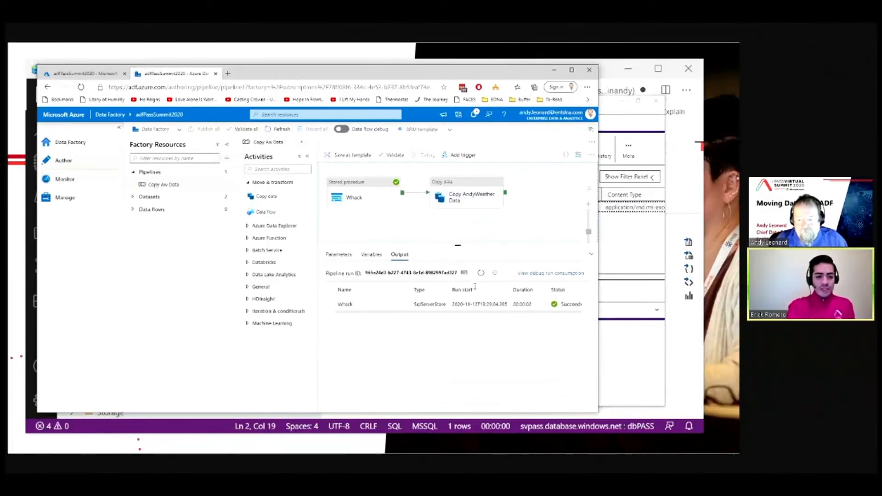
{"action": "left_click", "coordinate": [479, 273]}
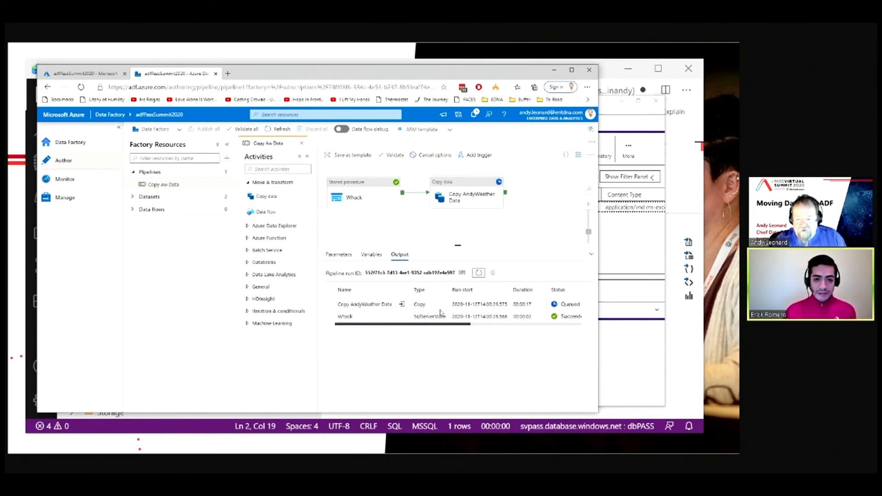
{"action": "left_click", "coordinate": [479, 275]}
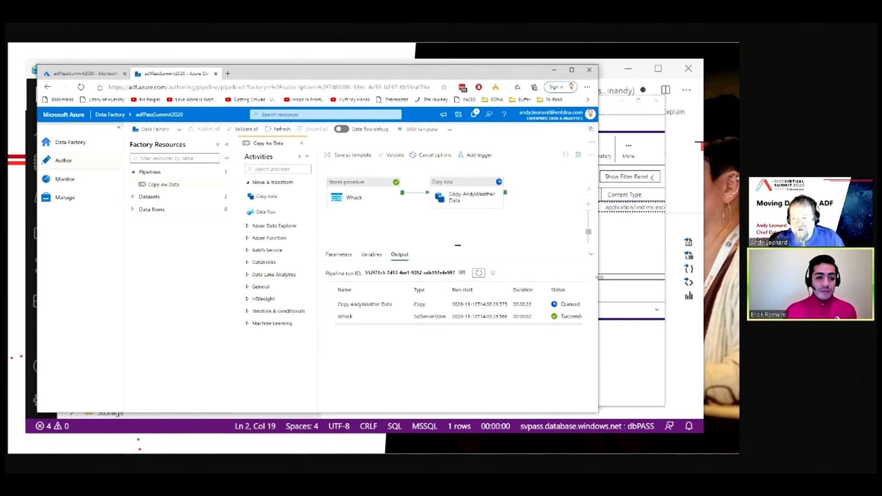
{"action": "left_click_drag", "start_coordinate": [597, 277], "coordinate": [669, 279]}
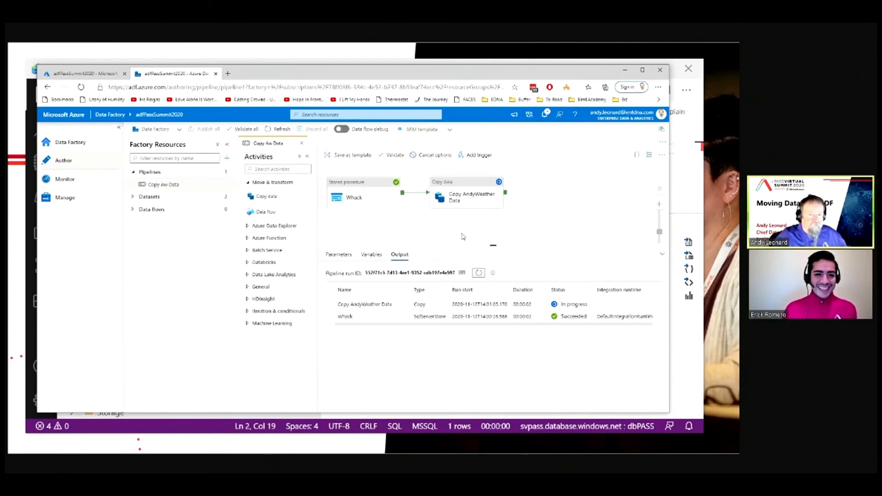
{"action": "left_click", "coordinate": [479, 273]}
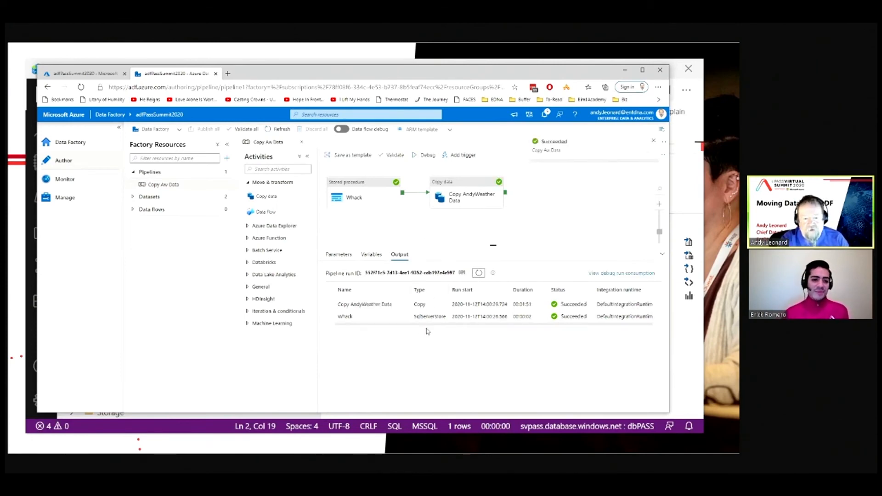
Step: Open the copy activity run's details to examine its read, write and duration figures
{"action": "left_click", "coordinate": [402, 305]}
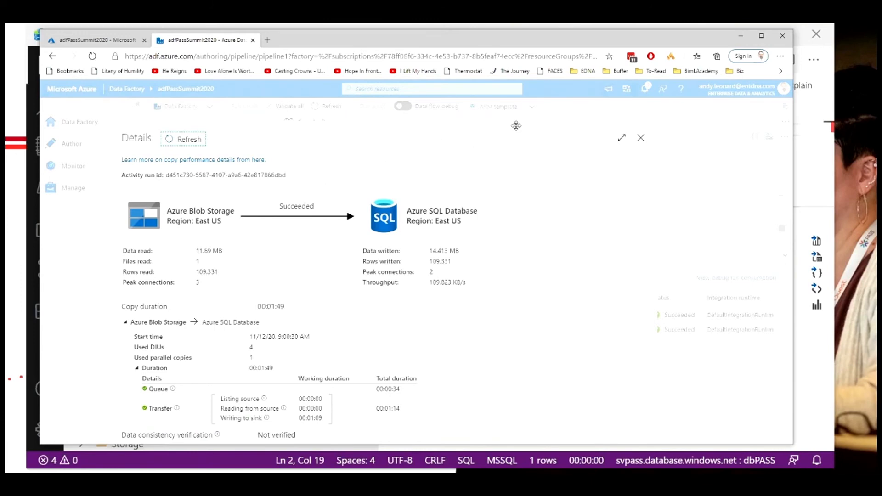
{"action": "left_click", "coordinate": [640, 137]}
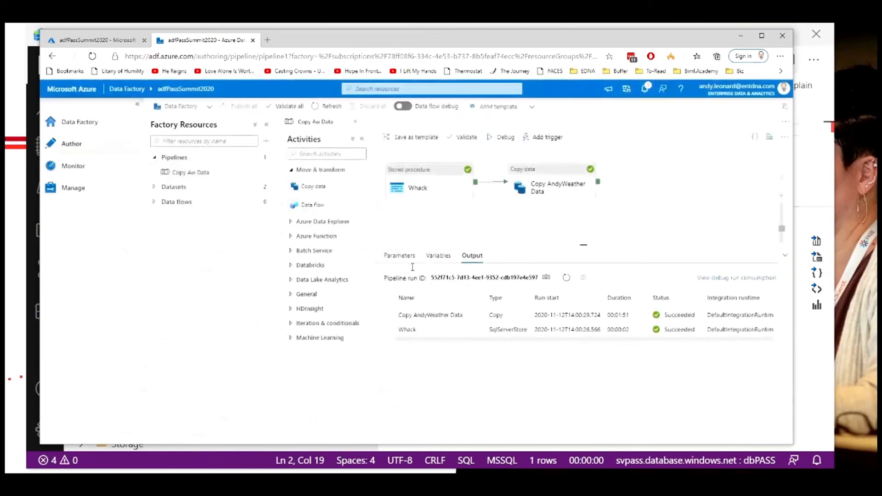
{"action": "mouse_move", "coordinate": [476, 317]}
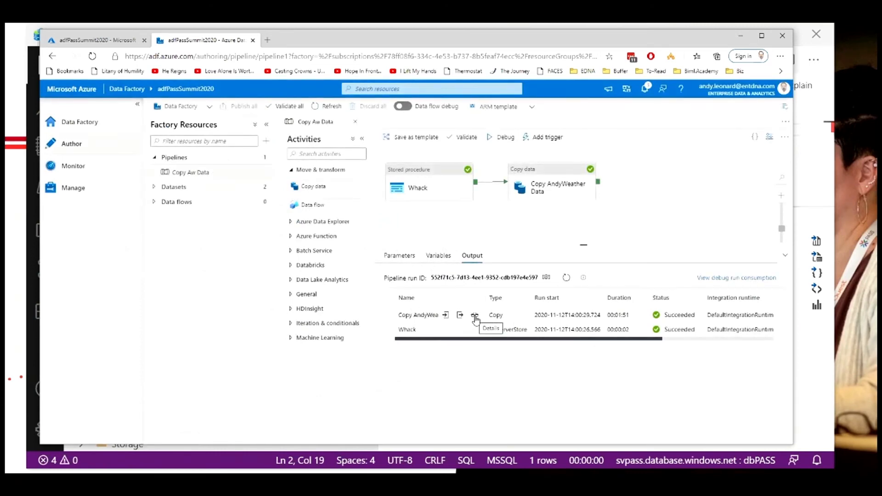
{"action": "left_click", "coordinate": [475, 316]}
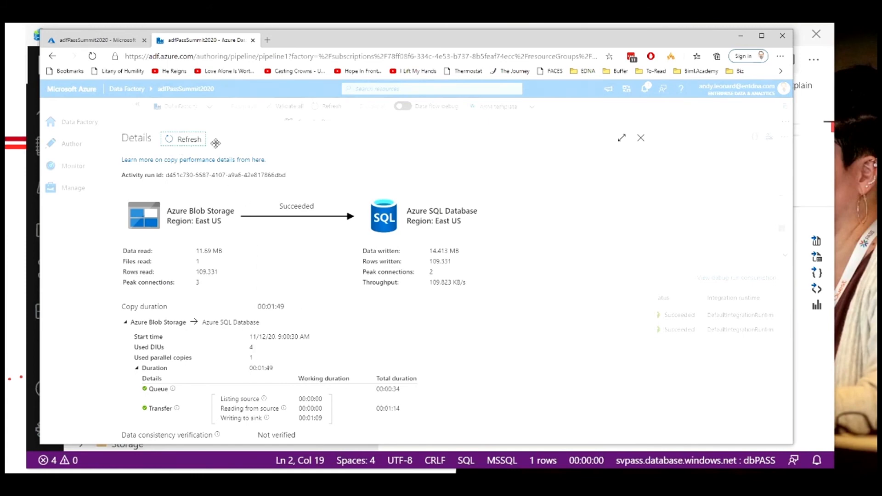
Step: Close the run details and add a new trigger to the pipeline named trOnBlobCreate
{"action": "left_click", "coordinate": [641, 140]}
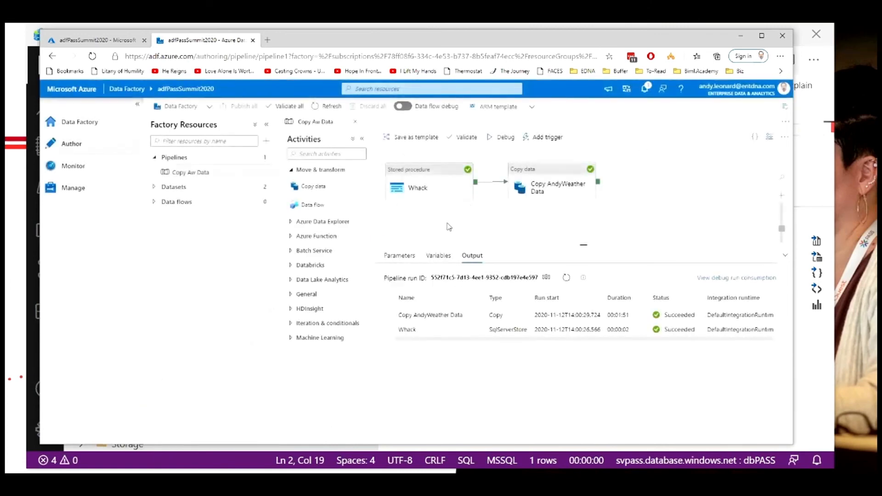
{"action": "left_click", "coordinate": [452, 224]}
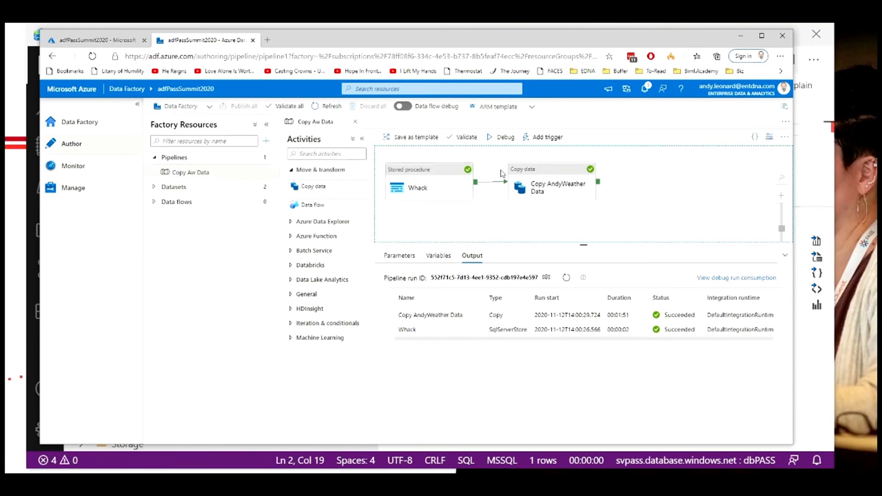
{"action": "left_click", "coordinate": [542, 138]}
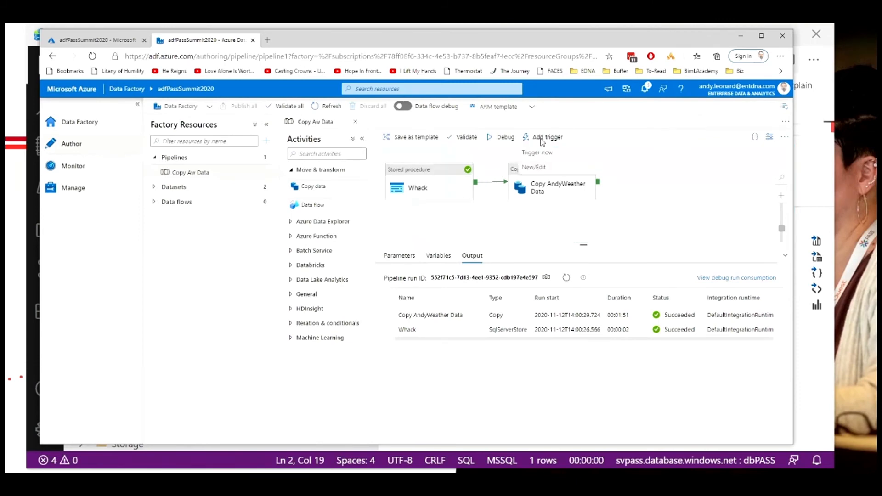
{"action": "left_click", "coordinate": [535, 169]}
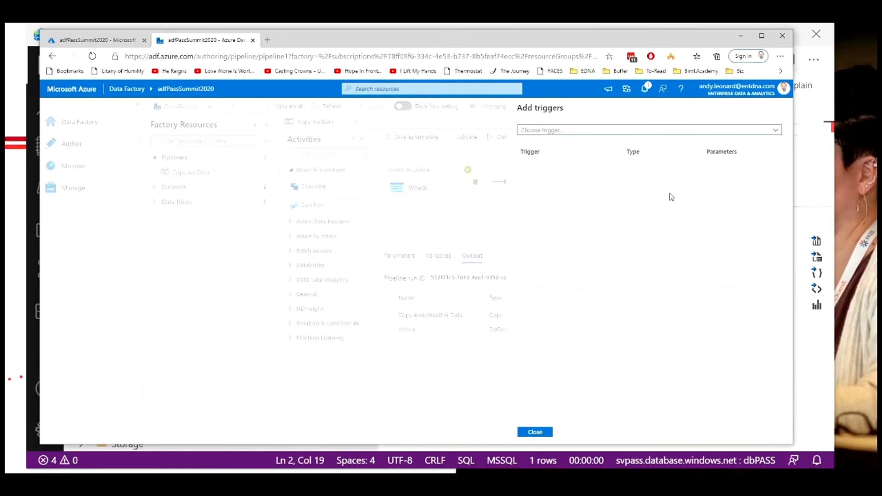
{"action": "left_click", "coordinate": [774, 130]}
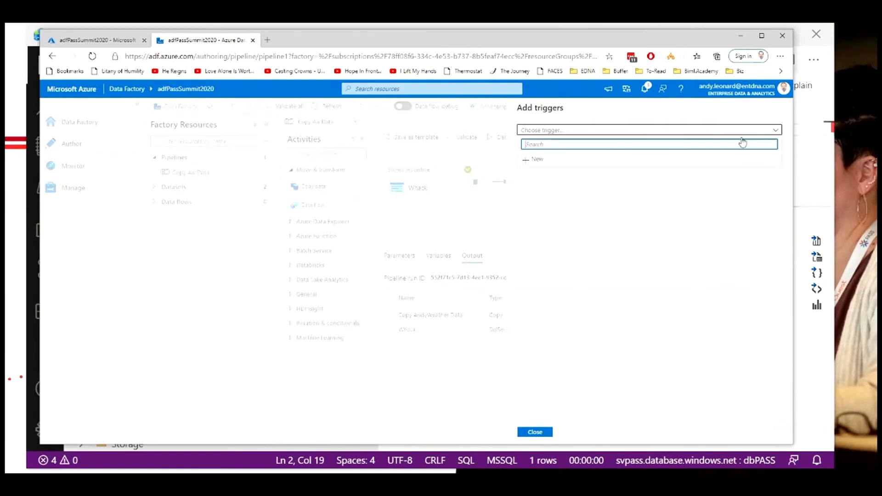
{"action": "left_click", "coordinate": [538, 160]}
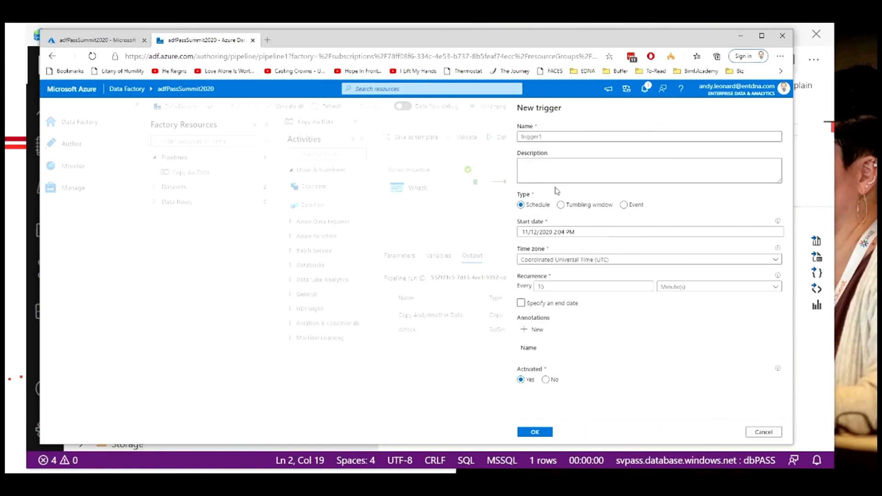
{"action": "left_click_drag", "start_coordinate": [553, 137], "coordinate": [498, 144]}
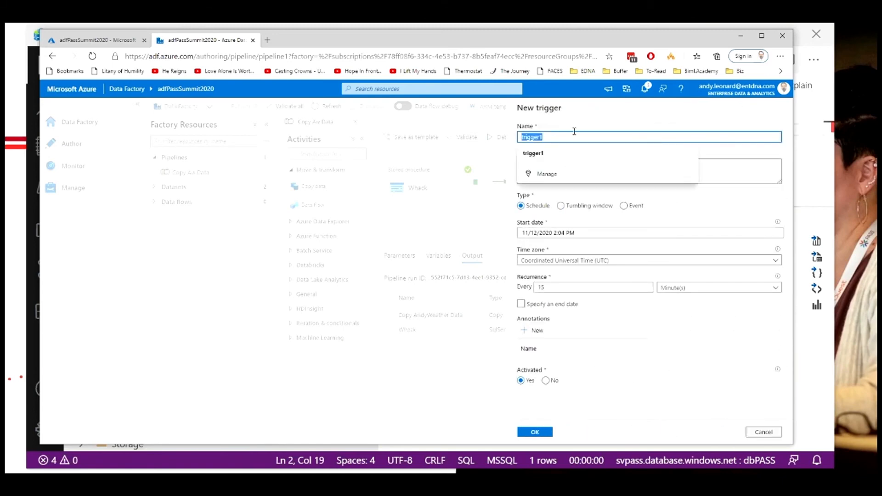
{"action": "type", "text": "trOnBl"}
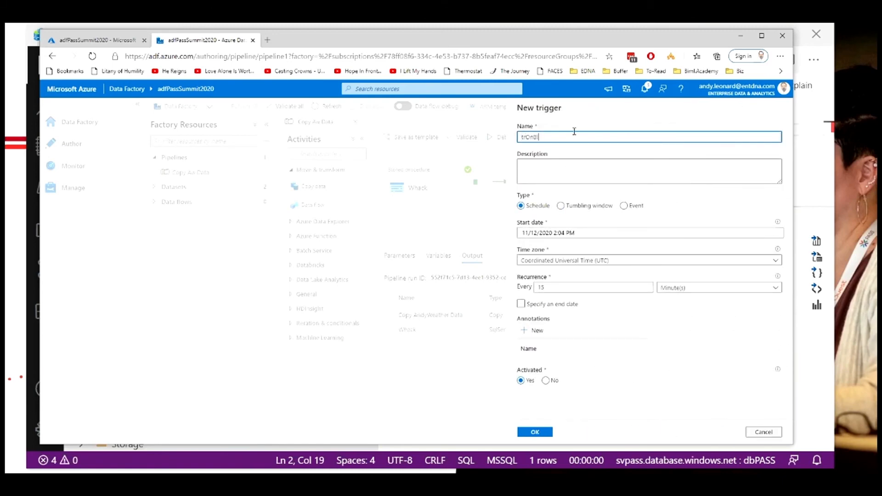
{"action": "type", "text": "obCreate"}
Step: Set the trigger's start date to 11/12/2020 2:00 PM
{"action": "left_click", "coordinate": [562, 235]}
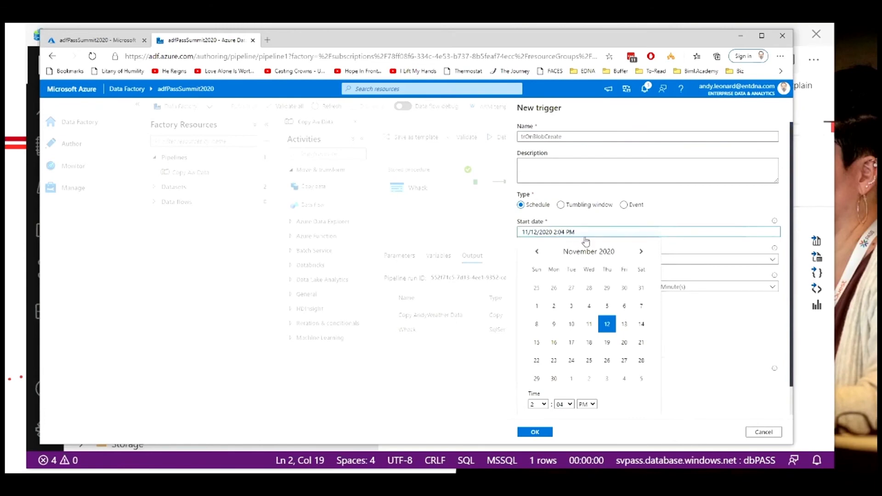
{"action": "key", "text": "Delete"}
{"action": "type", "text": "0"}
{"action": "left_click", "coordinate": [710, 221]}
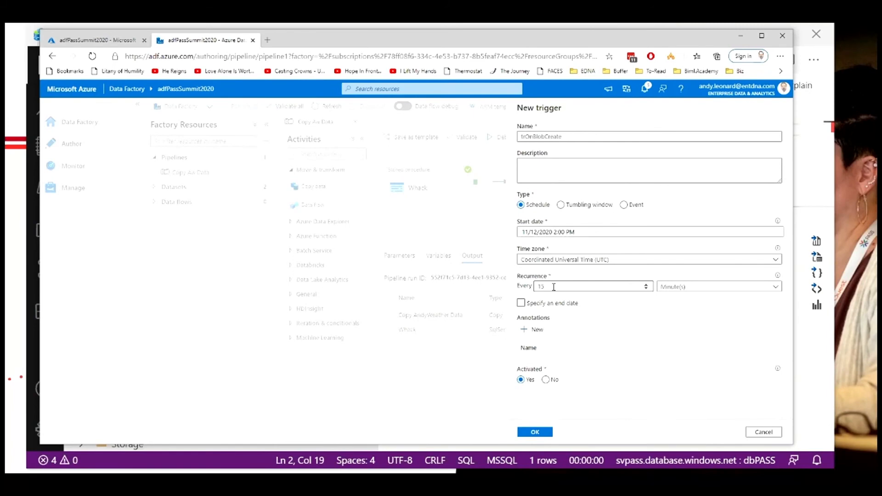
Step: Examine the Tumbling window and Schedule trigger type options
{"action": "left_click", "coordinate": [561, 206]}
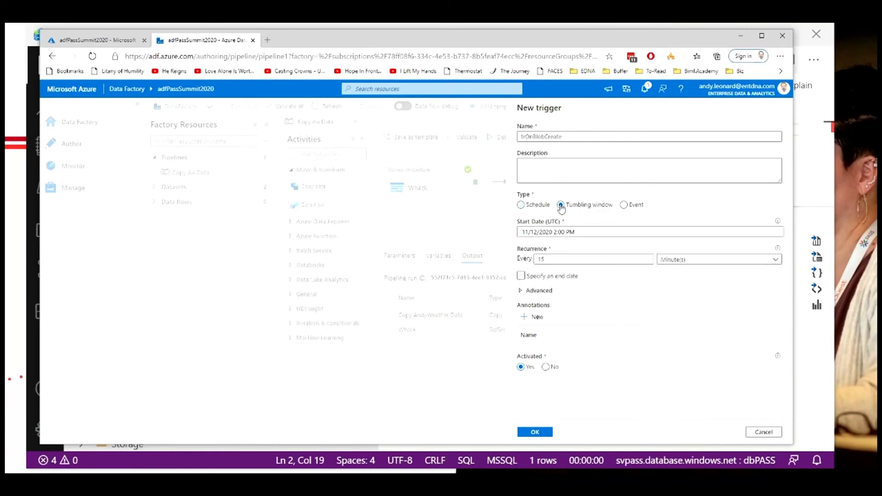
{"action": "left_click", "coordinate": [552, 260]}
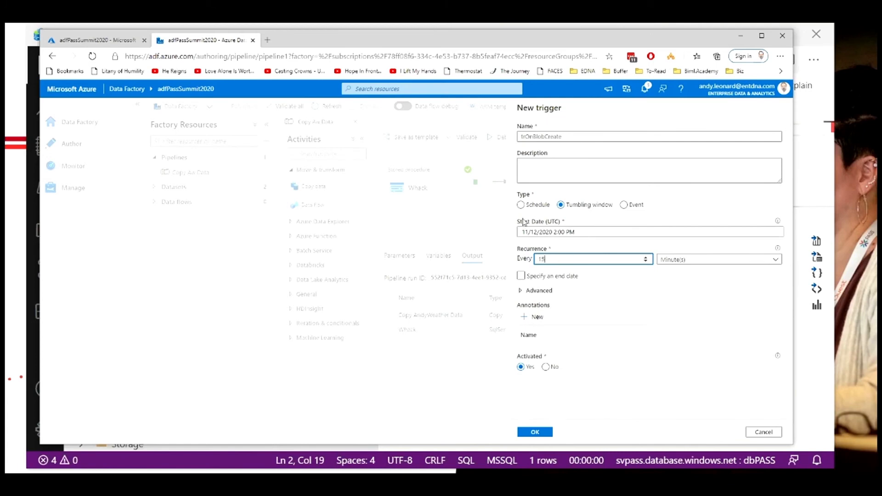
{"action": "left_click", "coordinate": [521, 205]}
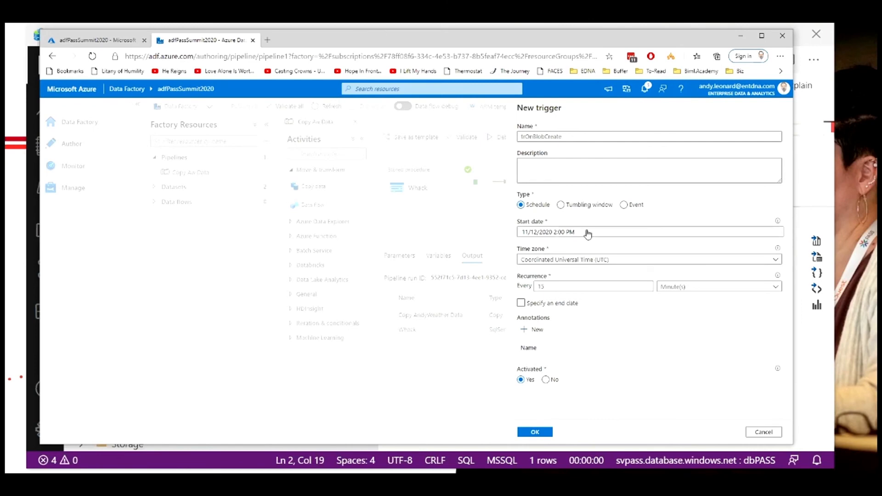
{"action": "left_click", "coordinate": [562, 205]}
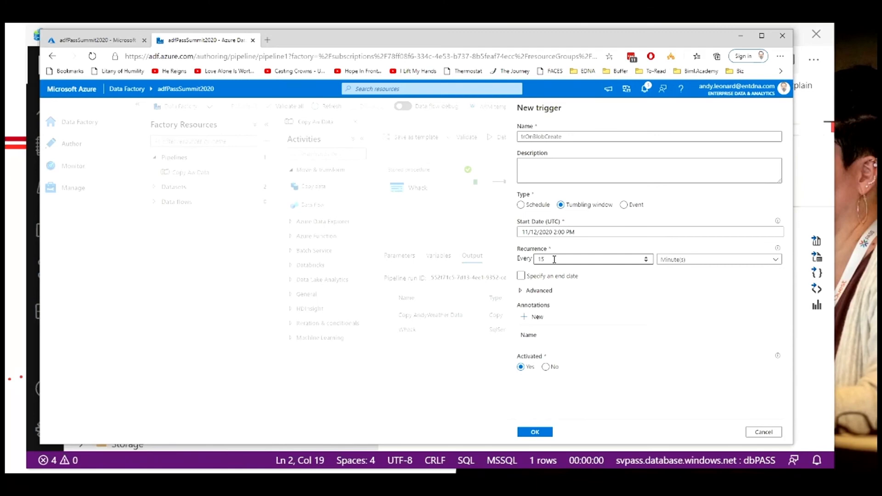
Step: Set the trigger type to Event using the Enterprise Data & Analytics subscription and the staw storage account
{"action": "left_click", "coordinate": [624, 206]}
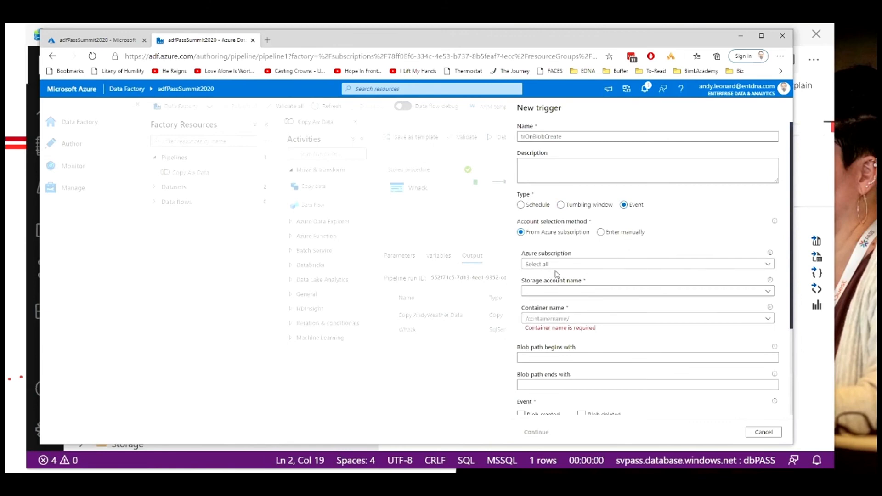
{"action": "left_click", "coordinate": [542, 265]}
{"action": "left_click", "coordinate": [547, 288]}
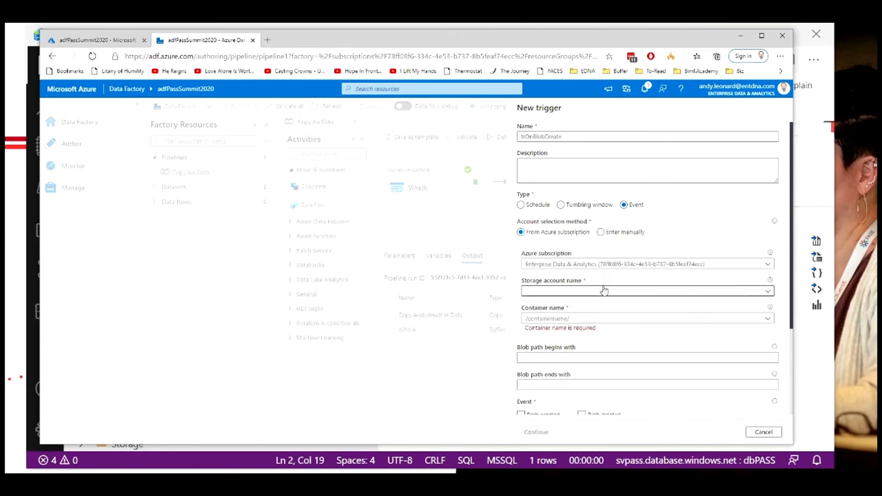
{"action": "left_click", "coordinate": [555, 294]}
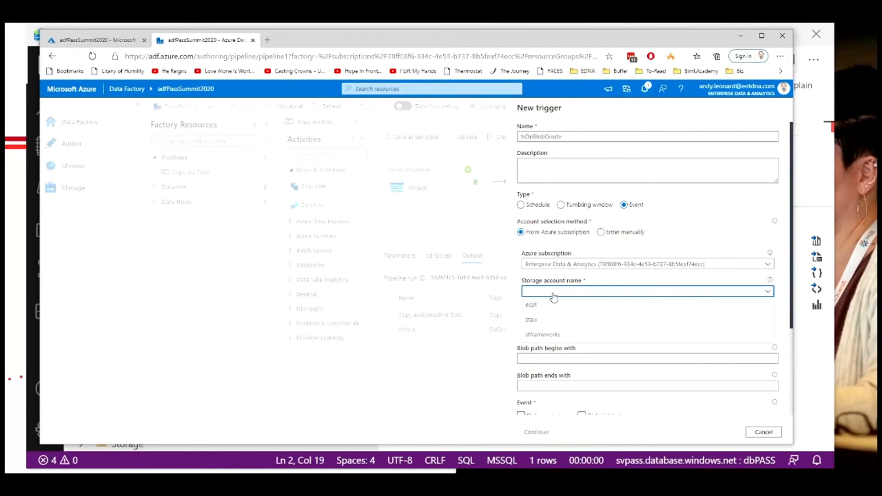
{"action": "left_click", "coordinate": [534, 320]}
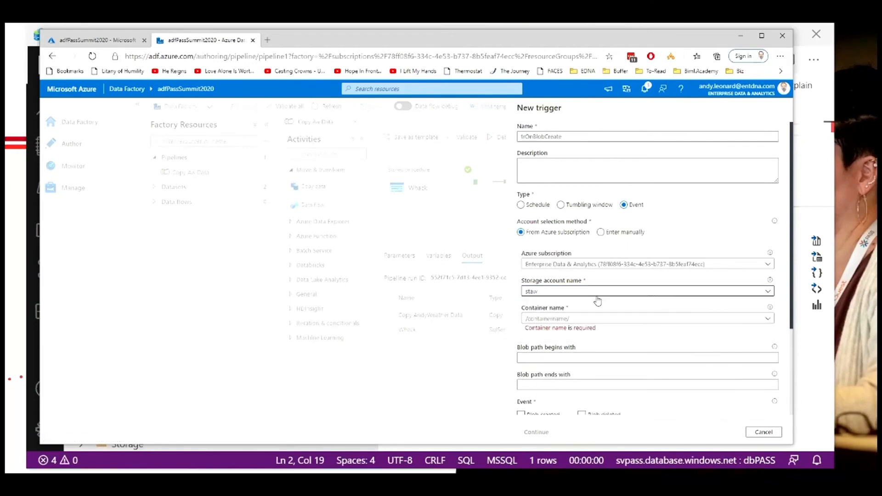
Step: Filter the trigger to Blob created events in container pass whose blob path begins with acuriteweather.CSV
{"action": "left_click", "coordinate": [579, 321]}
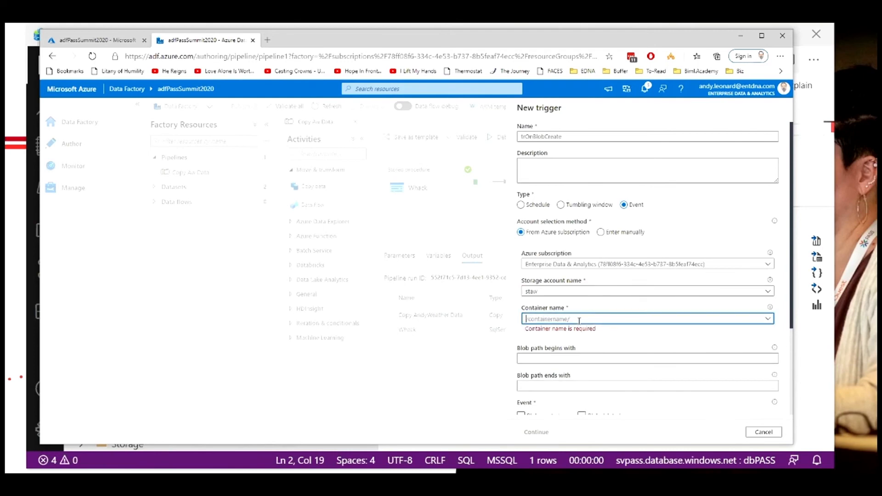
{"action": "type", "text": "/pass/"}
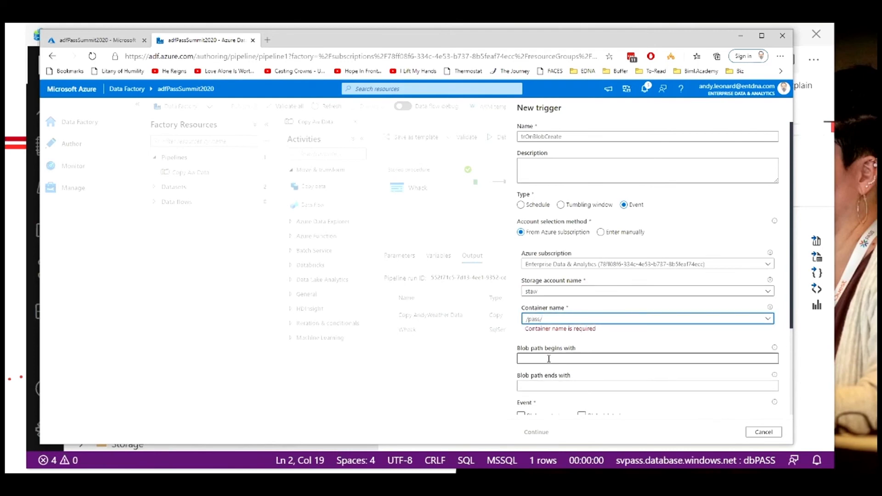
{"action": "left_click", "coordinate": [565, 359]}
{"action": "type", "text": "a"}
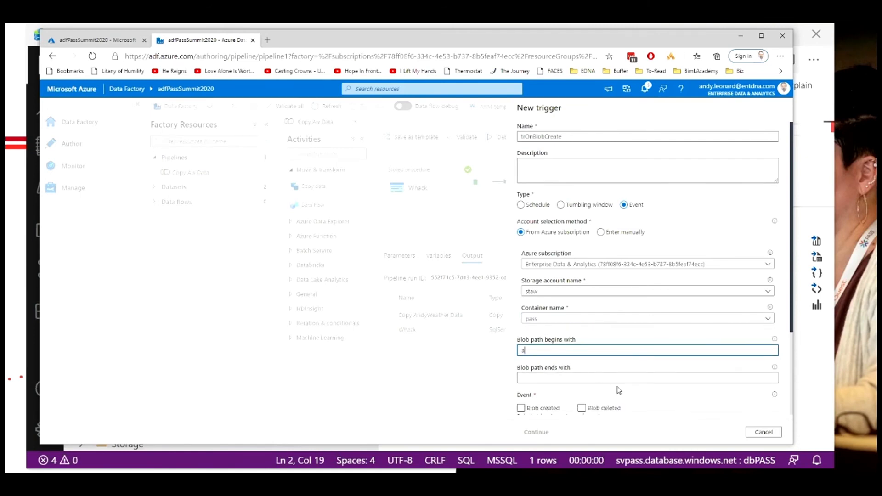
{"action": "type", "text": "curiteweather.CSV"}
{"action": "scroll", "coordinate": [633, 381], "scroll_direction": "down", "scroll_amount": 1}
{"action": "left_click", "coordinate": [521, 378]}
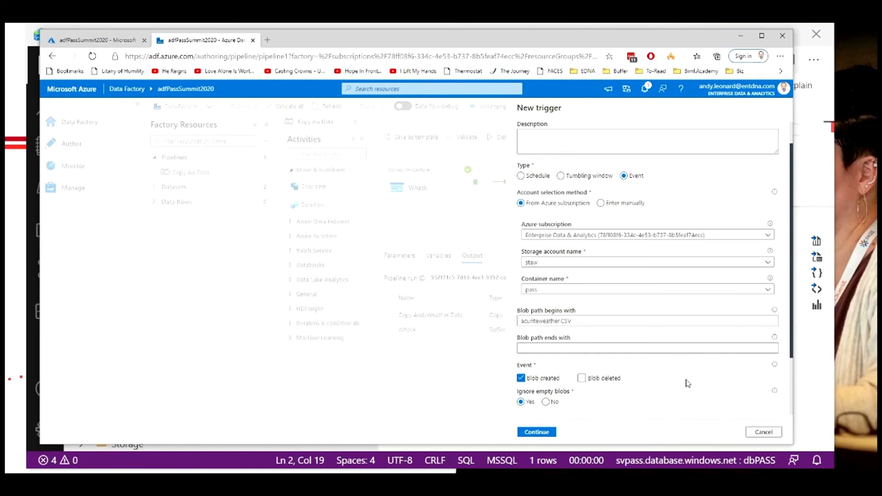
Step: Continue through the trigger's data preview and run parameters pages and save the trigger
{"action": "scroll", "coordinate": [688, 386], "scroll_direction": "down", "scroll_amount": 2}
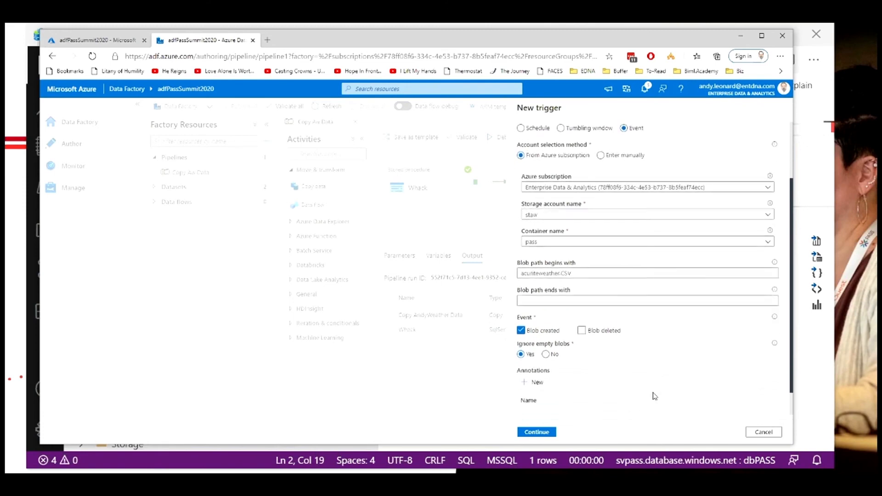
{"action": "scroll", "coordinate": [597, 407], "scroll_direction": "down", "scroll_amount": 1}
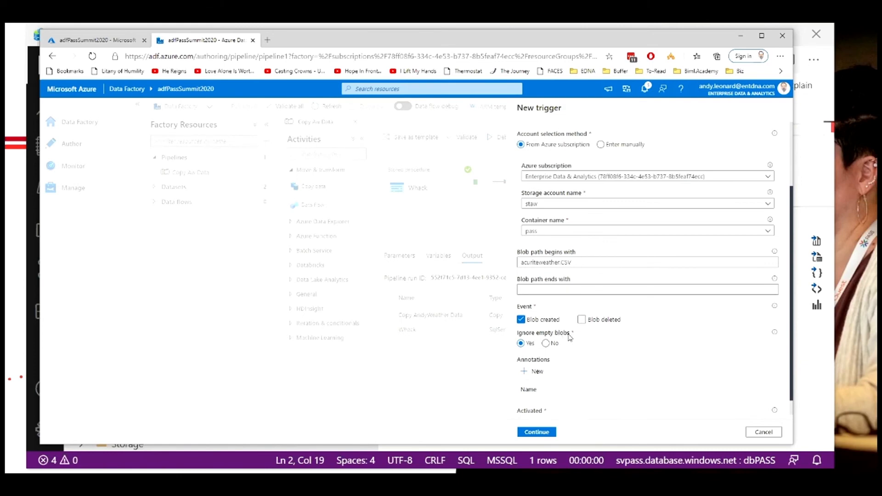
{"action": "scroll", "coordinate": [625, 365], "scroll_direction": "down", "scroll_amount": 2}
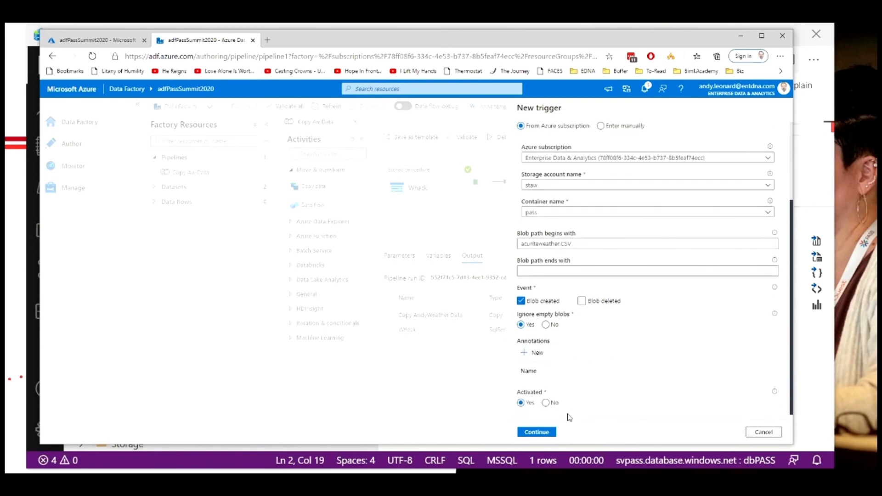
{"action": "left_click", "coordinate": [542, 432]}
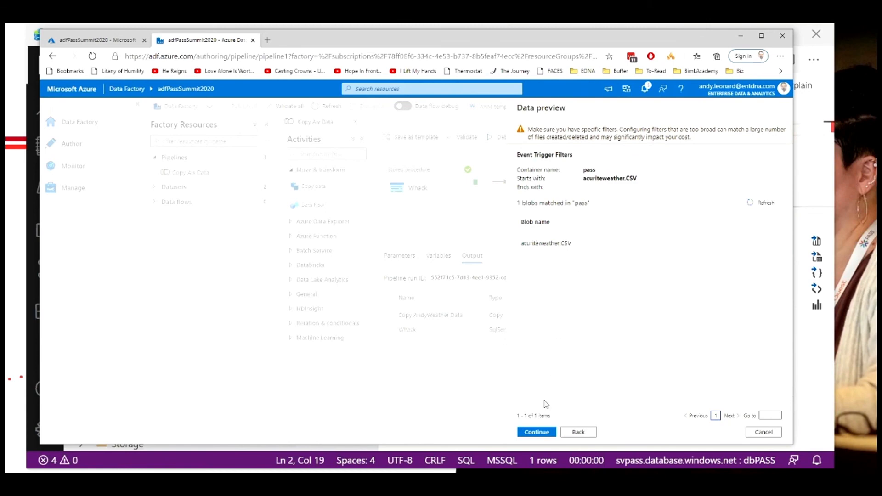
{"action": "left_click", "coordinate": [545, 432]}
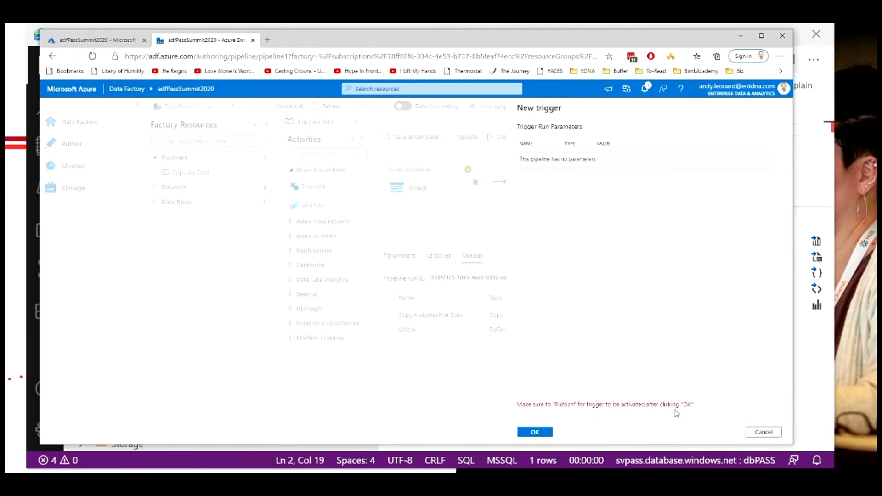
{"action": "left_click", "coordinate": [545, 434]}
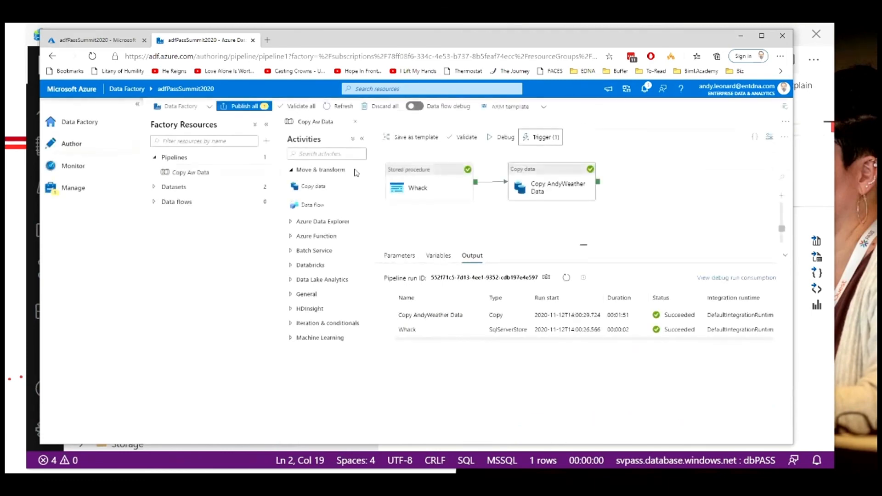
Step: Publish the new trigger to the data factory
{"action": "left_click", "coordinate": [250, 108]}
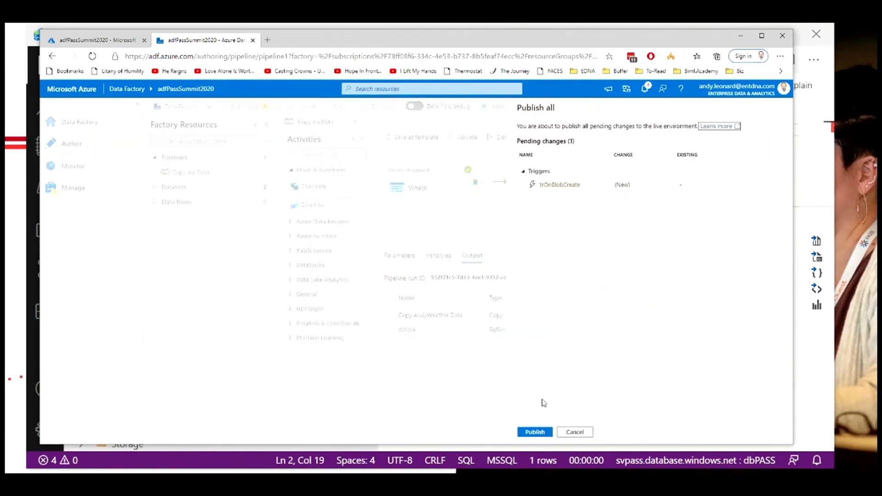
{"action": "left_click", "coordinate": [542, 434]}
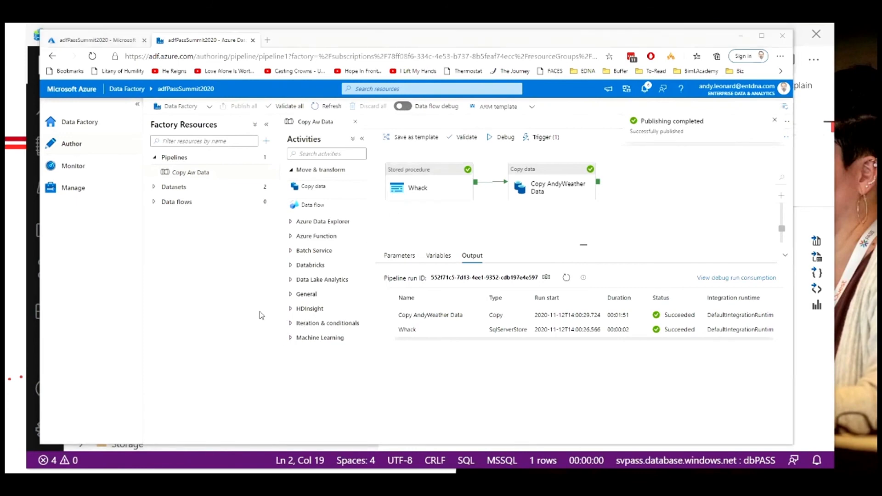
Step: Upload acuriteweather.CSV from Downloads into the pass blob container, replacing the existing blob
{"action": "key", "text": "alt+Tab"}
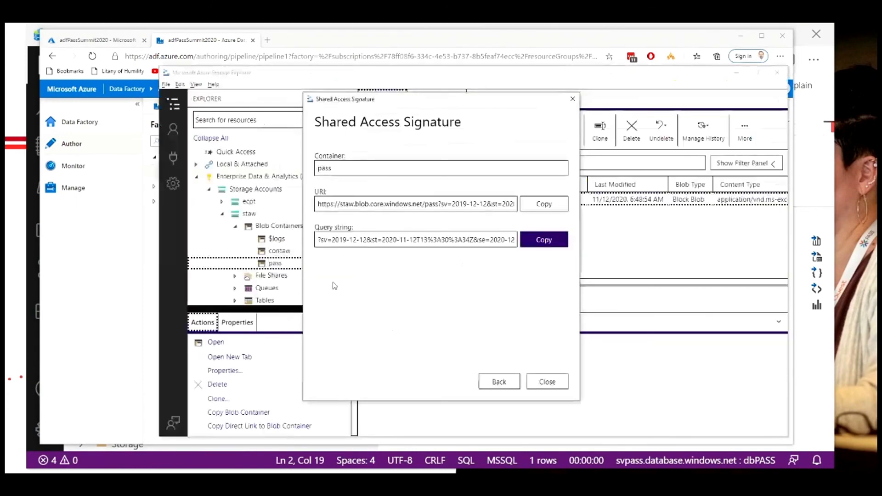
{"action": "left_click", "coordinate": [547, 382]}
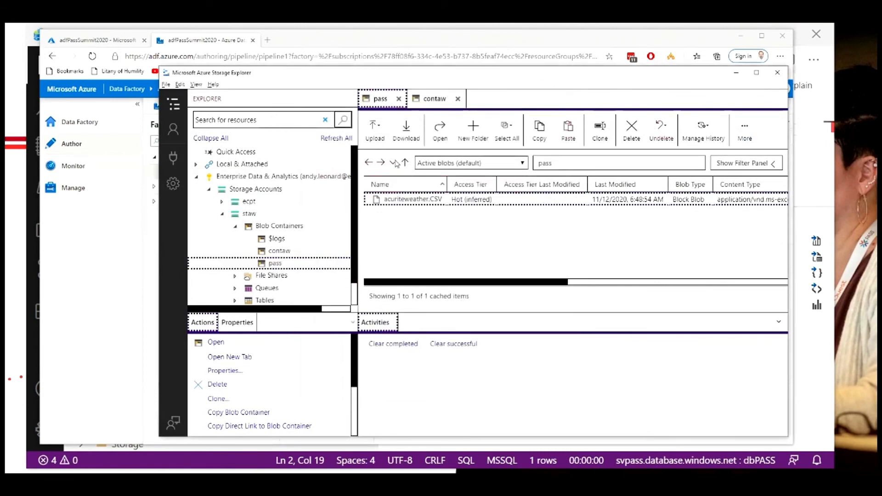
{"action": "left_click", "coordinate": [385, 130]}
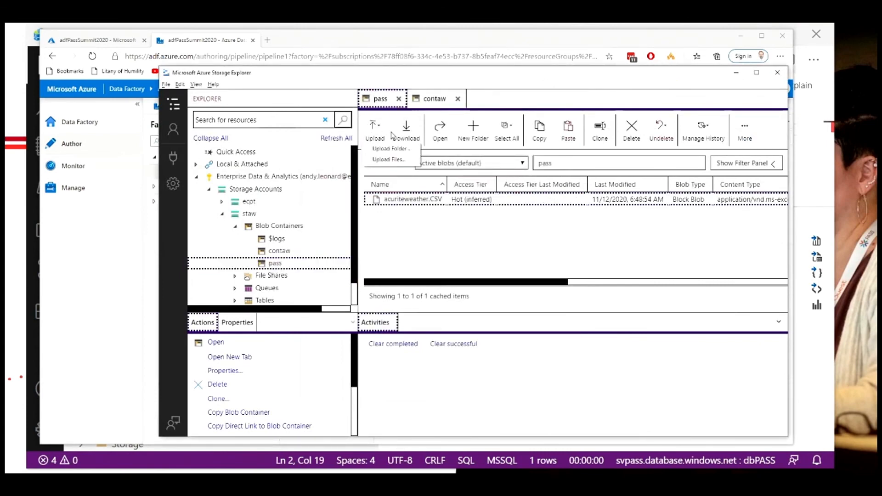
{"action": "left_click", "coordinate": [388, 160]}
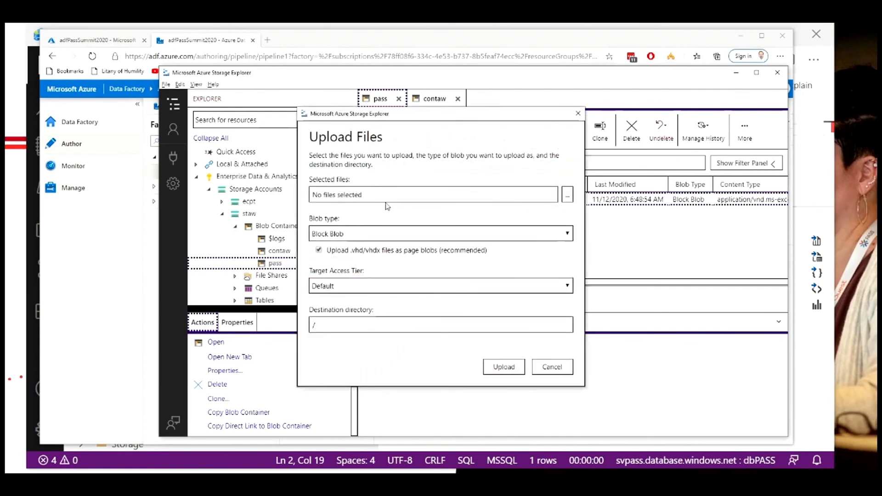
{"action": "left_click", "coordinate": [386, 197]}
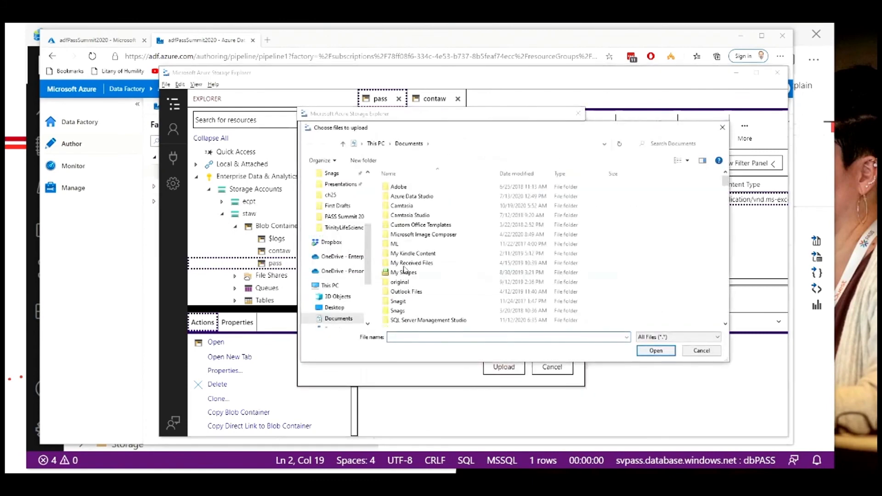
{"action": "scroll", "coordinate": [337, 195], "scroll_direction": "up", "scroll_amount": 5}
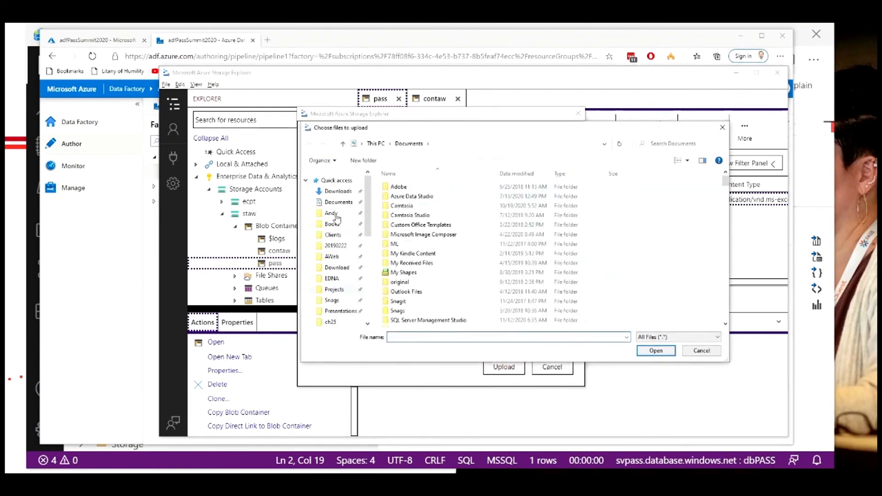
{"action": "left_click", "coordinate": [338, 192]}
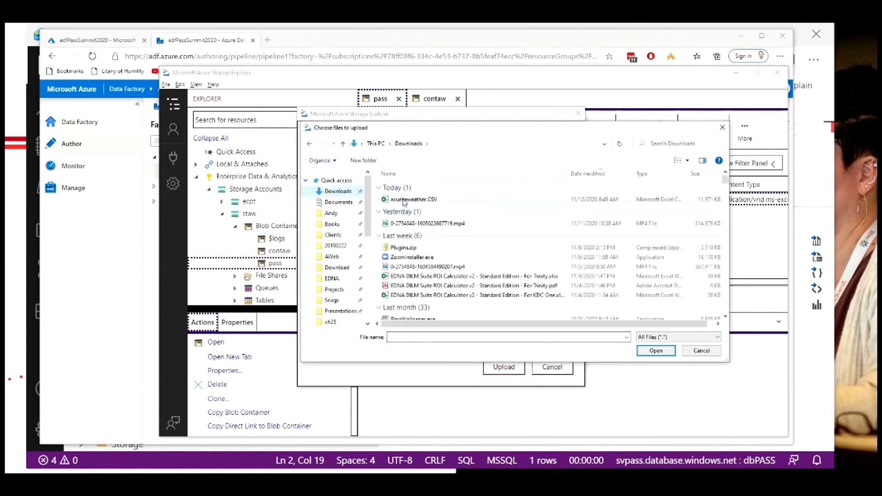
{"action": "left_click", "coordinate": [404, 200]}
{"action": "left_click", "coordinate": [657, 350]}
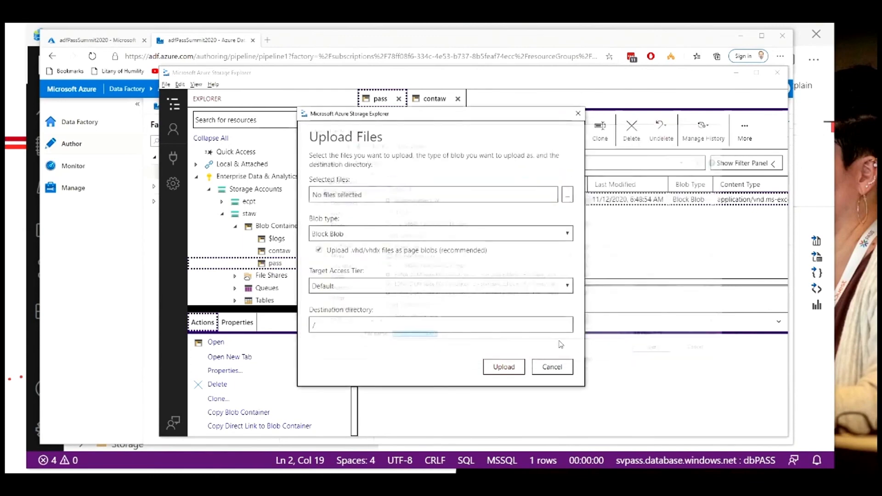
{"action": "left_click", "coordinate": [504, 368]}
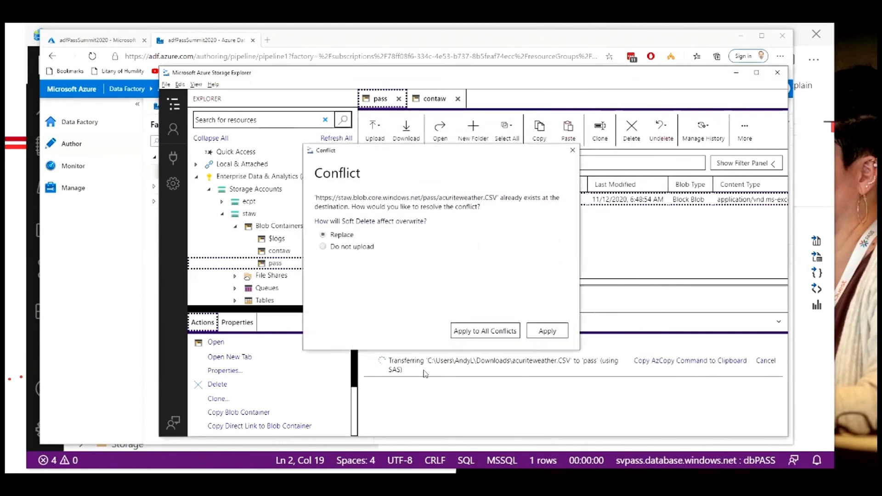
{"action": "left_click", "coordinate": [534, 336]}
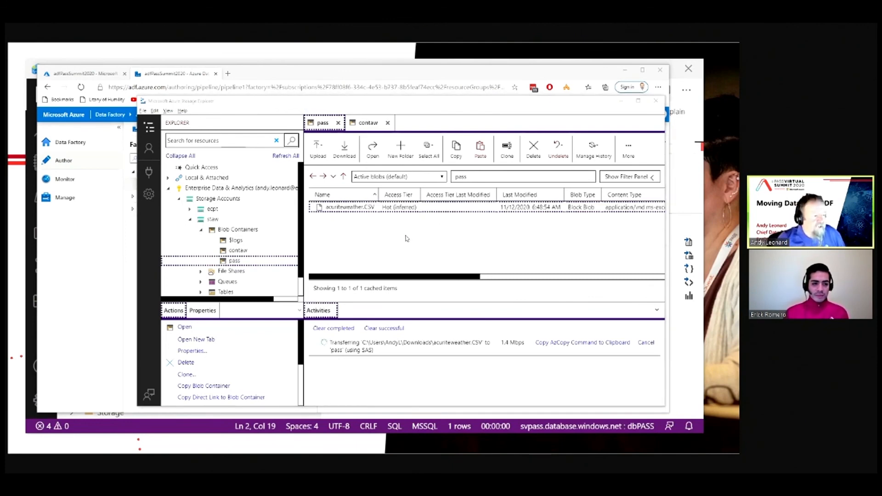
{"action": "key", "text": "alt+Tab"}
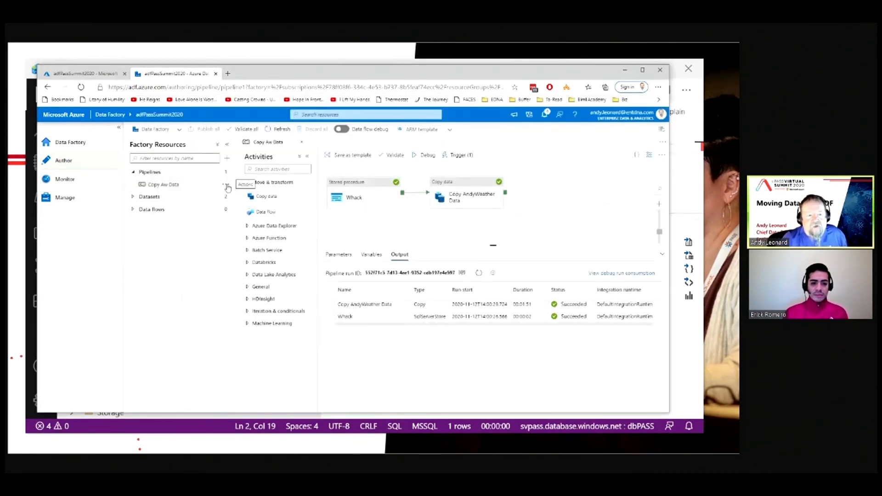
{"action": "left_click", "coordinate": [227, 185]}
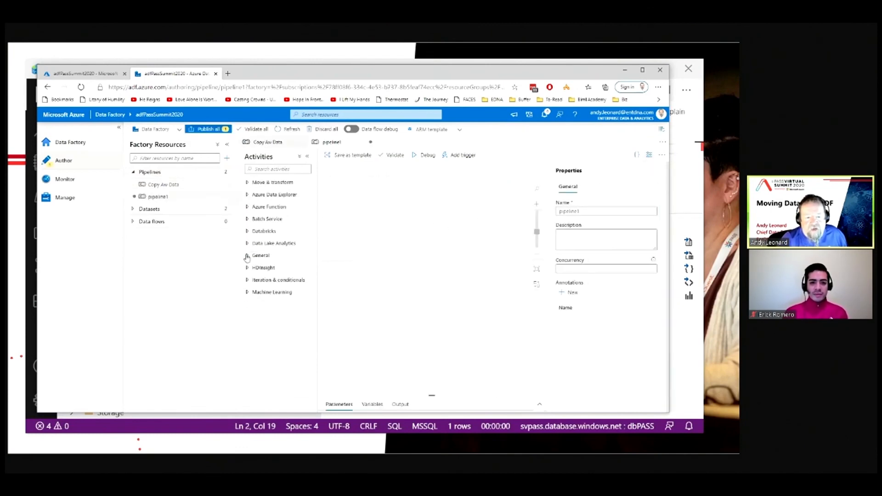
{"action": "left_click", "coordinate": [246, 256]}
{"action": "scroll", "coordinate": [268, 332], "scroll_direction": "down", "scroll_amount": 1}
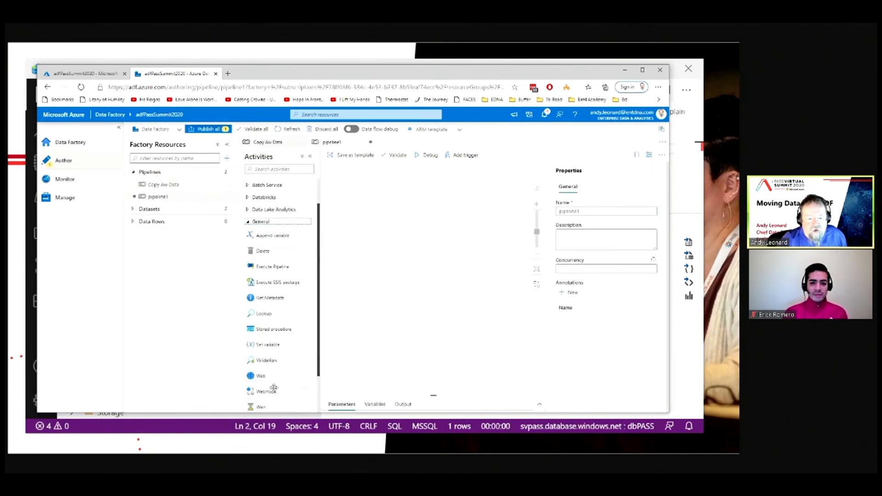
{"action": "left_click_drag", "start_coordinate": [262, 406], "coordinate": [361, 228]}
{"action": "left_click", "coordinate": [366, 304]}
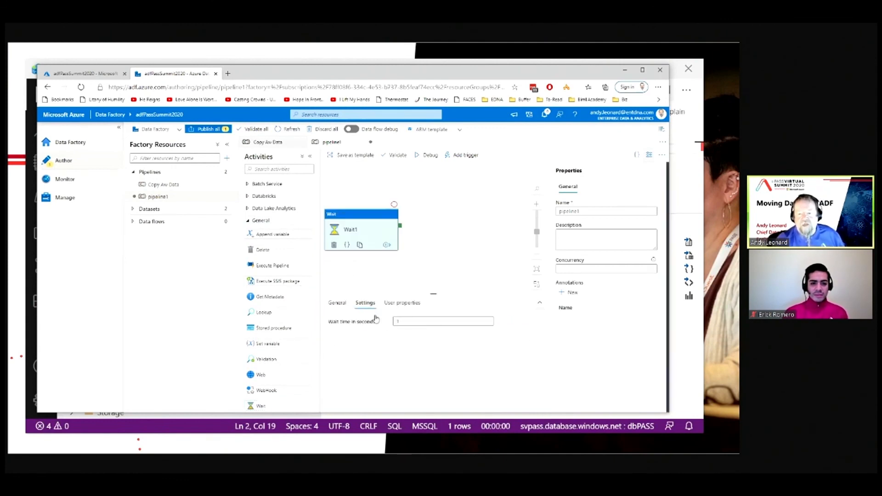
{"action": "left_click", "coordinate": [453, 321]}
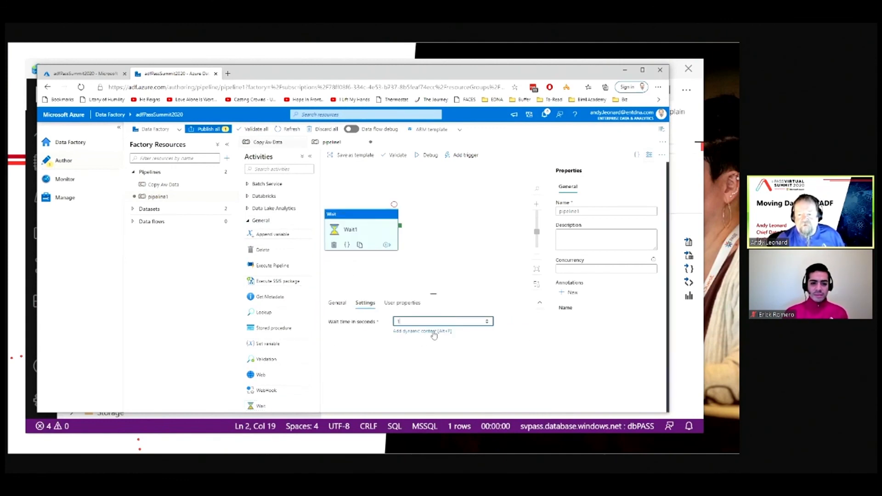
{"action": "left_click", "coordinate": [431, 261]}
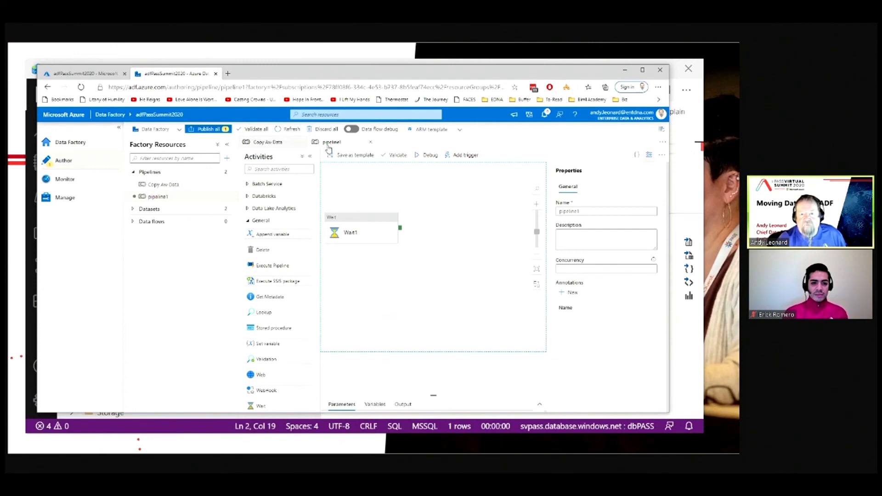
{"action": "left_click", "coordinate": [297, 143]}
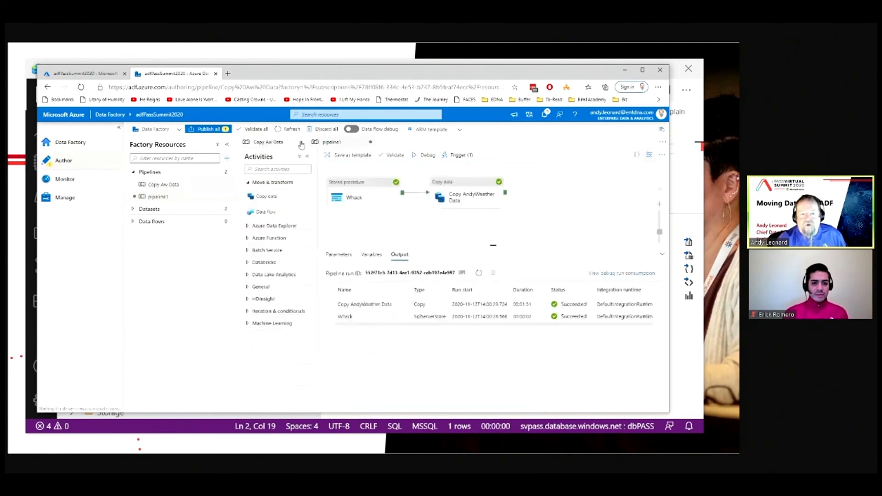
{"action": "left_click", "coordinate": [301, 142]}
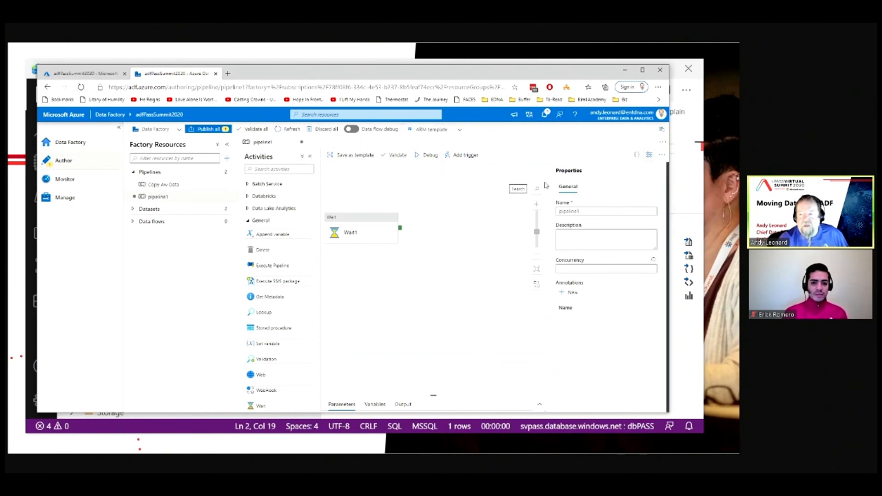
{"action": "left_click", "coordinate": [636, 155]}
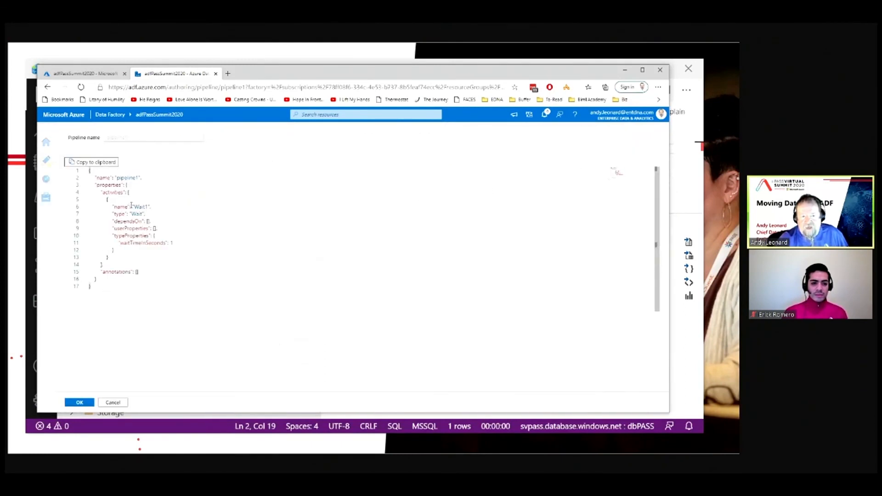
{"action": "left_click", "coordinate": [92, 402]}
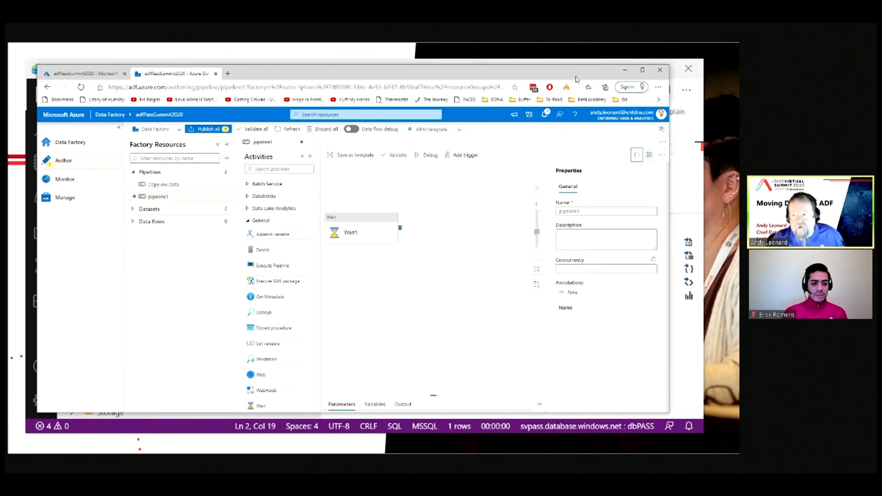
Step: Close the Data Factory tab without saving, reopen Author & Monitor and expand the pipelines list
{"action": "left_click", "coordinate": [216, 74]}
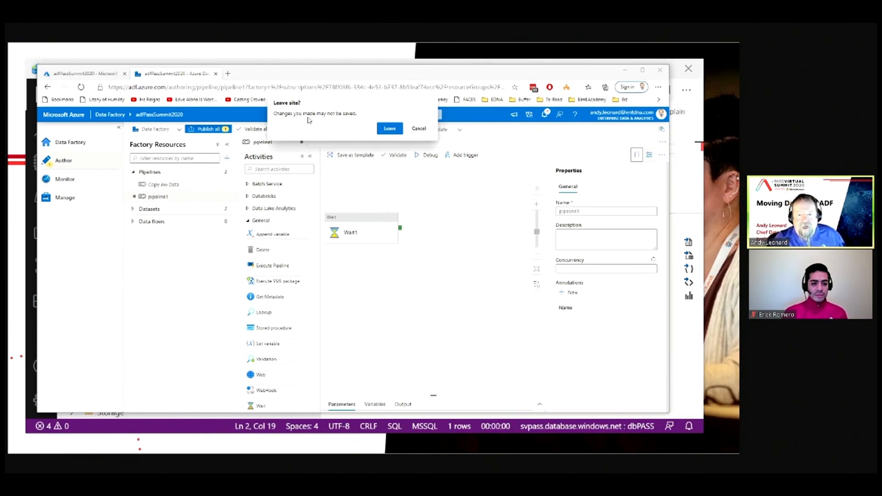
{"action": "left_click", "coordinate": [390, 130]}
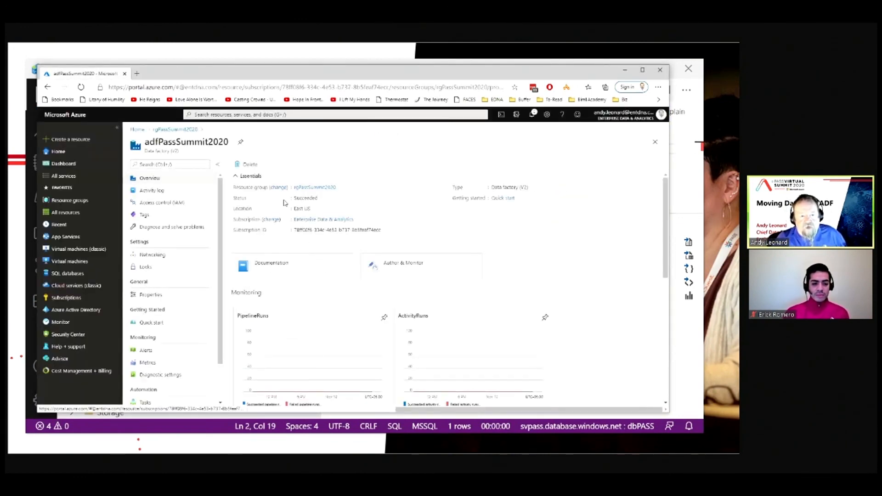
{"action": "left_click", "coordinate": [395, 266]}
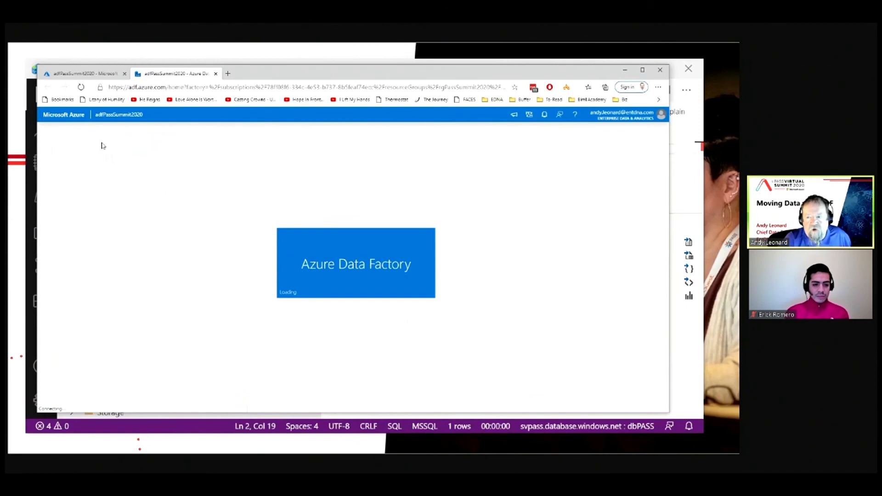
{"action": "left_click", "coordinate": [46, 160]}
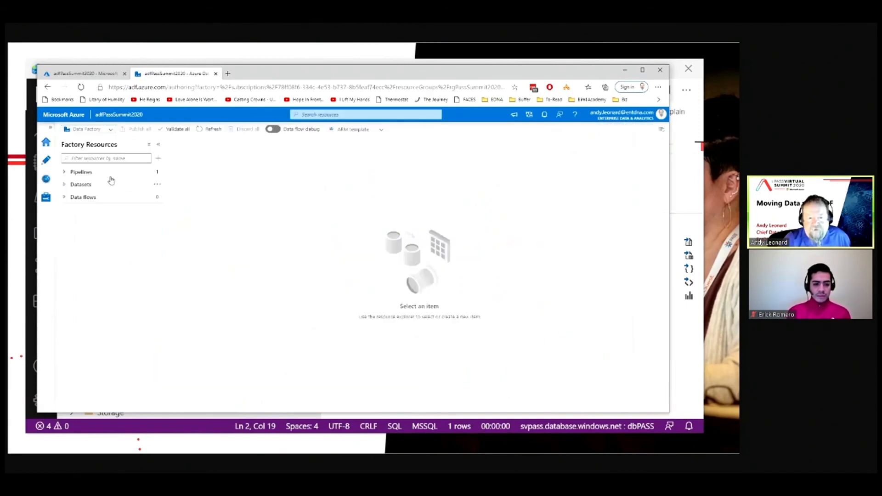
{"action": "left_click", "coordinate": [65, 173]}
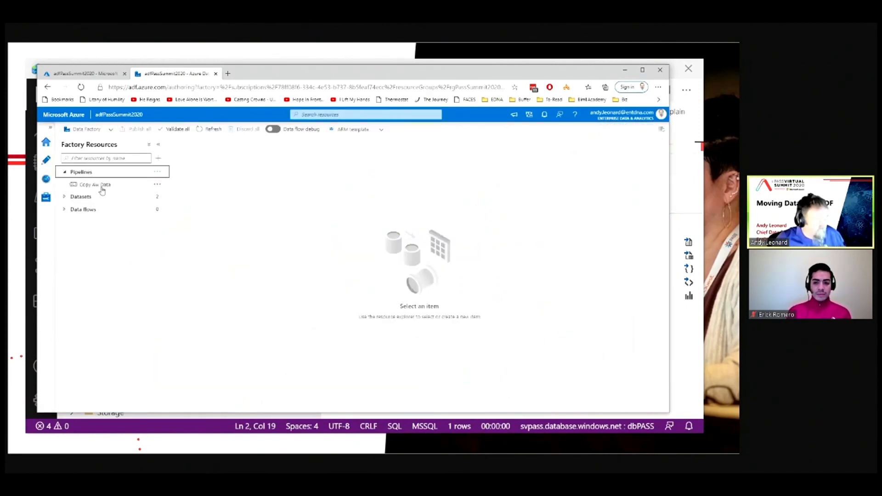
{"action": "left_click", "coordinate": [212, 193]}
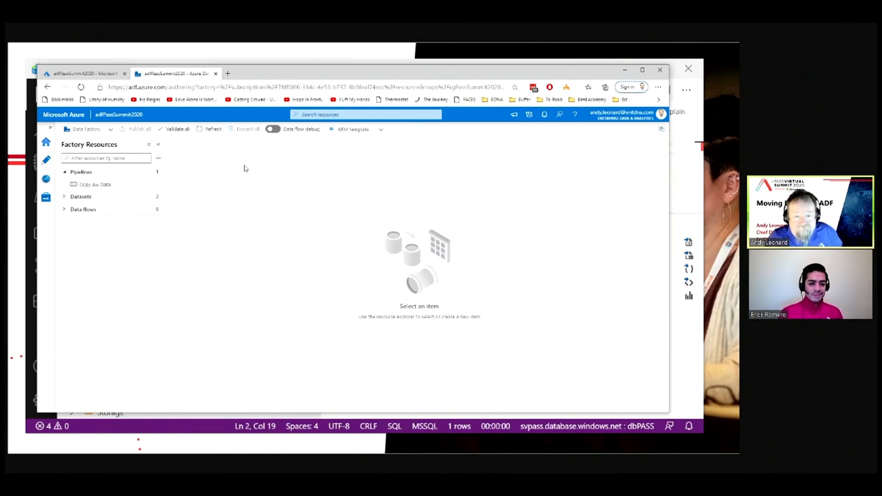
Step: Inspect the triggered Copy Aw Data pipeline run and its copy activity details in Monitor
{"action": "key", "text": "alt+Tab"}
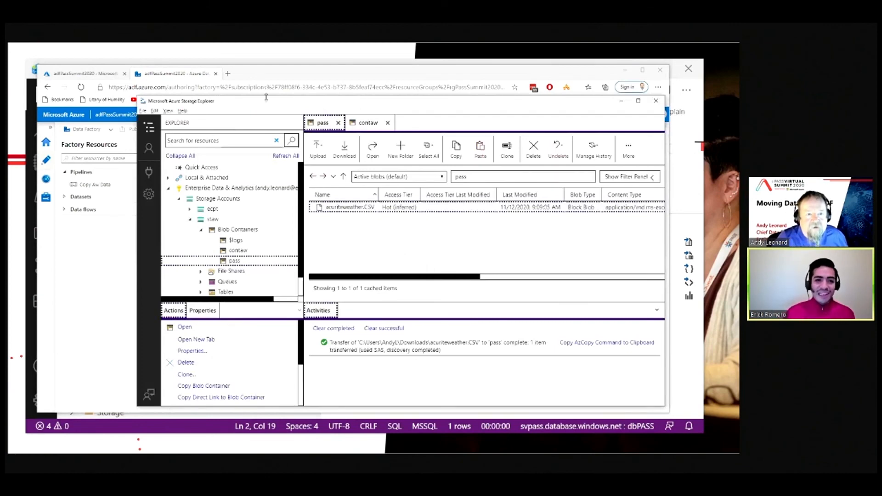
{"action": "left_click", "coordinate": [180, 76]}
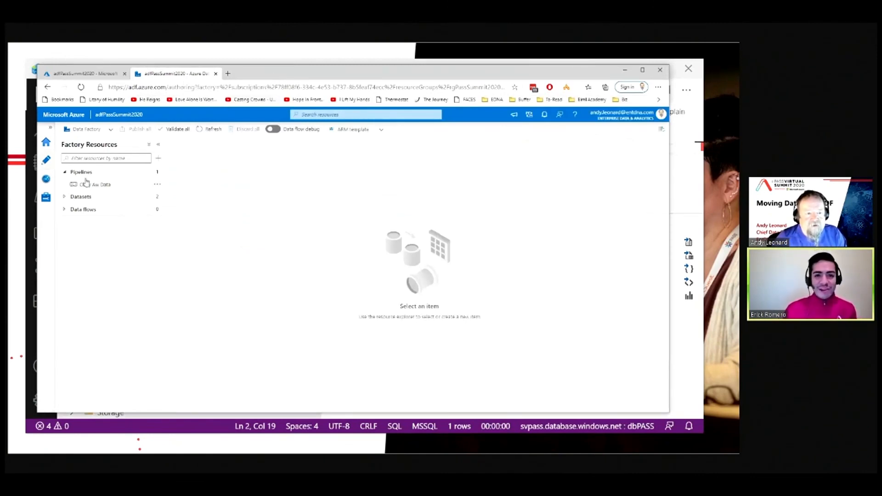
{"action": "left_click", "coordinate": [46, 179]}
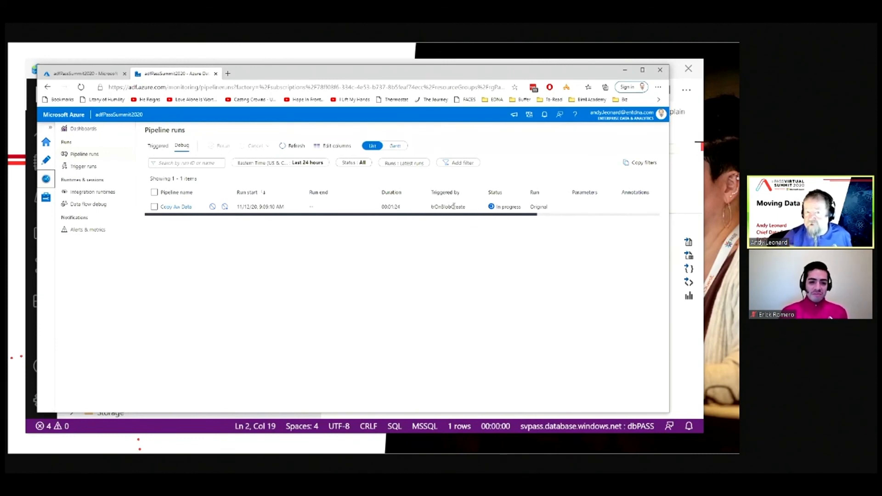
{"action": "key", "text": "alt+Tab"}
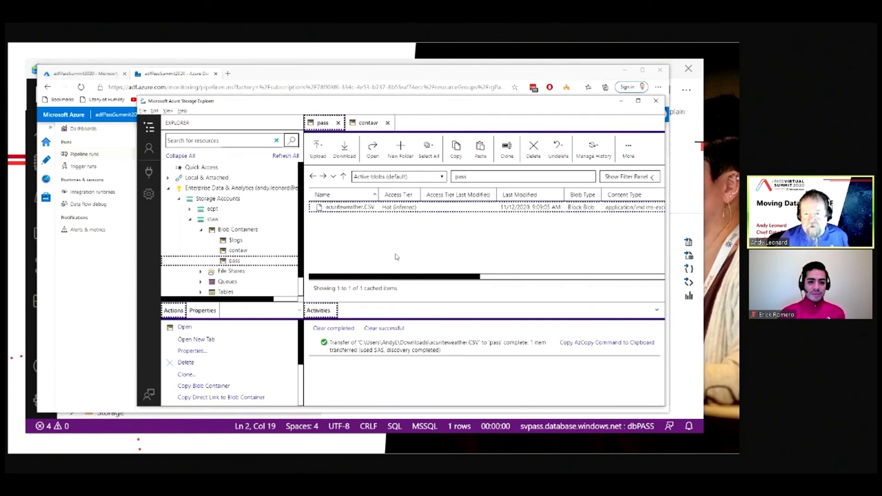
{"action": "key", "text": "alt+Tab"}
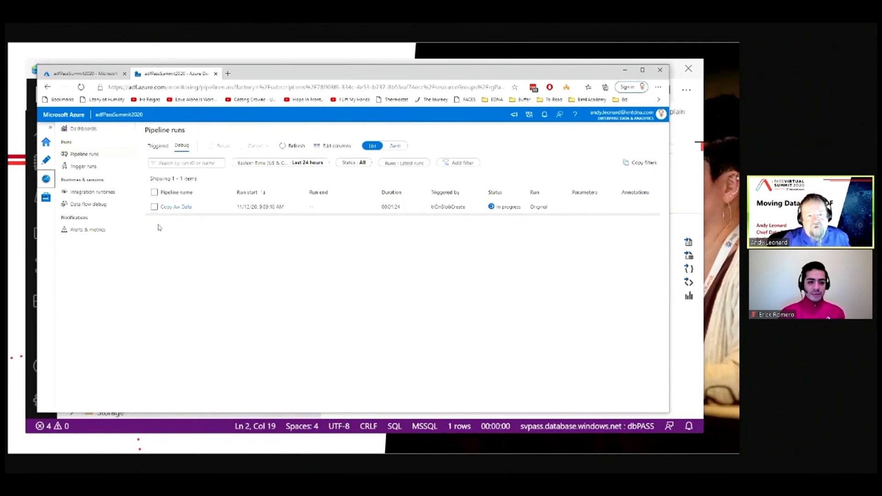
{"action": "left_click", "coordinate": [188, 208]}
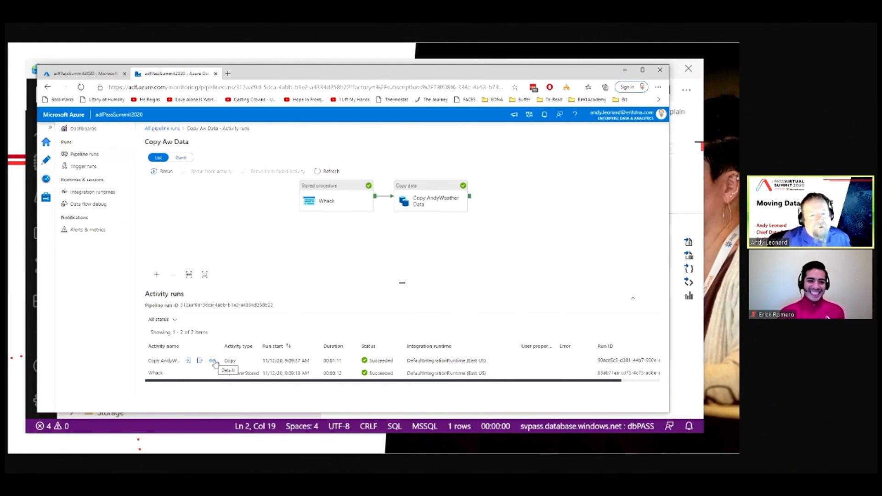
{"action": "left_click", "coordinate": [213, 362]}
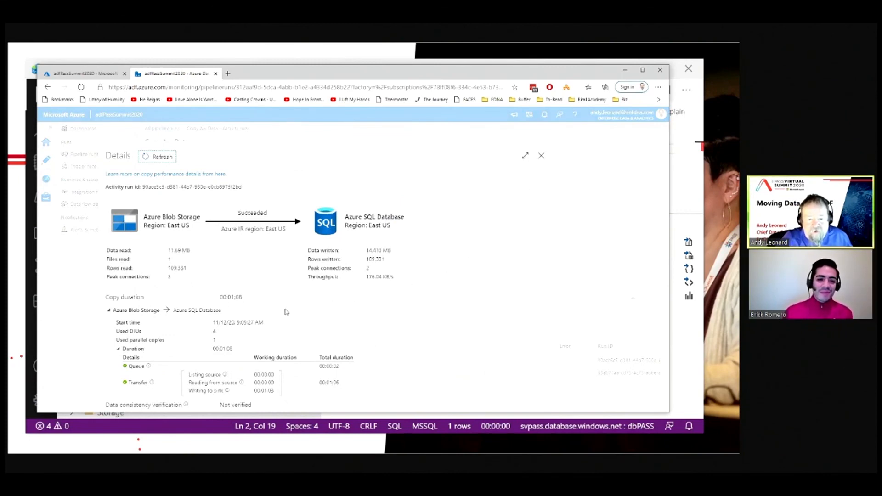
{"action": "left_click", "coordinate": [542, 157]}
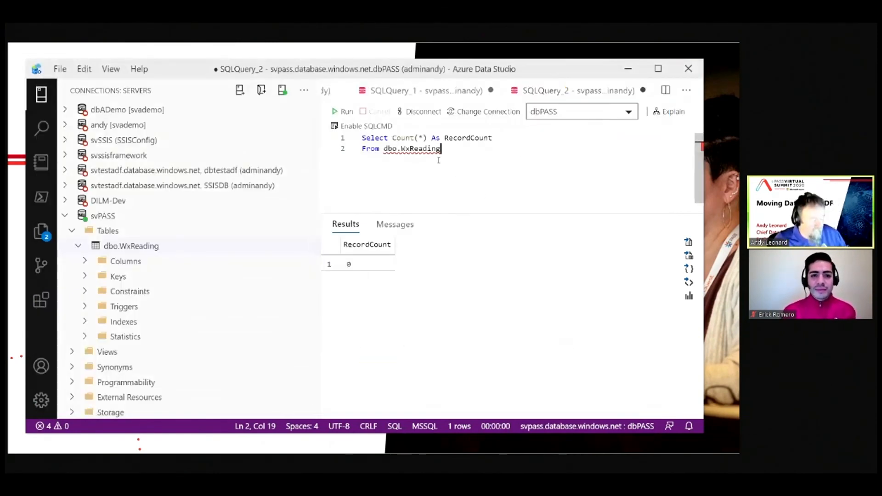
Step: Rerun the record count query on dbo.WxReading
{"action": "key", "text": "F5"}
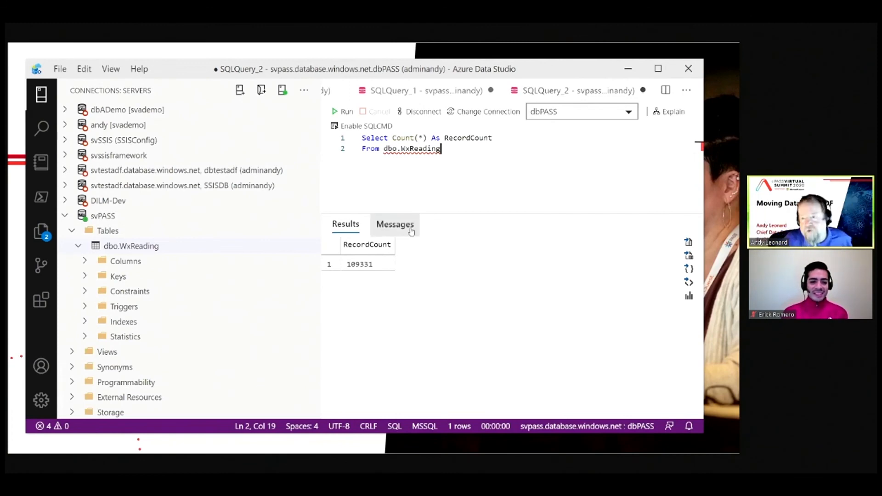
{"action": "key", "text": "alt+Tab"}
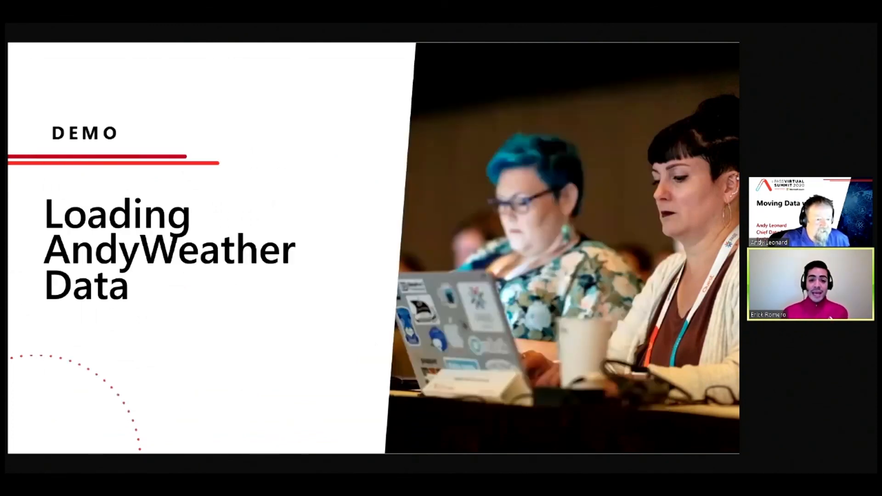
{"action": "key", "text": "Right"}
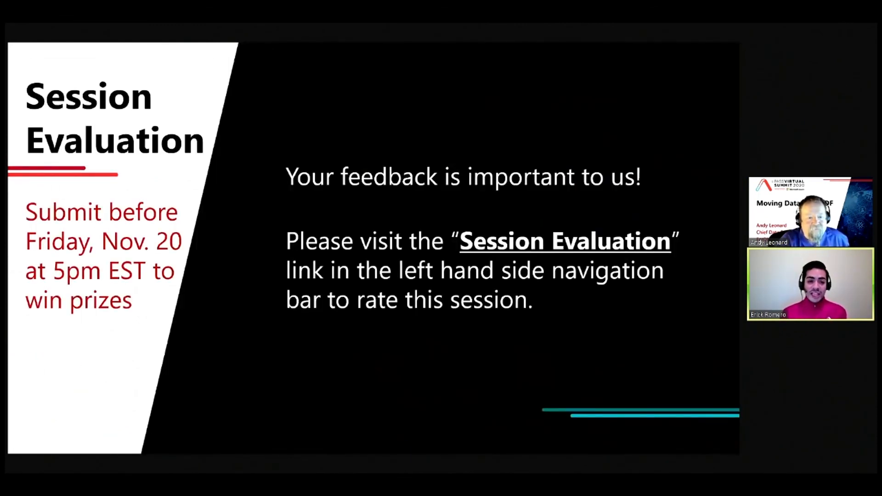